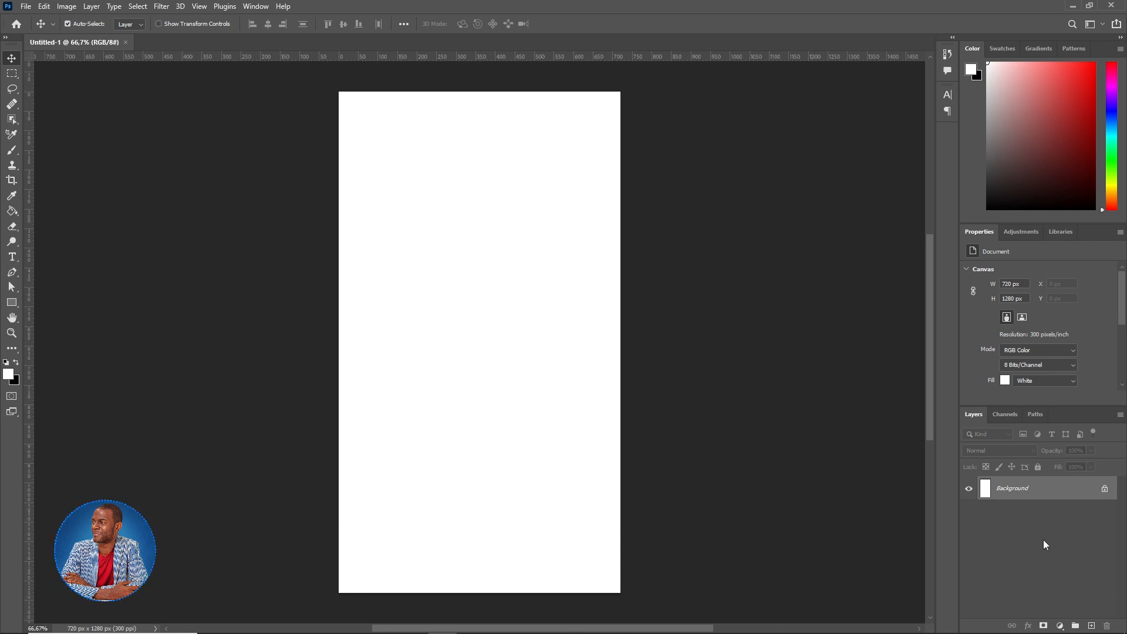
# - Unlock the background as Layer 0 and add a 2-column, 2-row guide layout with 35 px margins
pyautogui.click(1104, 490)
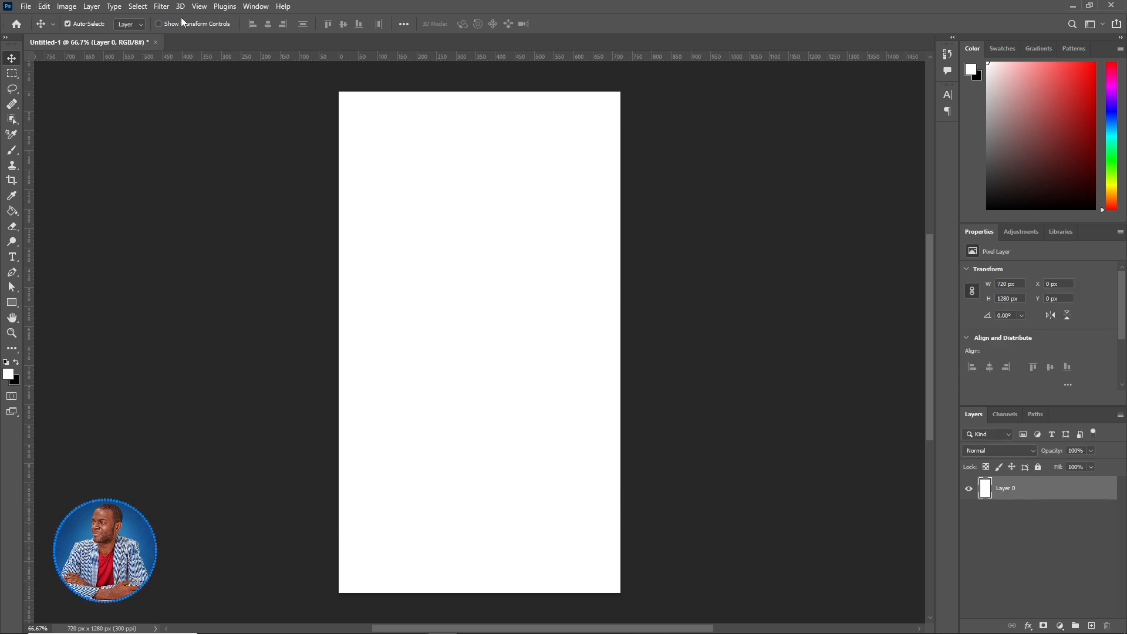
pyautogui.click(198, 7)
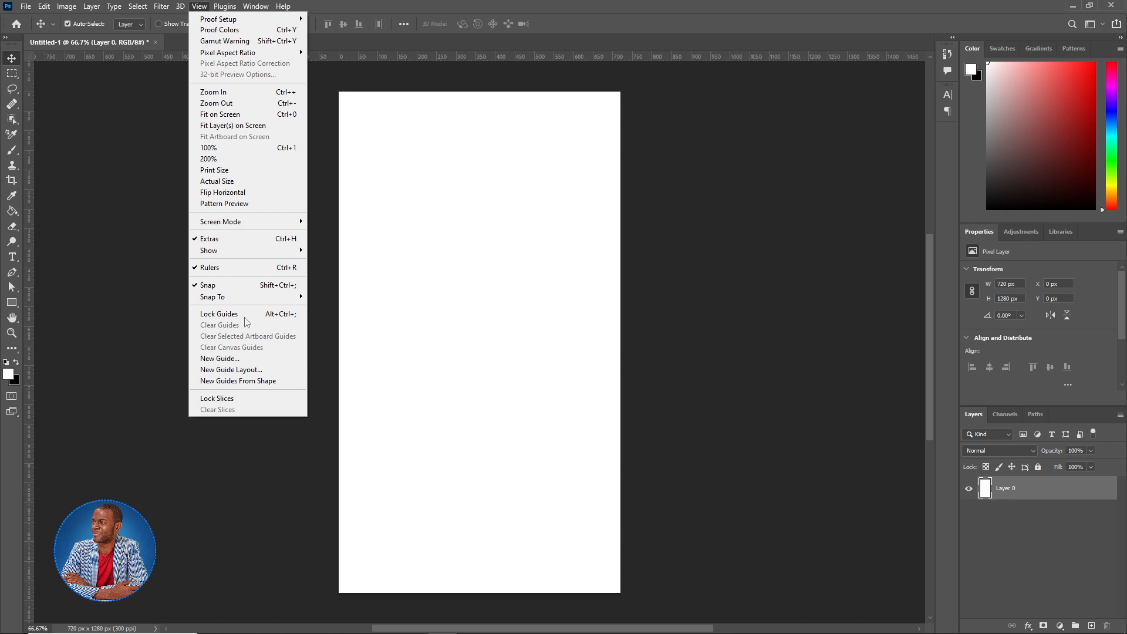
pyautogui.click(231, 370)
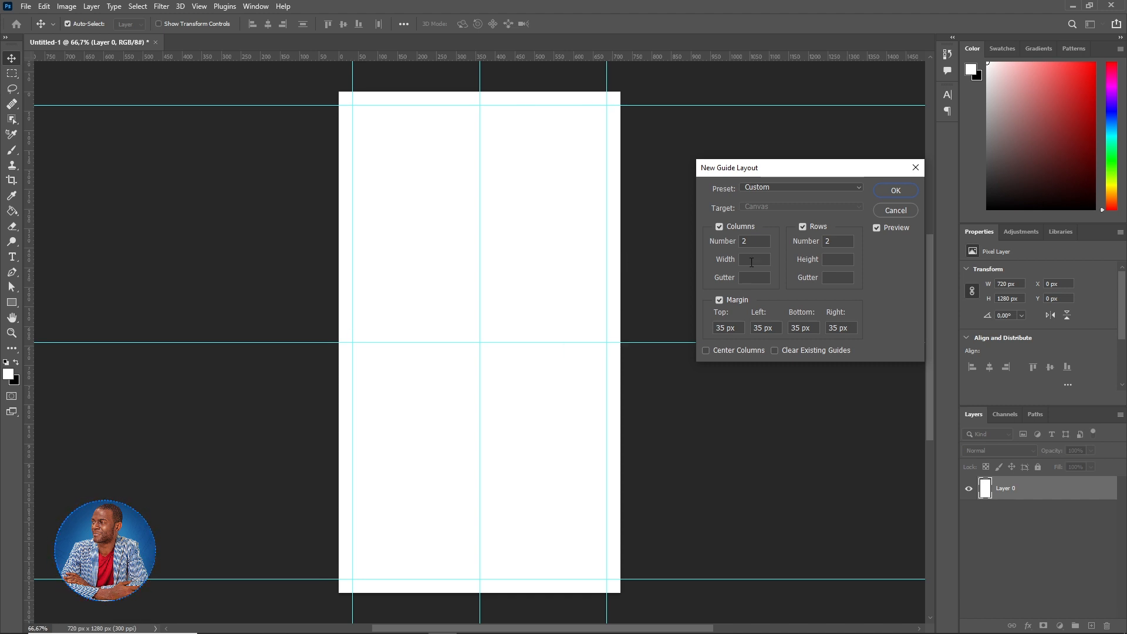
pyautogui.doubleClick(750, 243)
pyautogui.write('2')
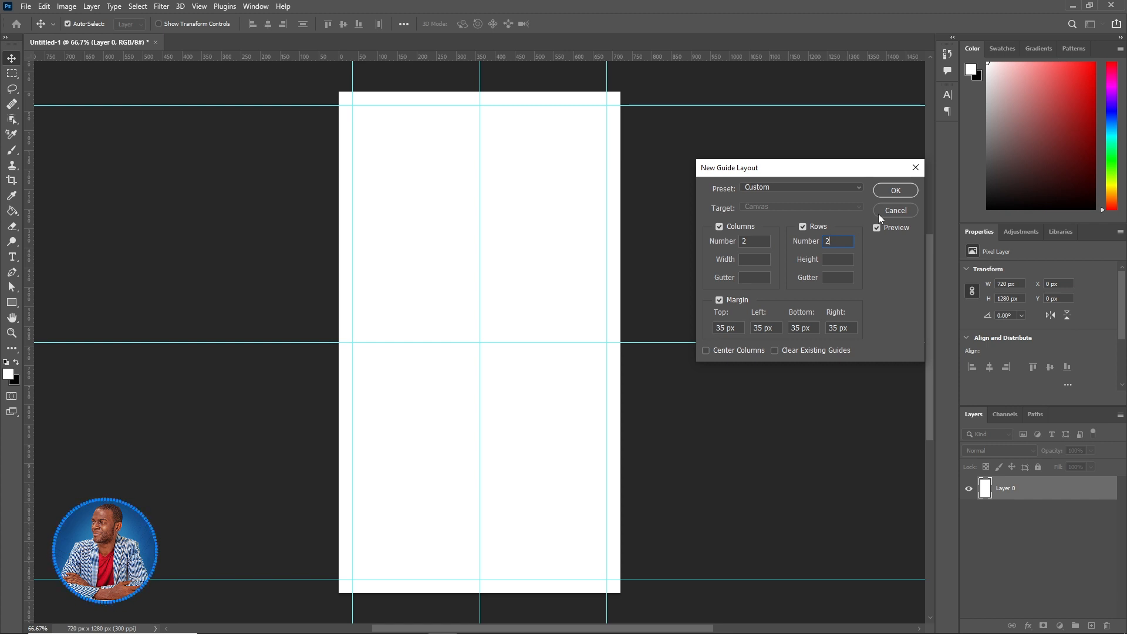
pyautogui.click(892, 191)
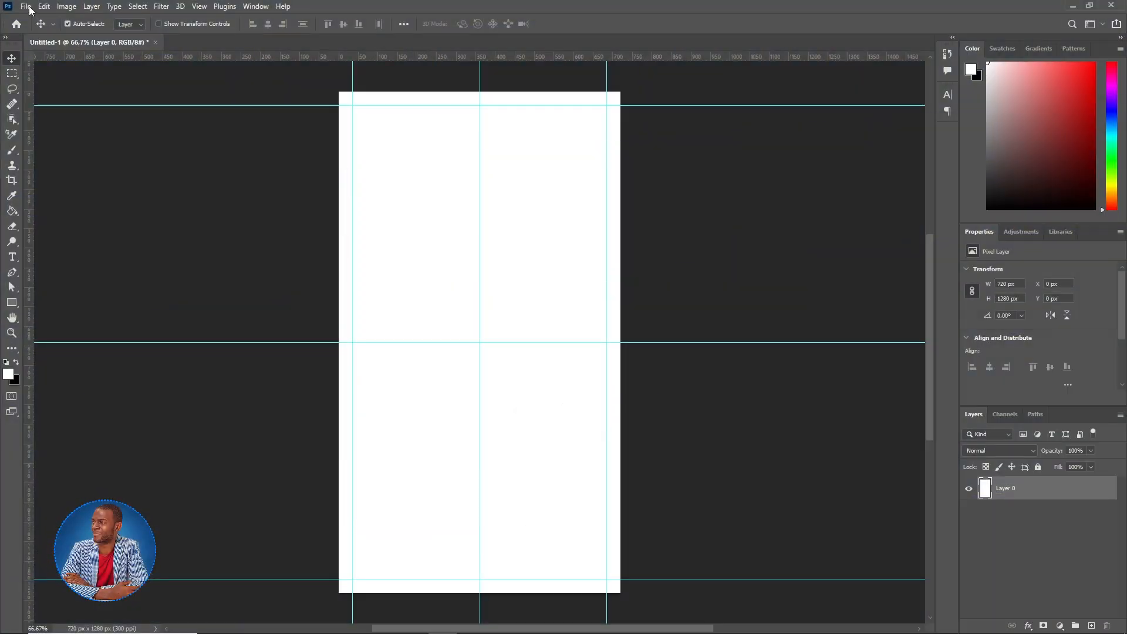
# - Place Ciel_bleu.jpg into the poster as an embedded image
pyautogui.click(26, 6)
pyautogui.click(69, 239)
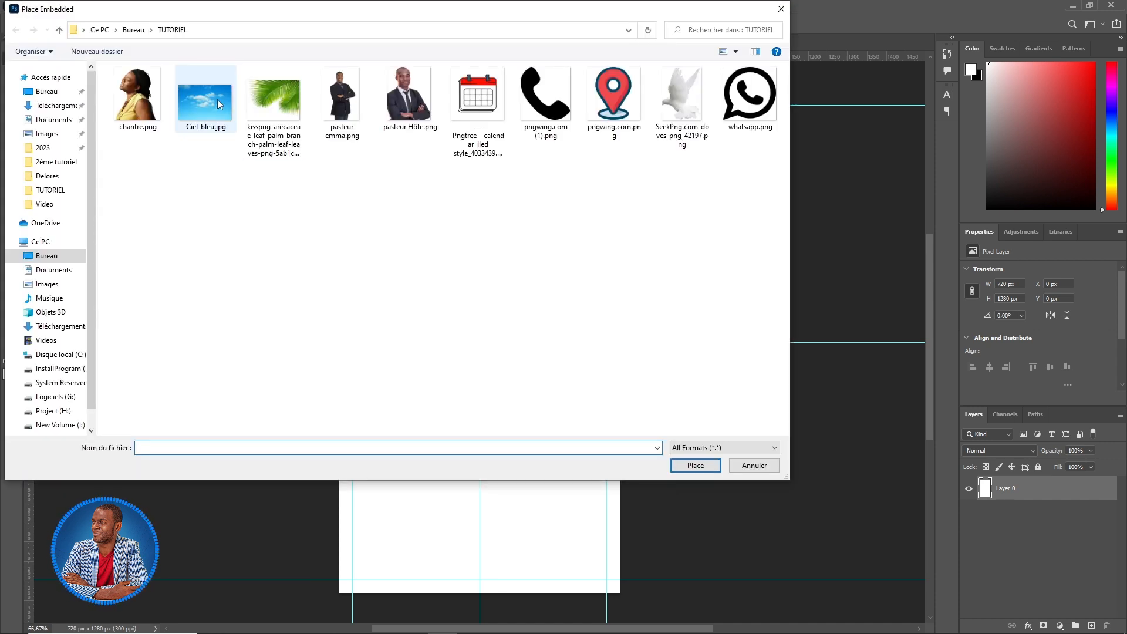
pyautogui.click(214, 95)
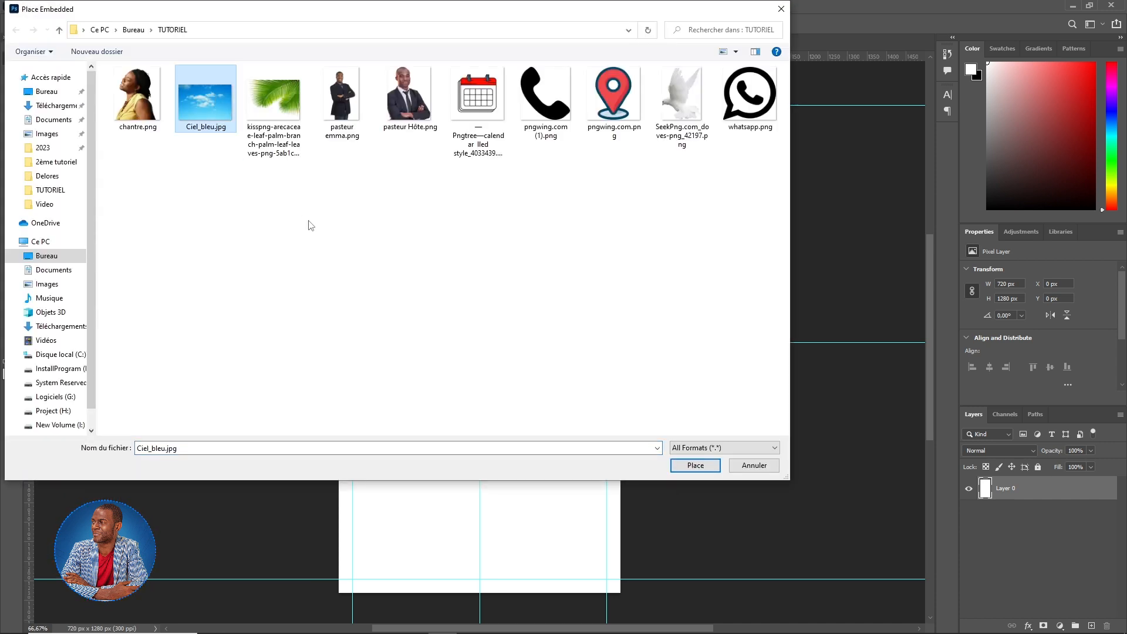
pyautogui.click(691, 464)
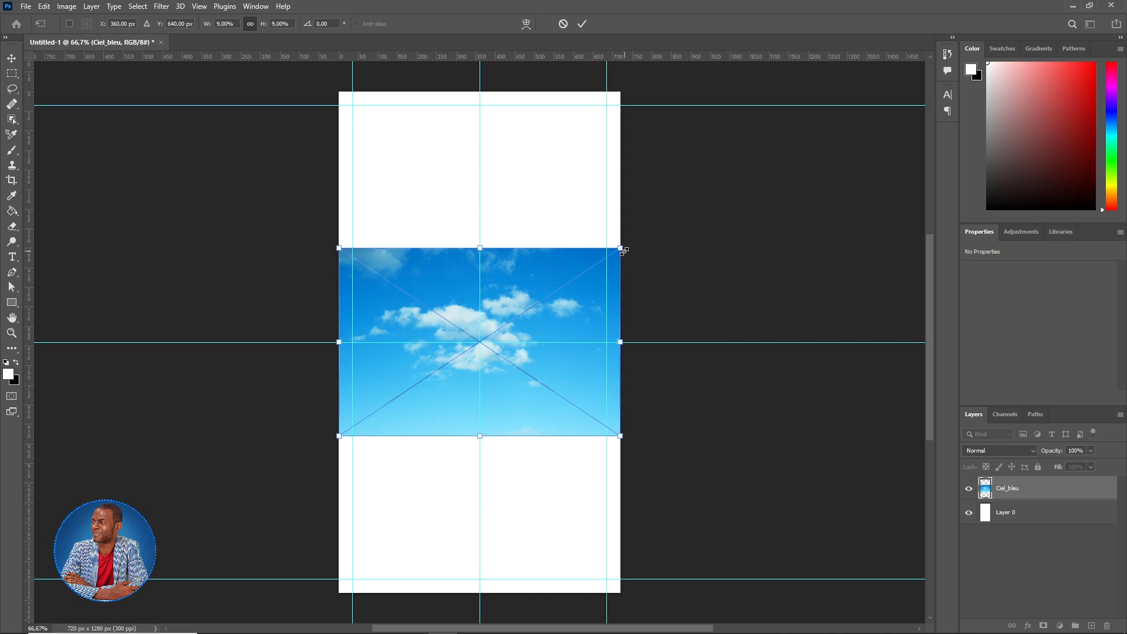
# - Enlarge the sky photo to cover the poster's top half and commit it
pyautogui.moveTo(621, 248); pyautogui.dragTo(717, 202)
pyautogui.moveTo(555, 216); pyautogui.dragTo(519, 118)
pyautogui.moveTo(663, 338); pyautogui.dragTo(698, 361)
pyautogui.moveTo(298, 363); pyautogui.dragTo(273, 375)
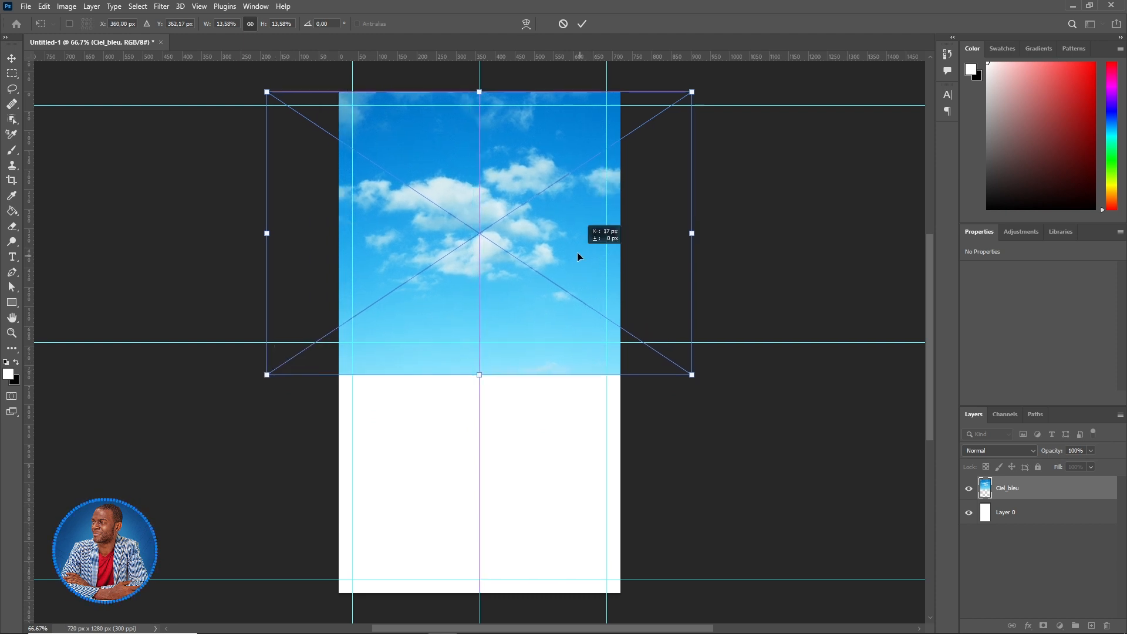
pyautogui.click(583, 23)
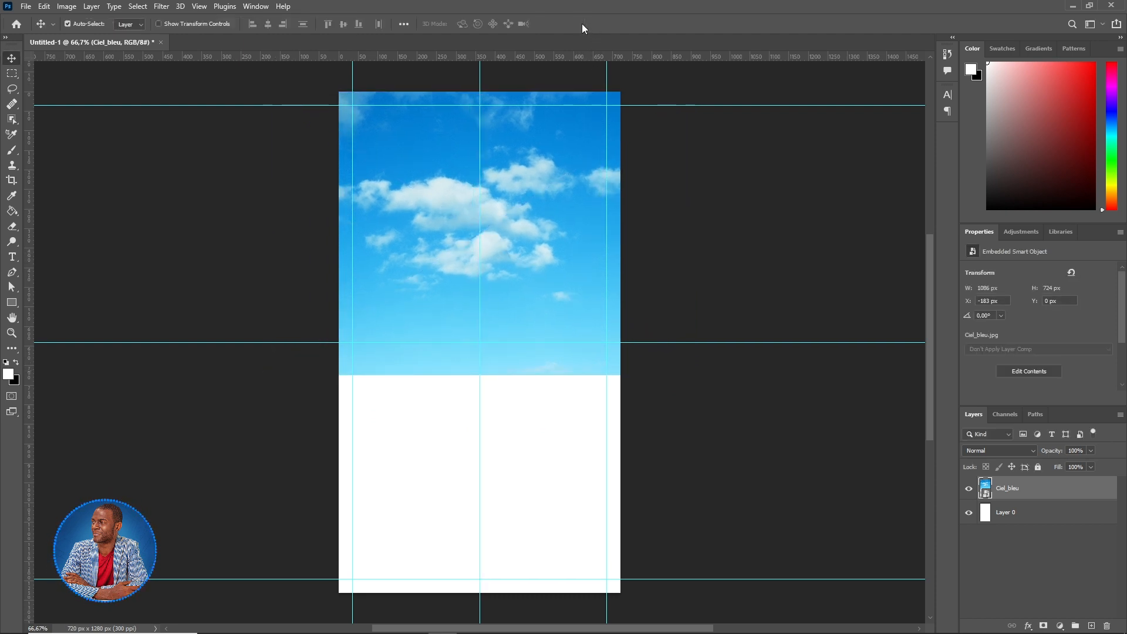
pyautogui.click(1037, 506)
# - Add a layer mask to Ciel_bleu and brush black along its bottom edge to fade it into white
pyautogui.click(1036, 494)
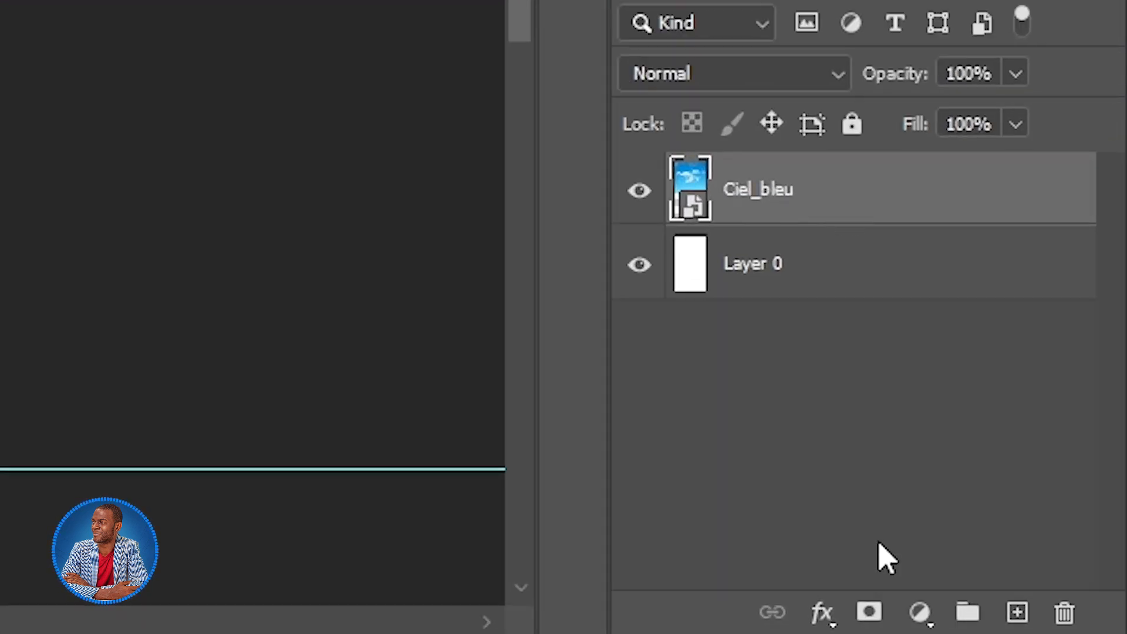
pyautogui.click(869, 613)
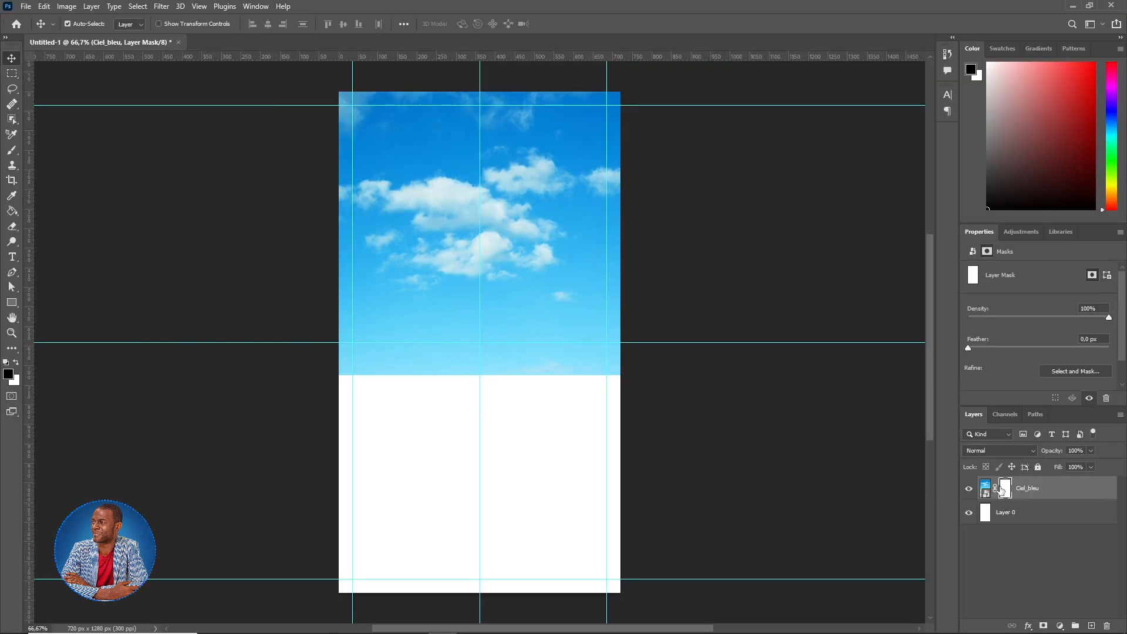
pyautogui.click(13, 151)
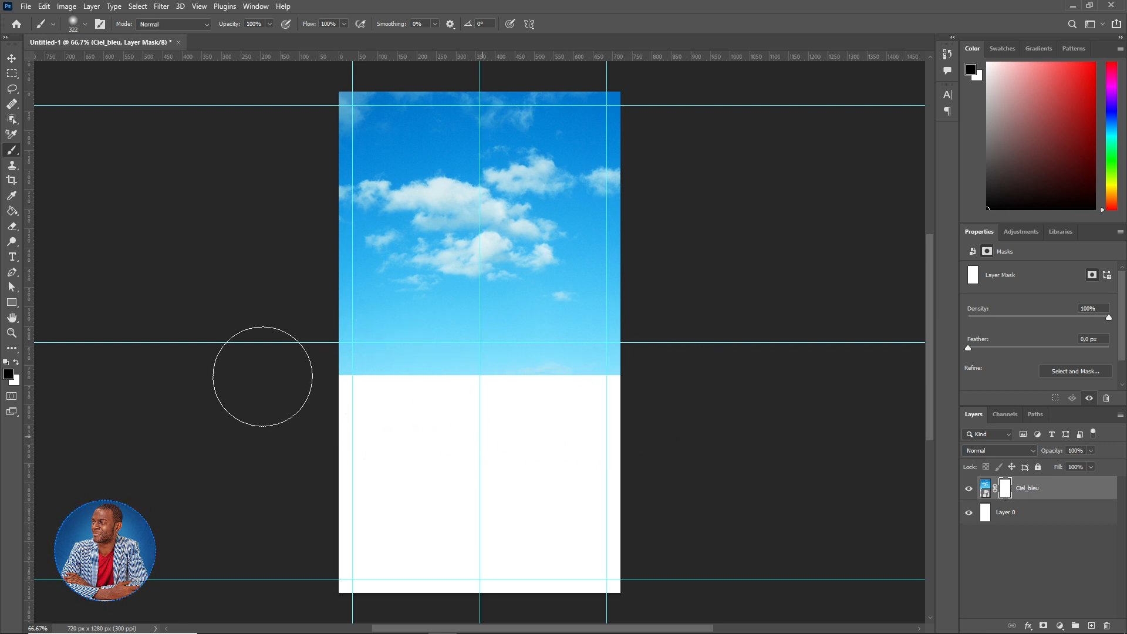
pyautogui.click(8, 373)
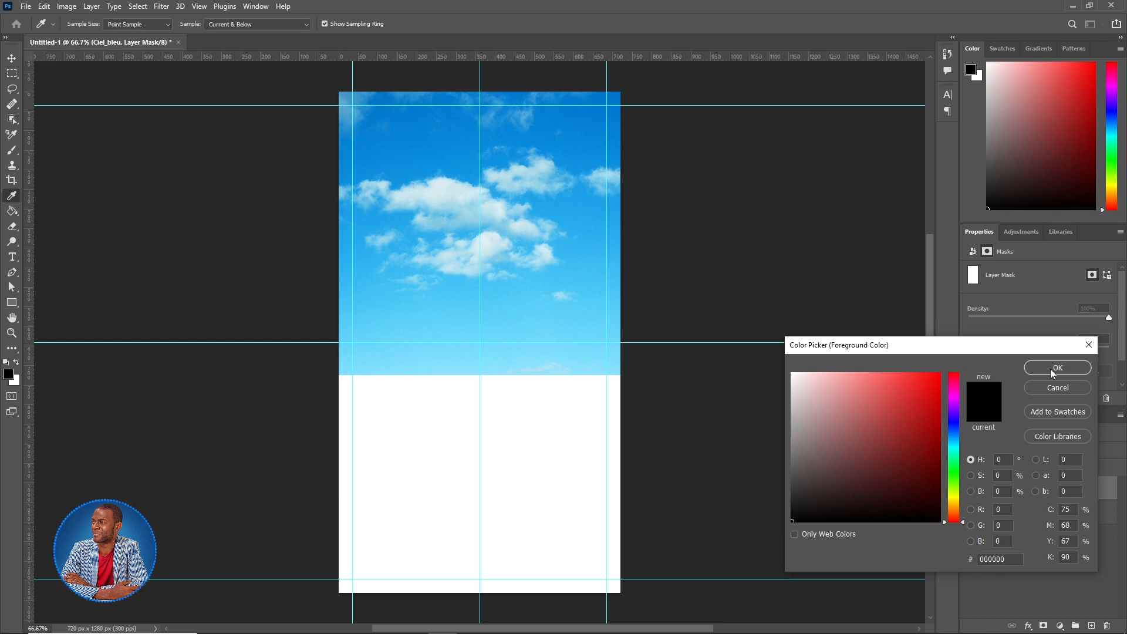
pyautogui.click(1057, 368)
pyautogui.moveTo(635, 409)
pyautogui.mouseDown()
pyautogui.moveTo(310, 413)
pyautogui.moveTo(644, 416)
pyautogui.moveTo(380, 413)
pyautogui.moveTo(628, 411)
pyautogui.moveTo(440, 428)
pyautogui.mouseUp()
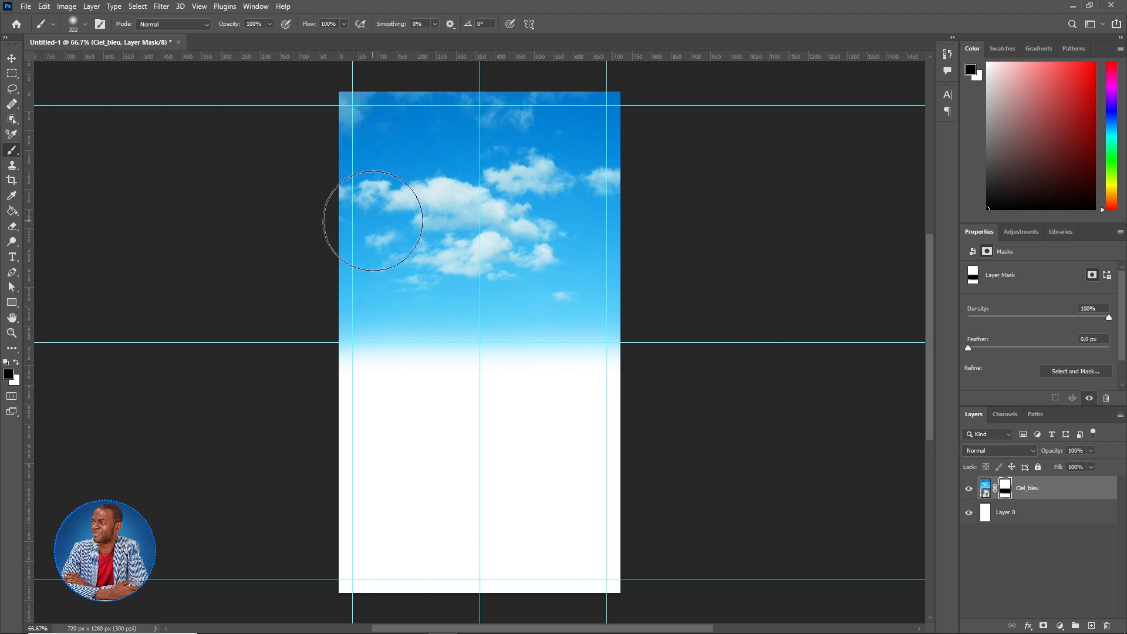
pyautogui.click(24, 7)
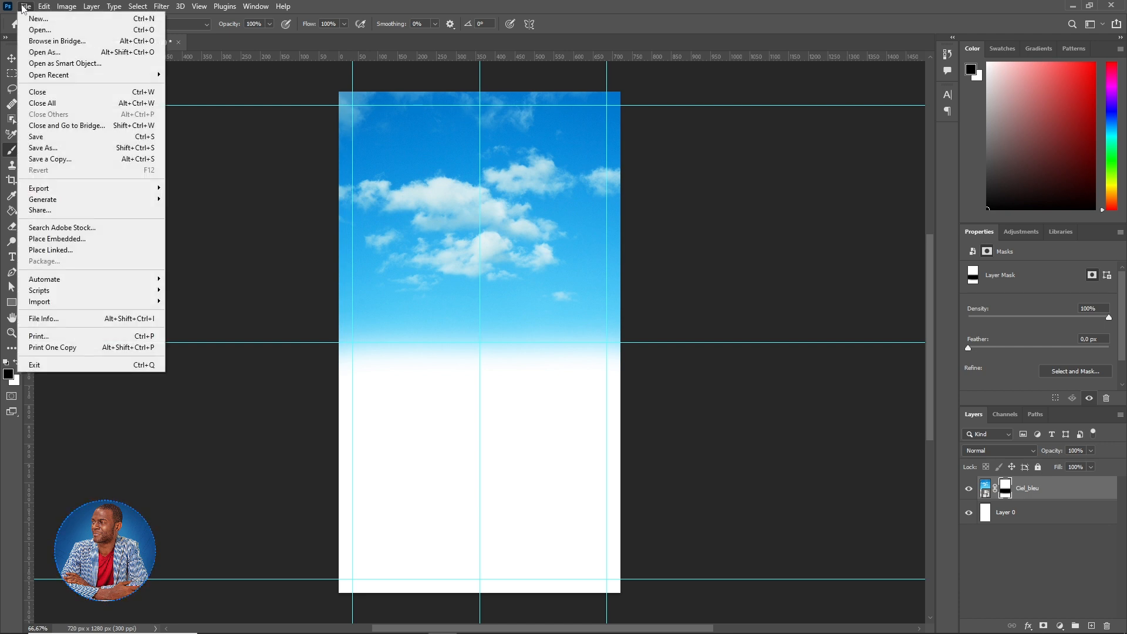
# - Place the palm-leaf image and commit it in the top-right corner
pyautogui.click(58, 238)
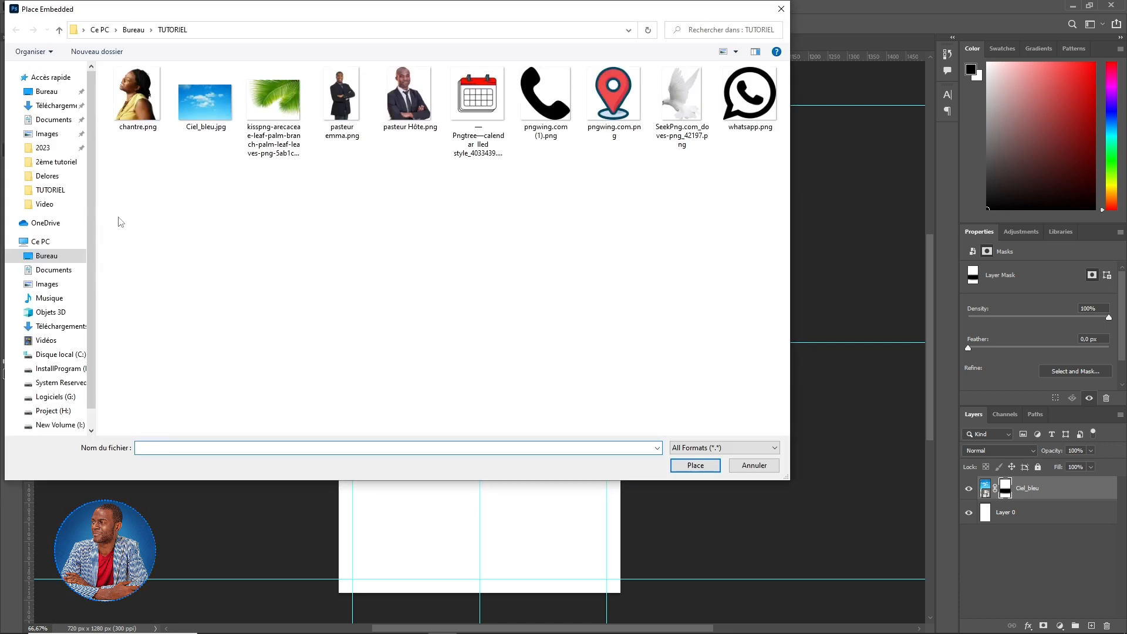
pyautogui.click(271, 129)
pyautogui.click(691, 467)
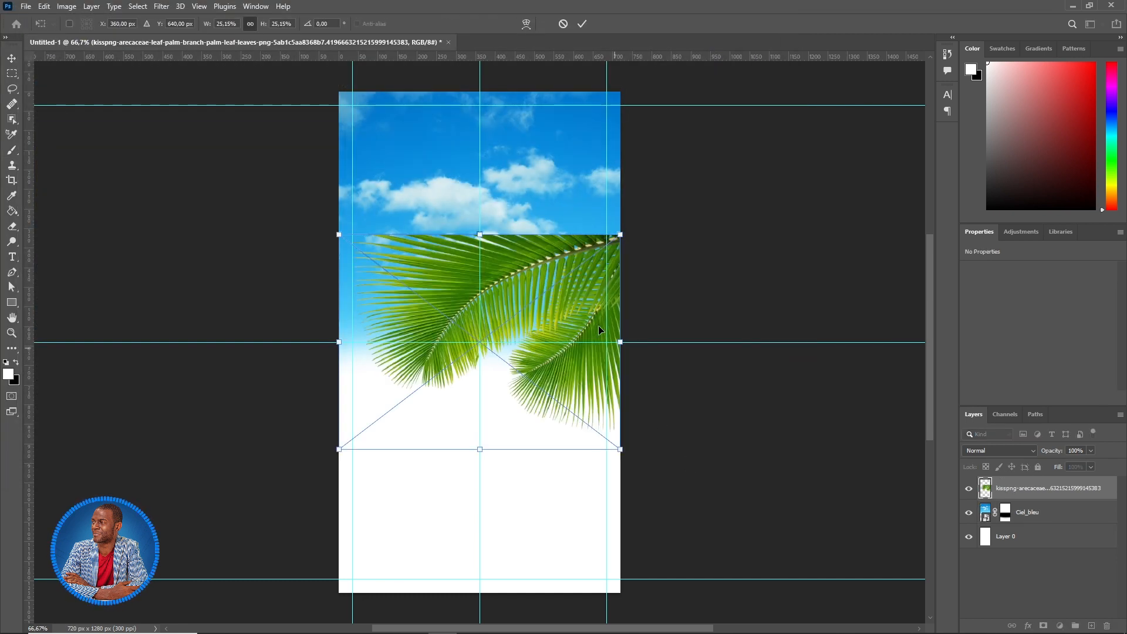
pyautogui.moveTo(574, 298)
pyautogui.mouseDown()
pyautogui.moveTo(584, 202)
pyautogui.moveTo(611, 140)
pyautogui.moveTo(694, 140)
pyautogui.mouseUp()
pyautogui.press('Return')
pyautogui.press('b')
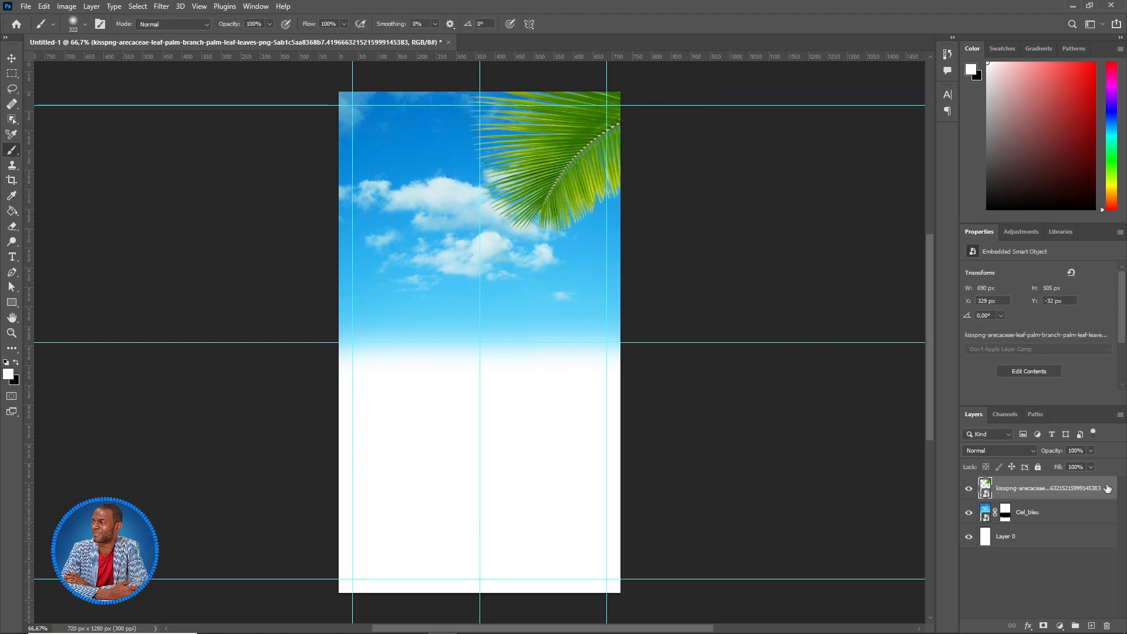
# - Duplicate the palm leaf, move the copy left, and rotate it to hang from the top-left corner
pyautogui.hotkey('ctrl', 'j')
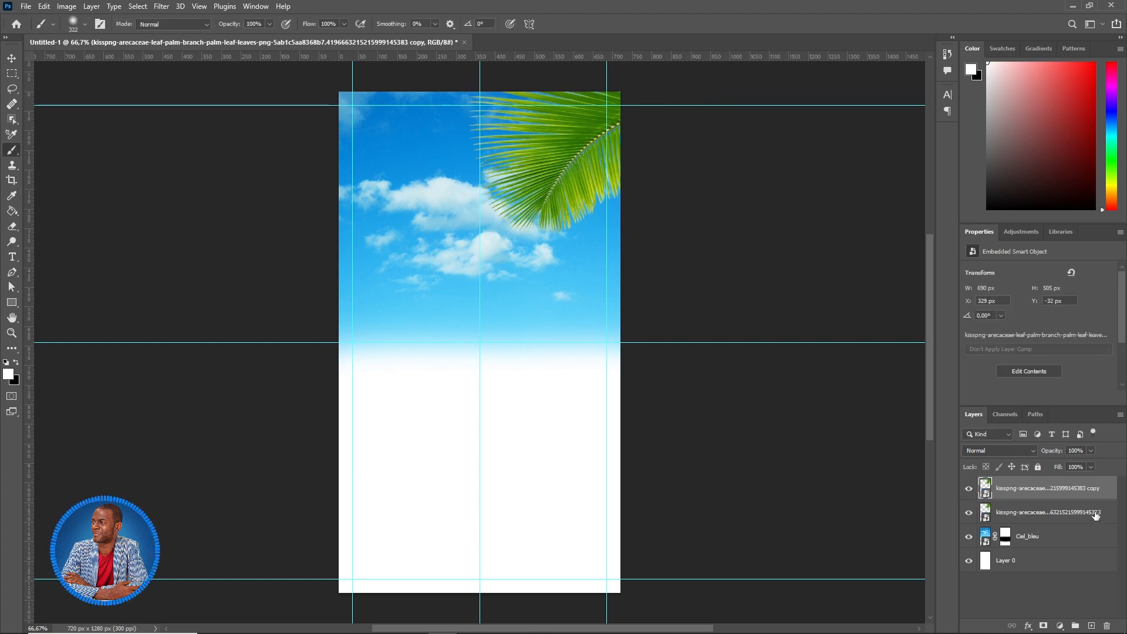
pyautogui.click(12, 58)
pyautogui.moveTo(574, 159); pyautogui.dragTo(327, 132)
pyautogui.hotkey('ctrl', 't')
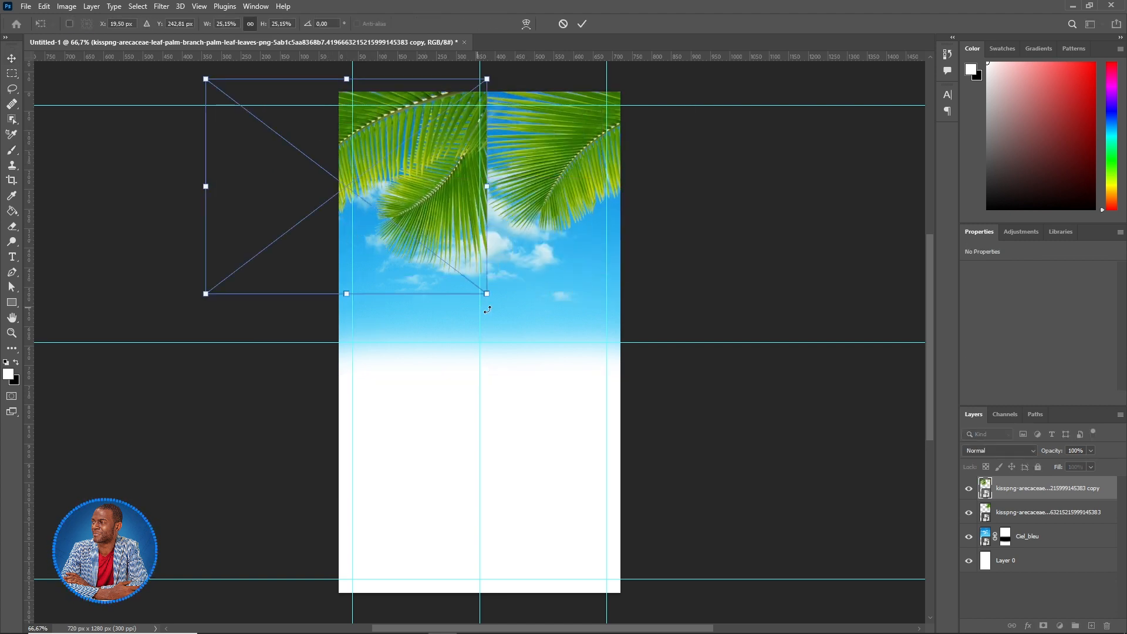
pyautogui.moveTo(491, 304); pyautogui.dragTo(440, 215)
pyautogui.moveTo(539, 118); pyautogui.dragTo(453, 71)
pyautogui.click(581, 24)
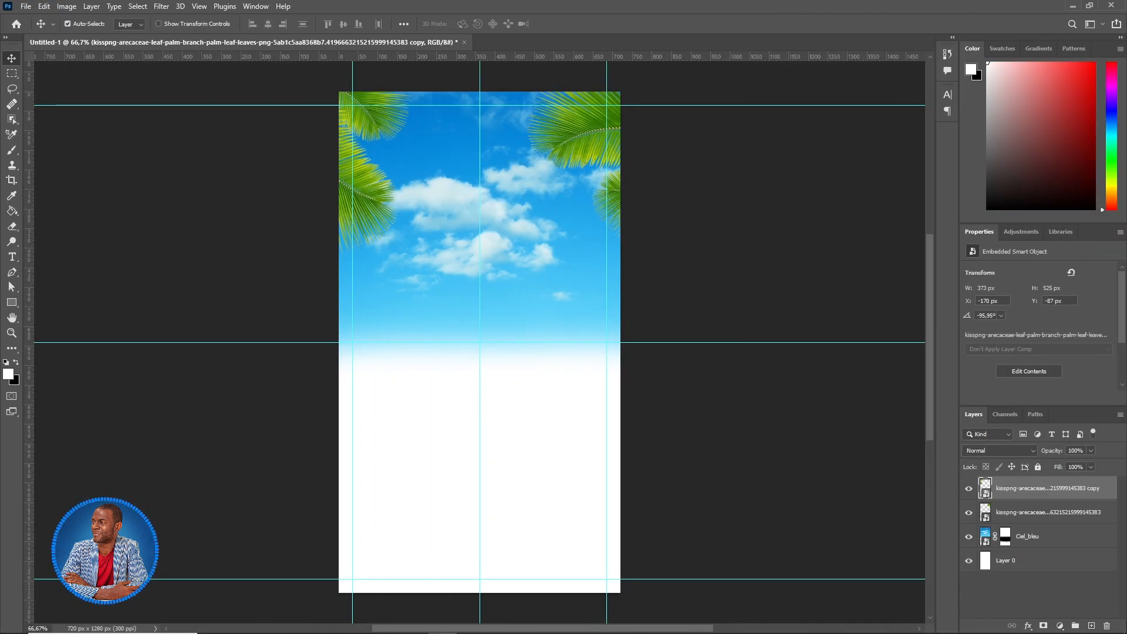
pyautogui.click(1060, 592)
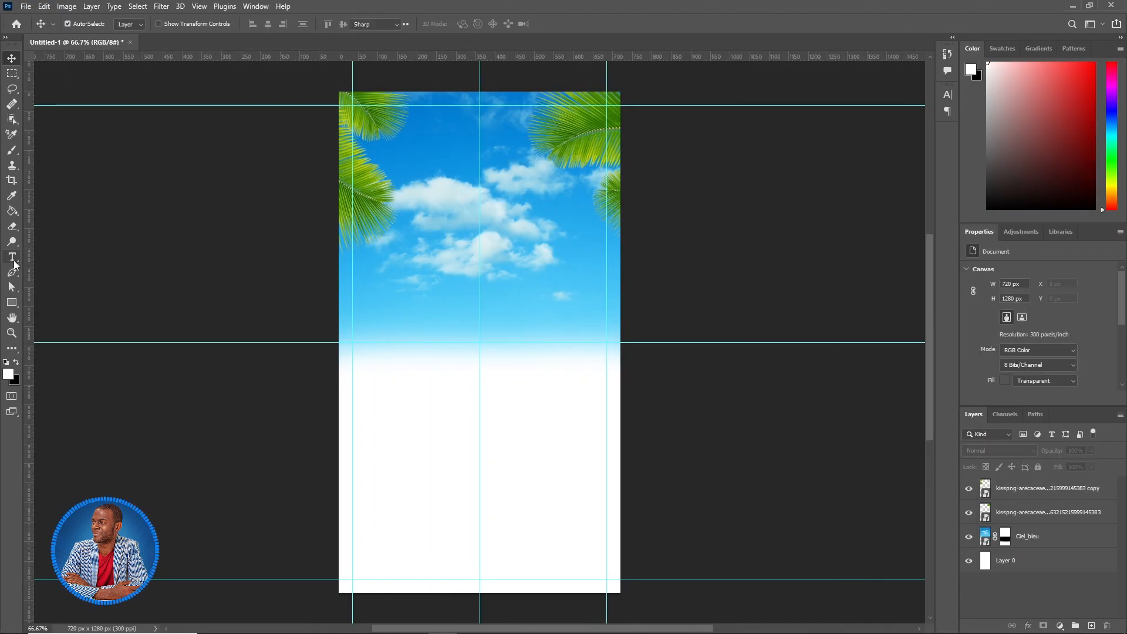
# - Draw a text box over the sky and type 'jesus'
pyautogui.click(12, 258)
pyautogui.click(90, 259)
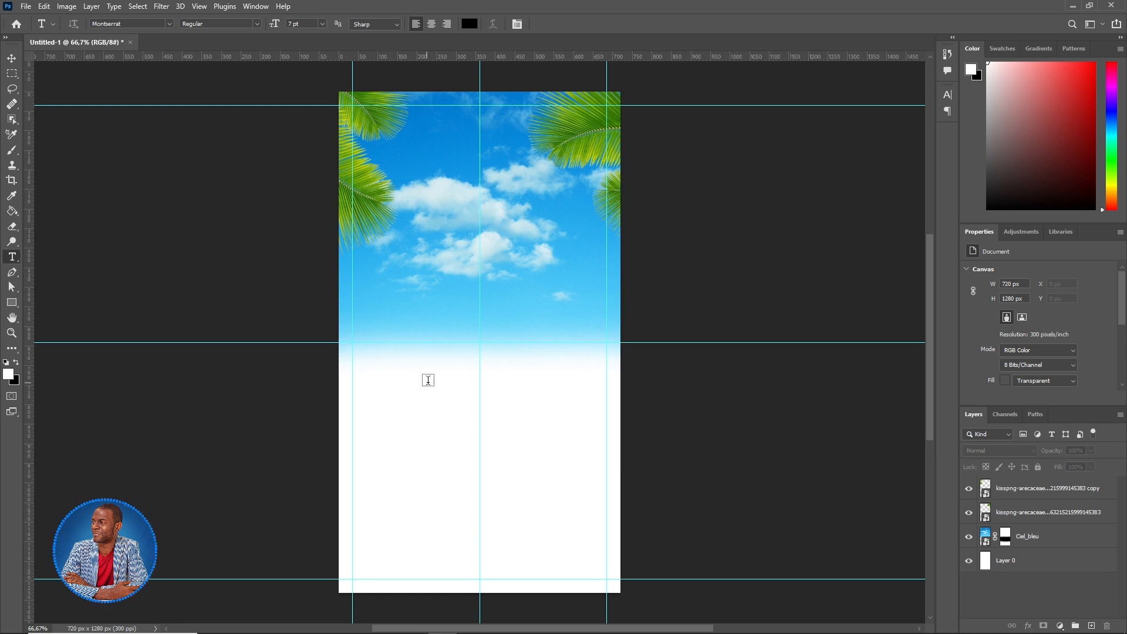
pyautogui.moveTo(402, 169); pyautogui.dragTo(606, 287)
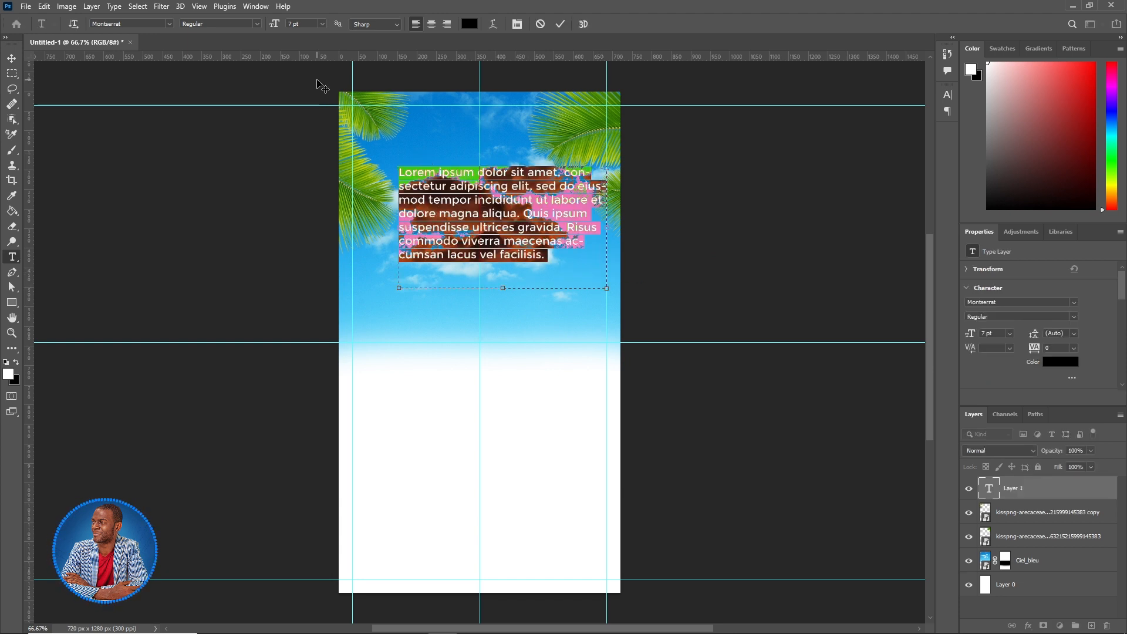
pyautogui.write('jesus')
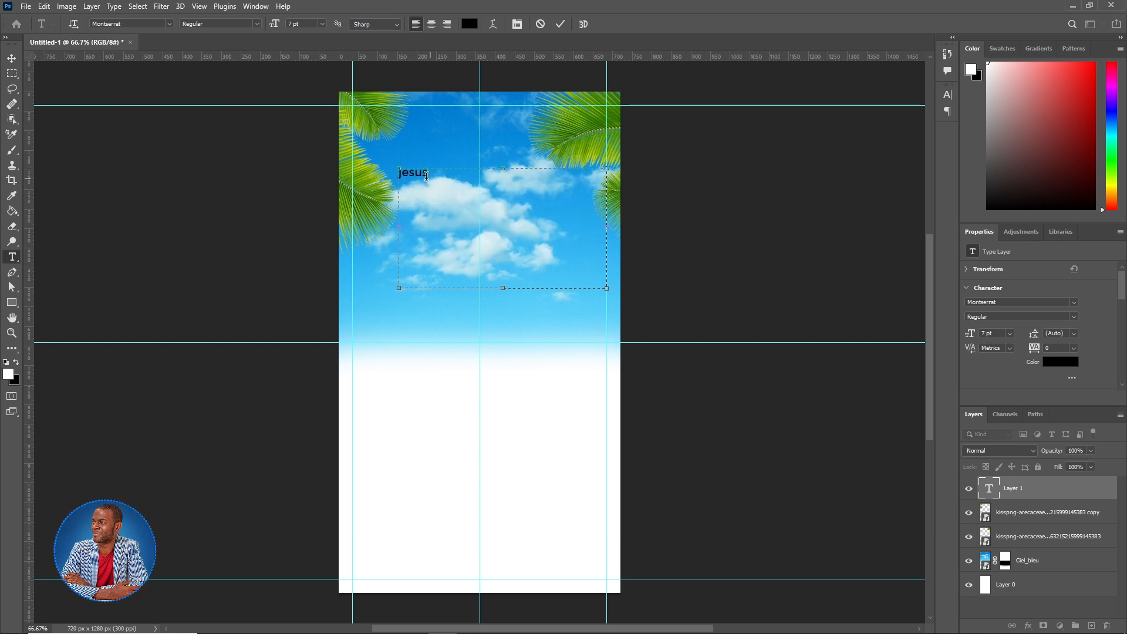
# - Set the title to Magic Retro at 53 pt and commit it
pyautogui.moveTo(426, 176); pyautogui.dragTo(407, 176)
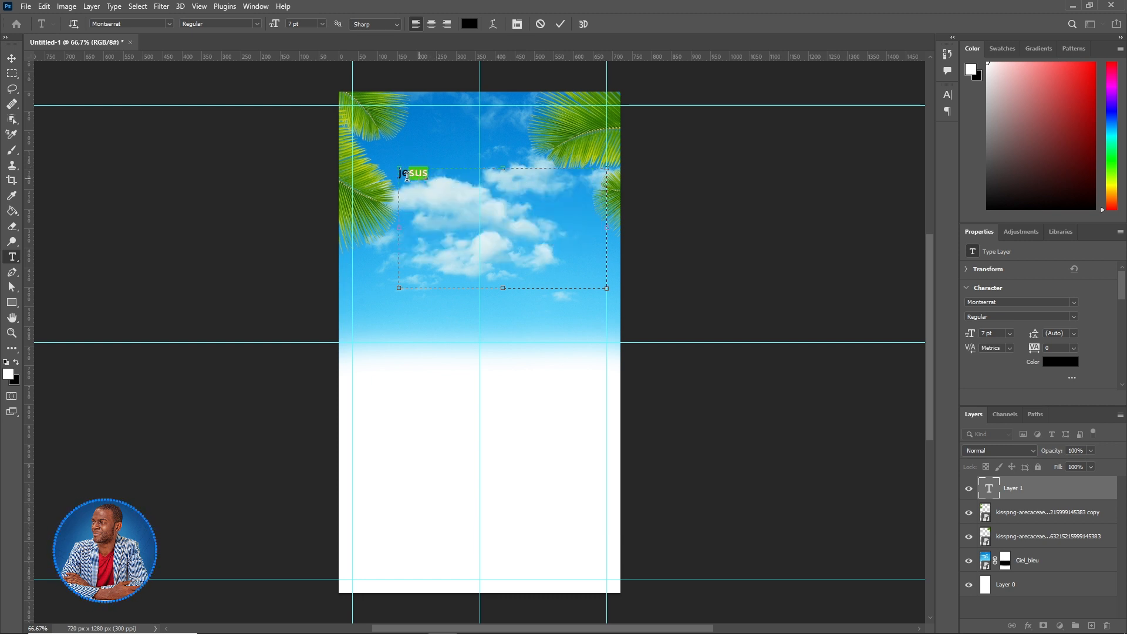
pyautogui.click(159, 25)
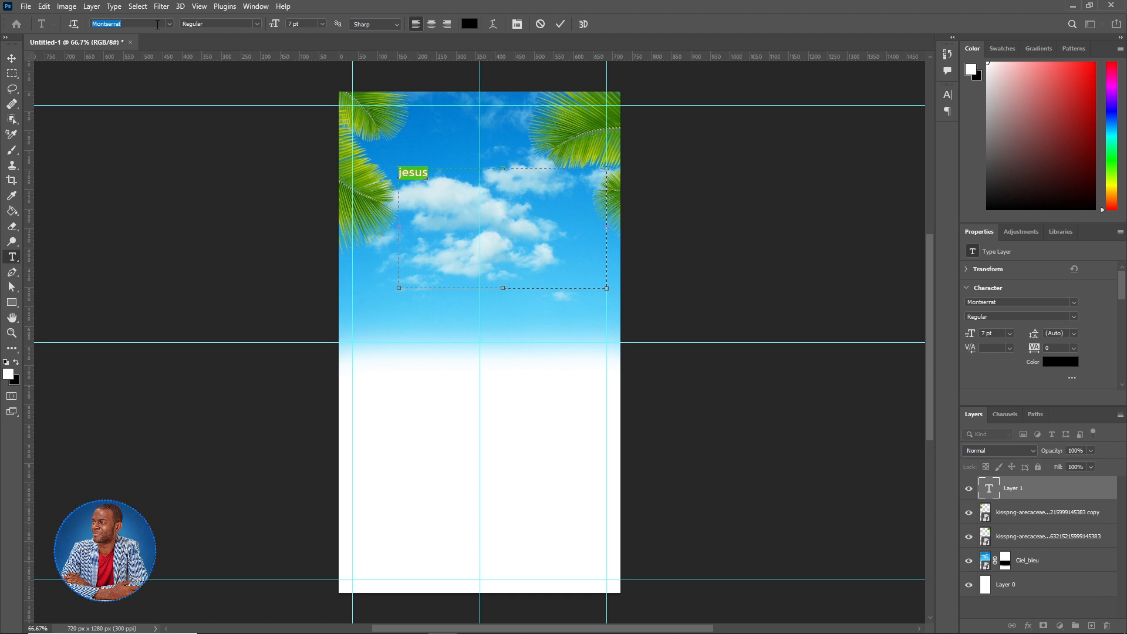
pyautogui.write('magi')
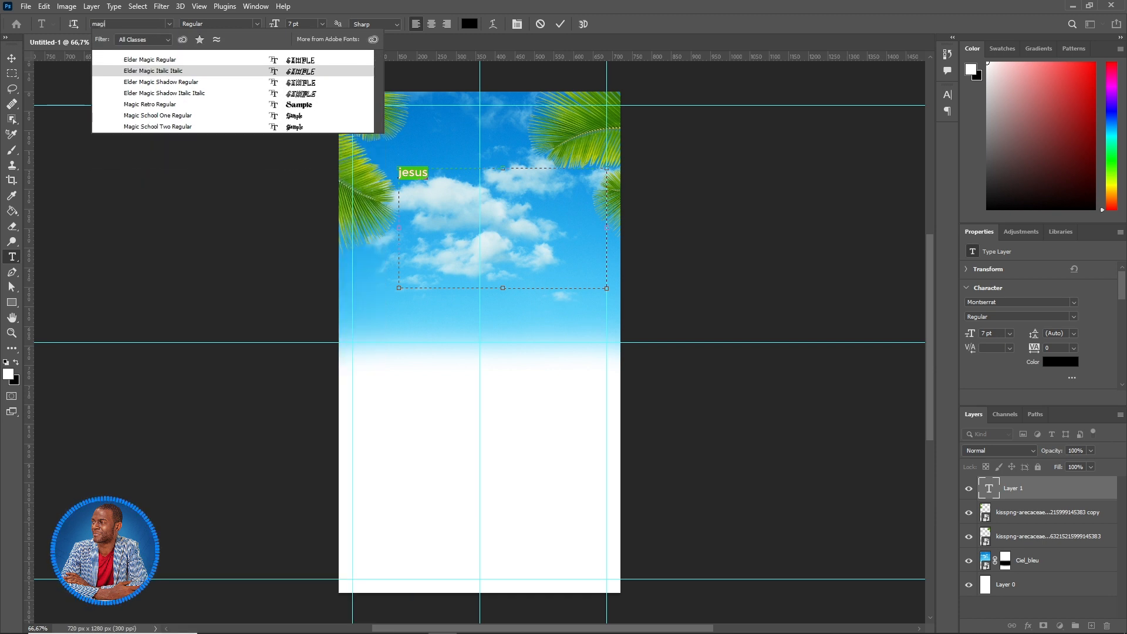
pyautogui.click(167, 106)
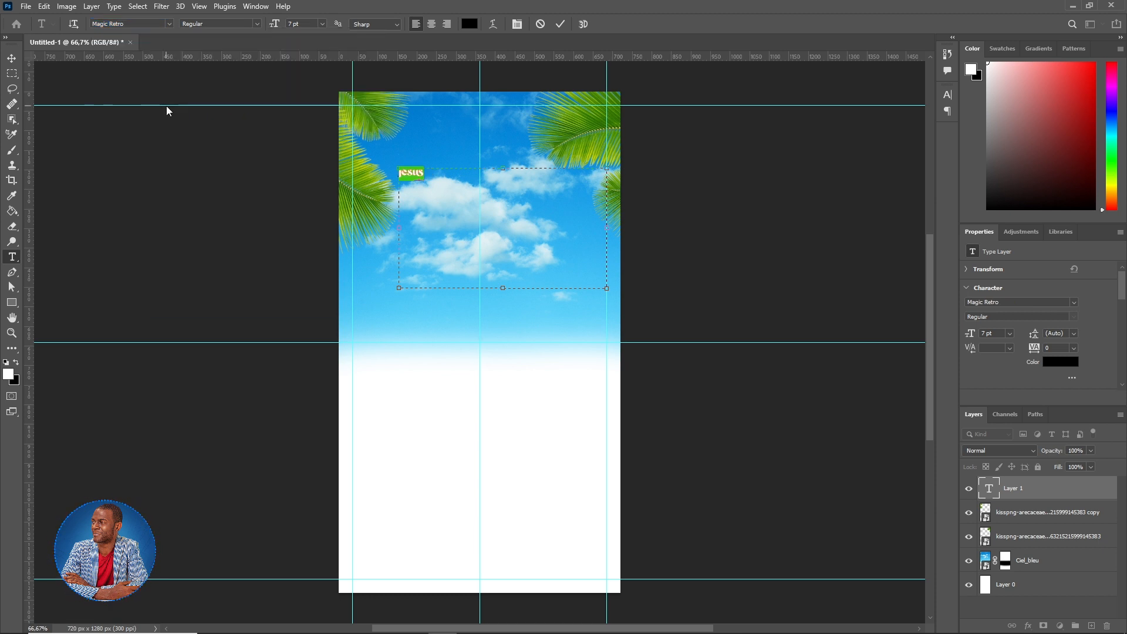
pyautogui.click(277, 24)
pyautogui.write('5')
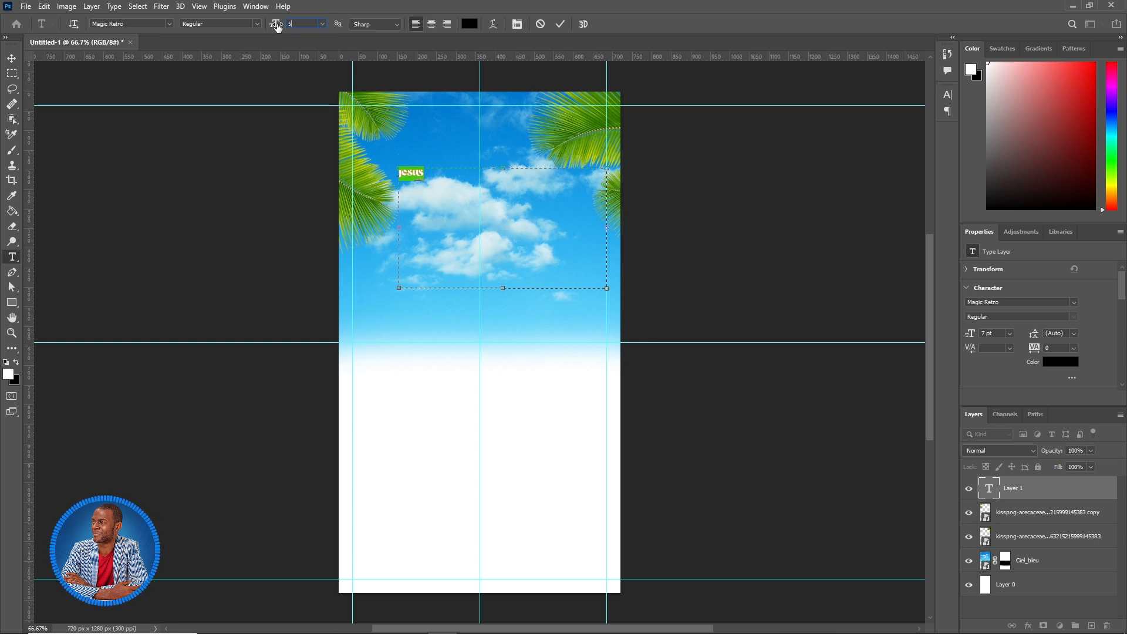
pyautogui.write('3')
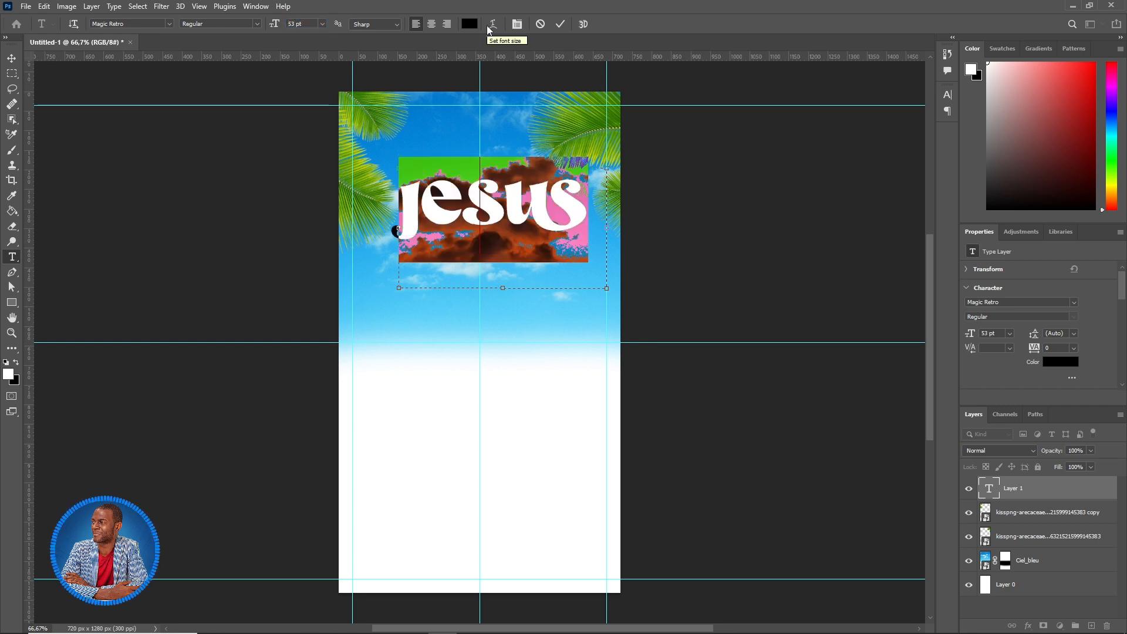
pyautogui.click(560, 24)
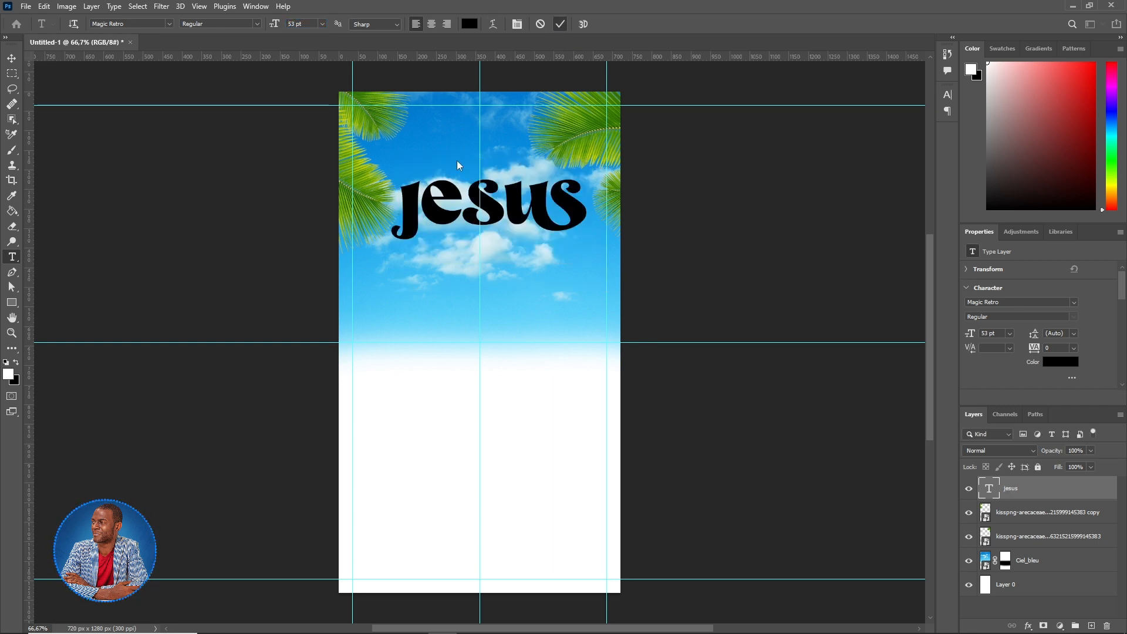
# - Capitalise the title to 'Jesus' and widen its text box so it shows fully
pyautogui.click(419, 198)
pyautogui.press('Delete')
pyautogui.write('Jes')
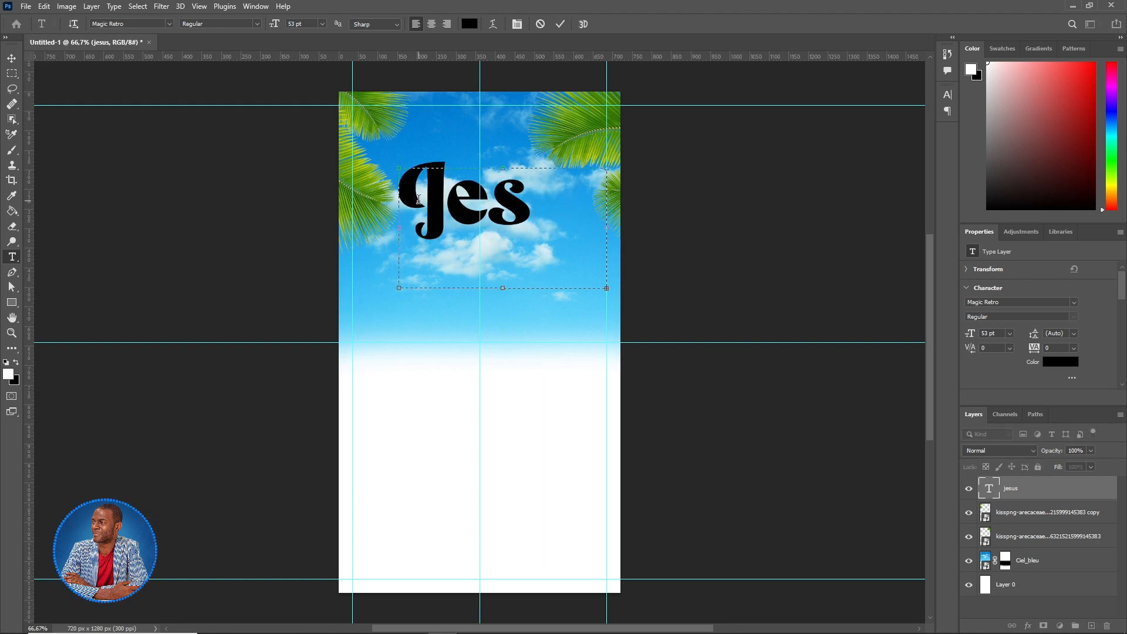
pyautogui.moveTo(605, 232); pyautogui.dragTo(676, 232)
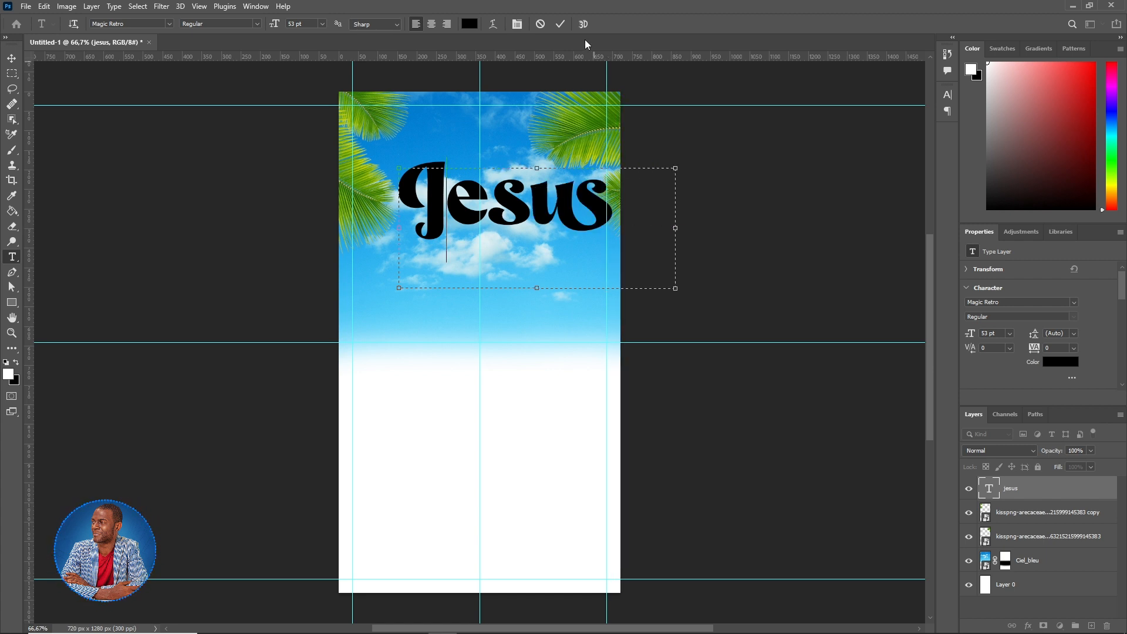
pyautogui.click(561, 24)
pyautogui.click(12, 59)
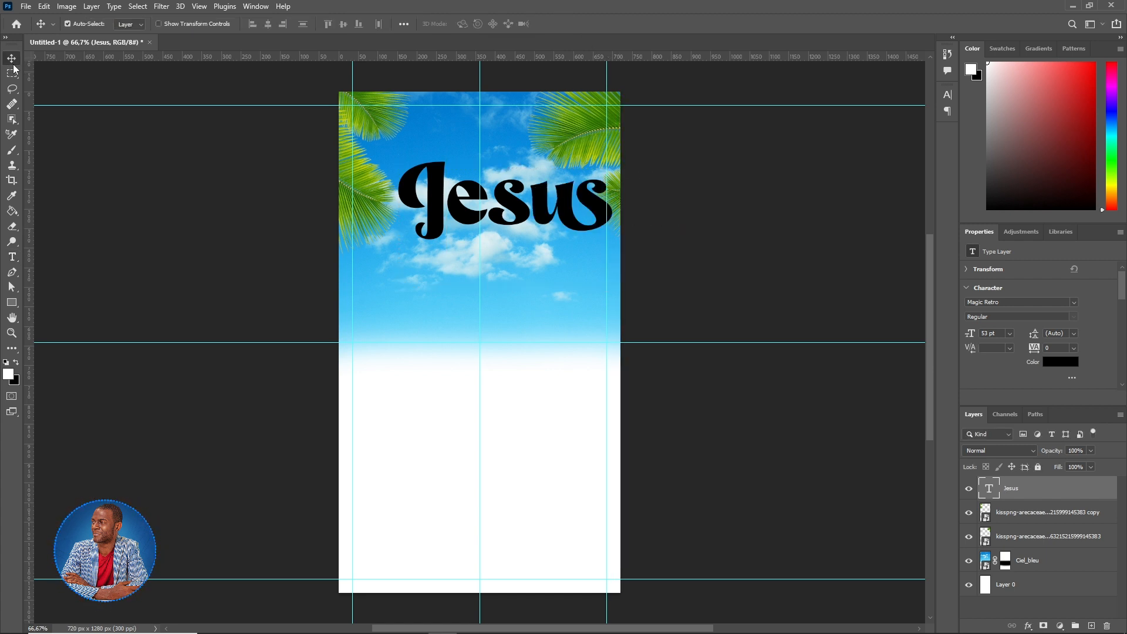
# - Nudge the Jesus title up-left and move both palm leaves slightly outward
pyautogui.moveTo(539, 226); pyautogui.dragTo(525, 220)
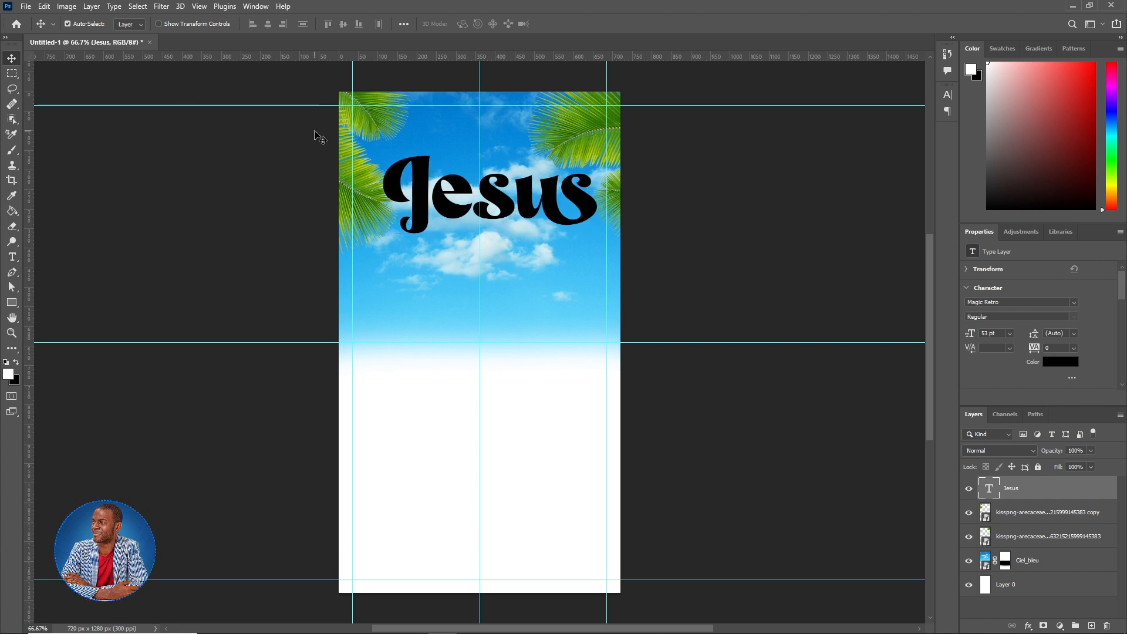
pyautogui.click(371, 201)
pyautogui.moveTo(370, 201); pyautogui.dragTo(361, 181)
pyautogui.moveTo(575, 144); pyautogui.dragTo(583, 139)
# - Recolour the Jesus title to red f12446
pyautogui.click(11, 256)
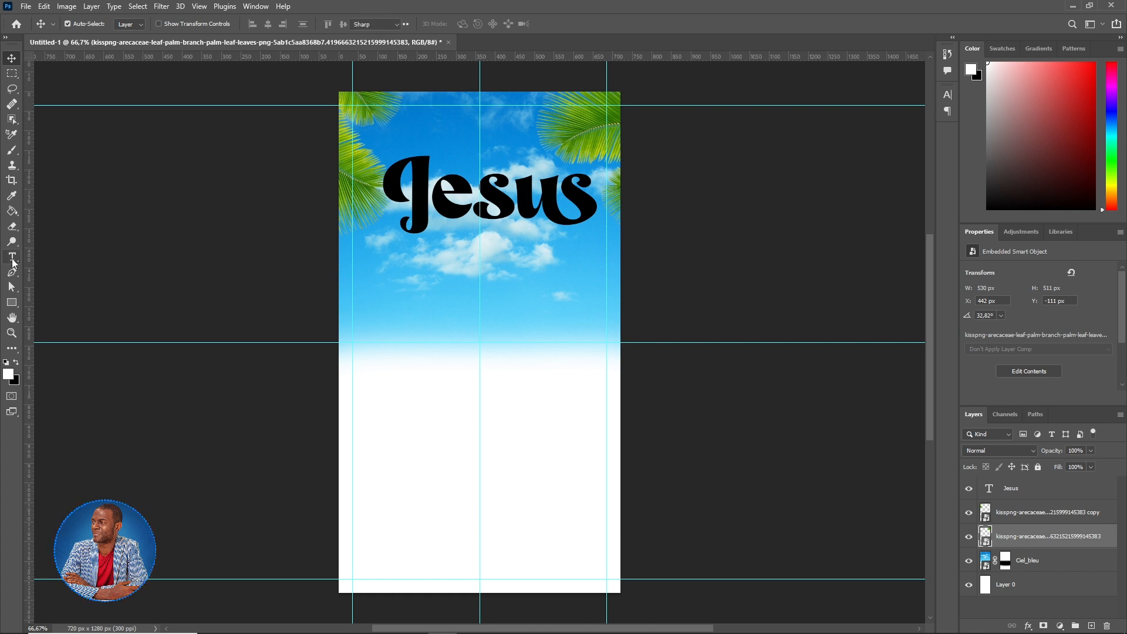
pyautogui.click(554, 189)
pyautogui.moveTo(597, 192); pyautogui.dragTo(405, 148)
pyautogui.click(469, 24)
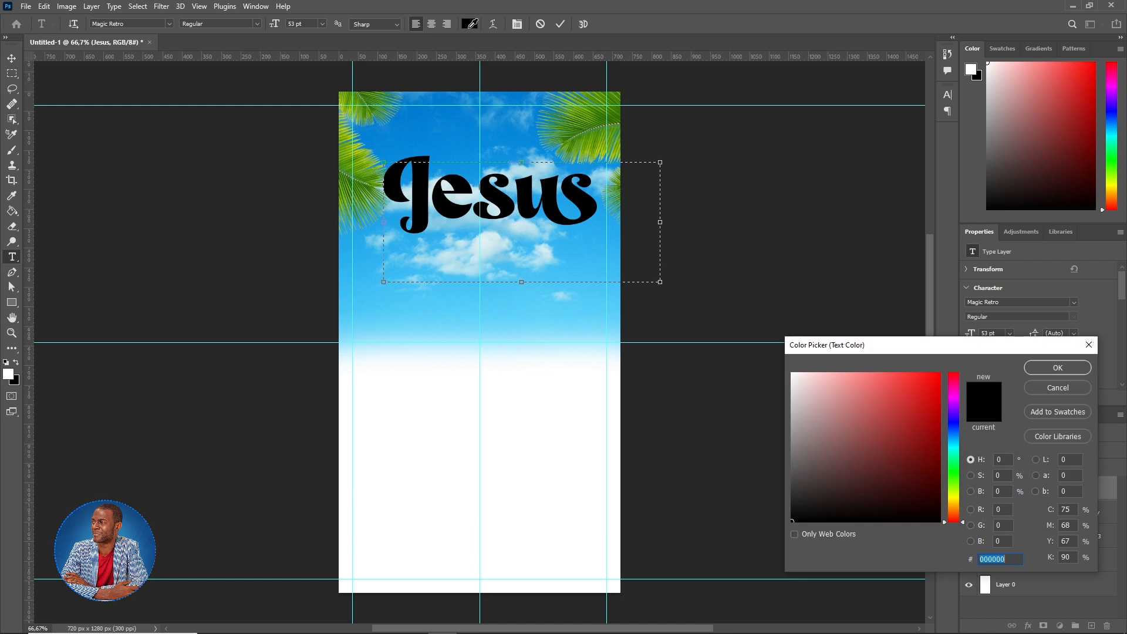
pyautogui.click(1010, 560)
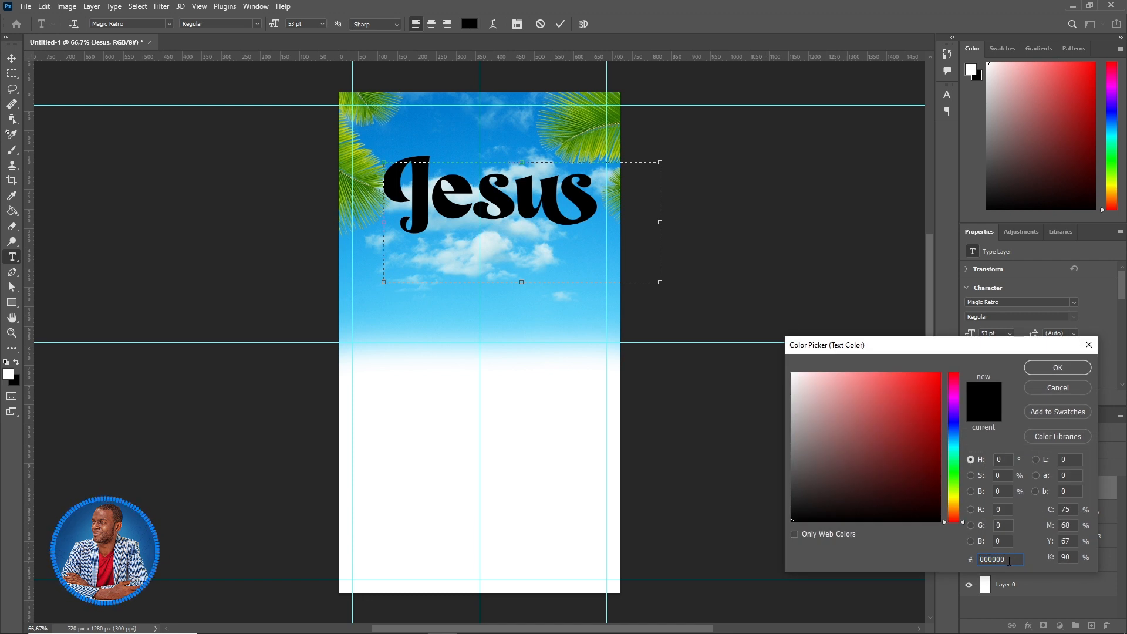
pyautogui.moveTo(1003, 558); pyautogui.dragTo(963, 561)
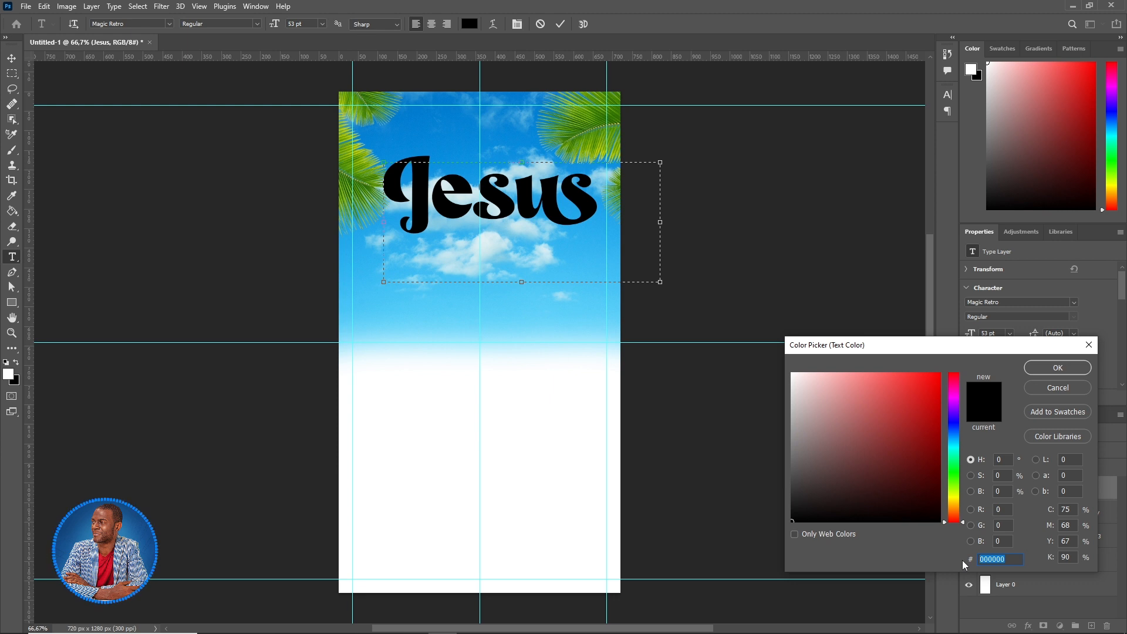
pyautogui.write('f12446')
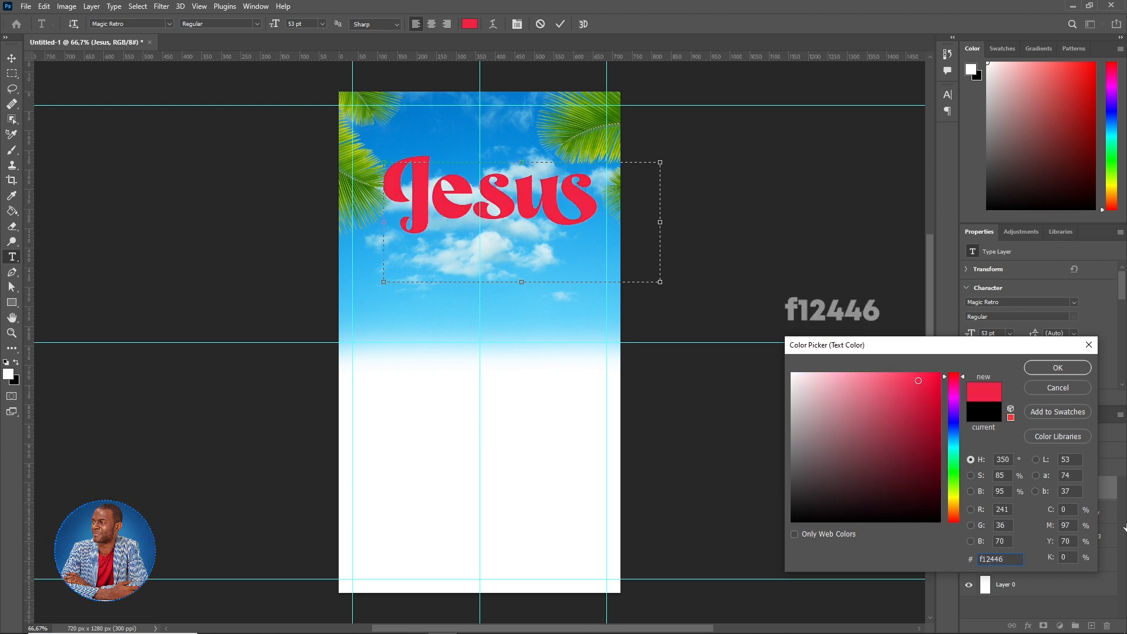
pyautogui.click(1055, 366)
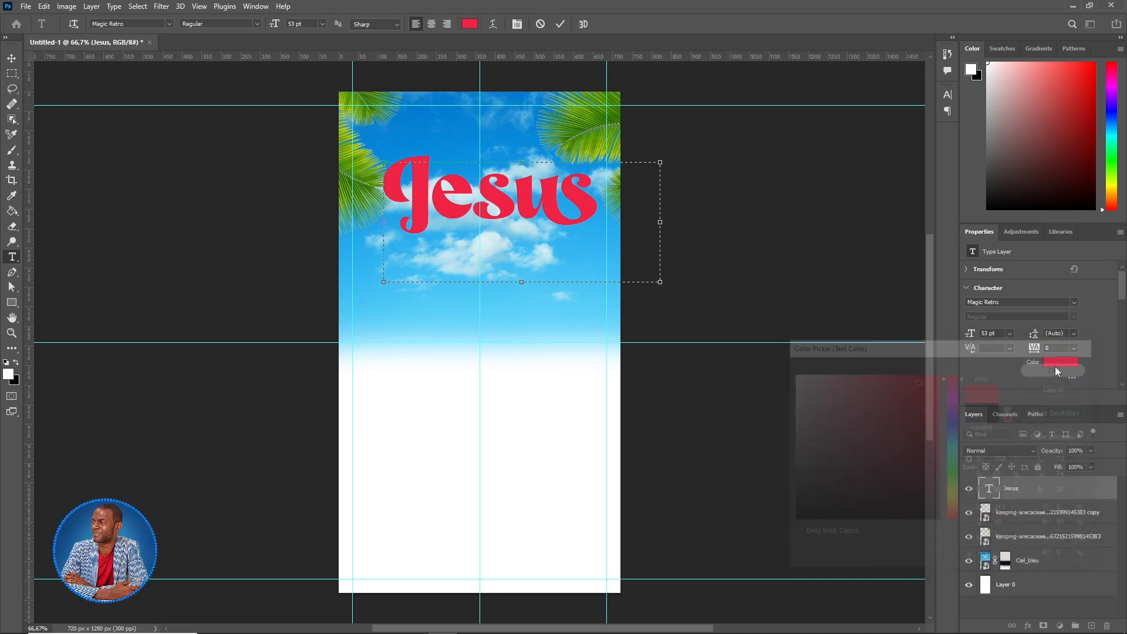
pyautogui.click(561, 24)
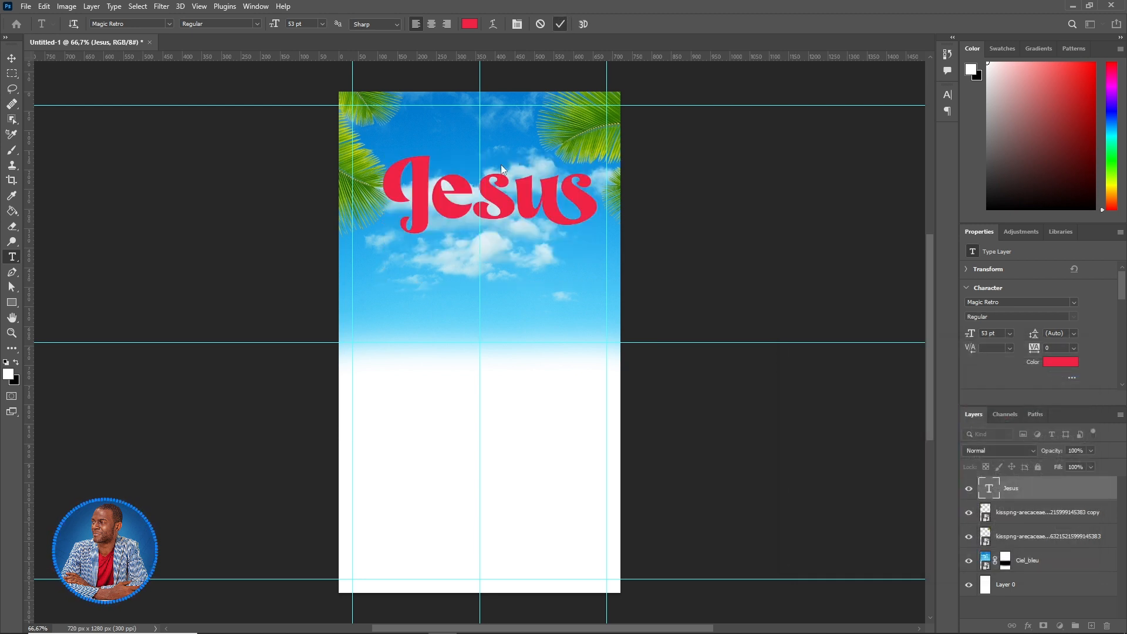
# - Tighten the Jesus text box, then duplicate it as 'still' centred beneath the title
pyautogui.moveTo(660, 222); pyautogui.dragTo(615, 222)
pyautogui.moveTo(484, 286); pyautogui.dragTo(499, 258)
pyautogui.click(1045, 497)
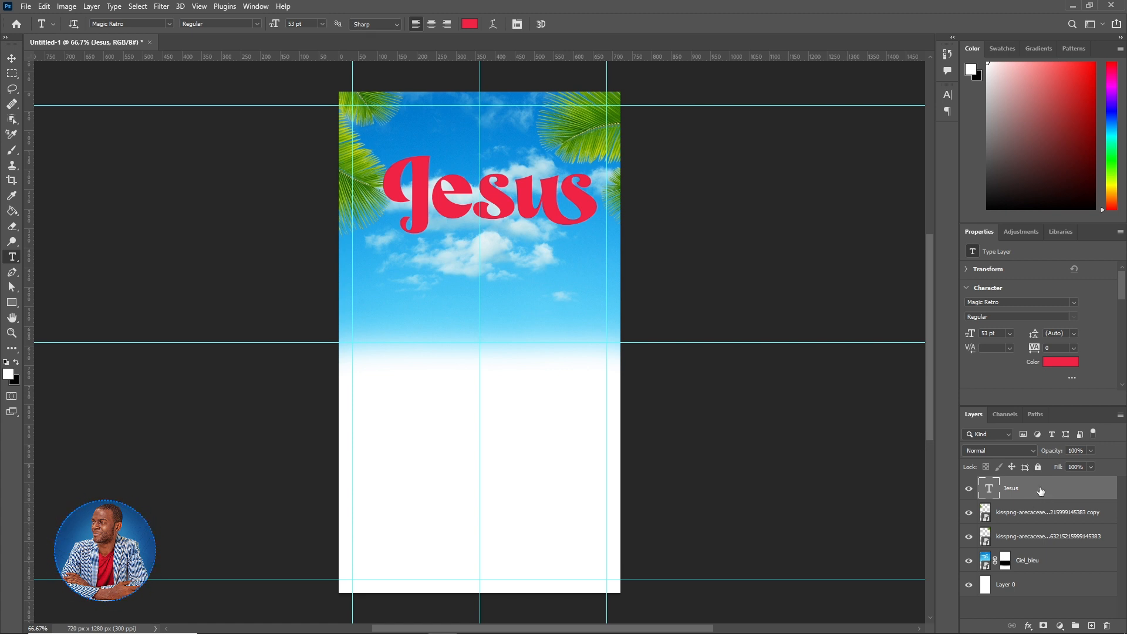
pyautogui.hotkey('ctrl', 'j')
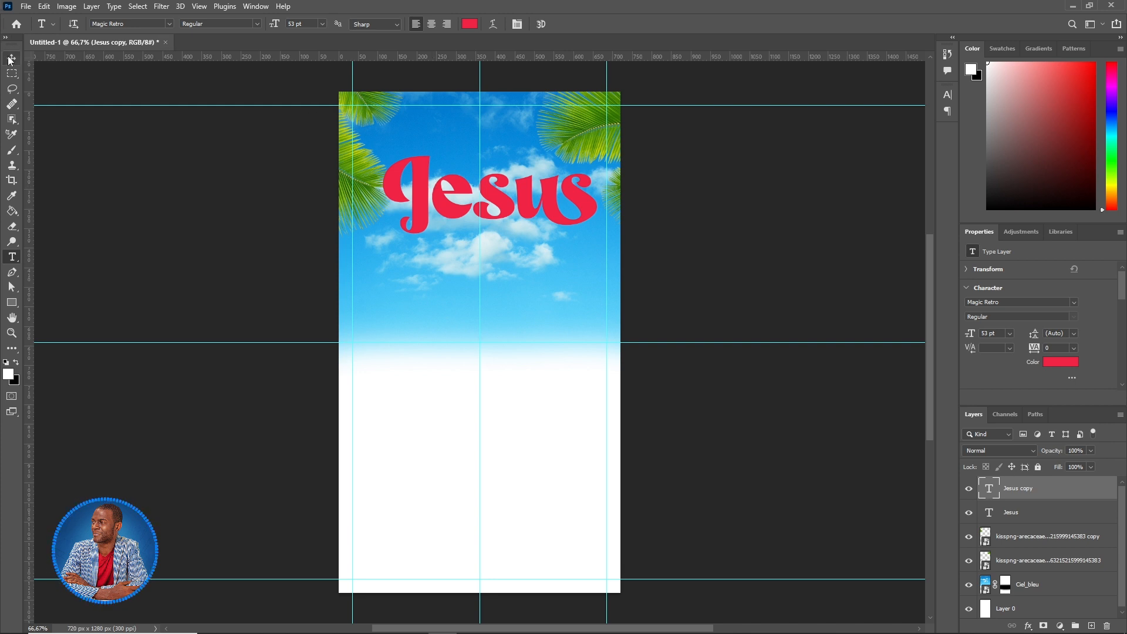
pyautogui.click(11, 58)
pyautogui.moveTo(501, 201); pyautogui.dragTo(504, 278)
pyautogui.click(12, 261)
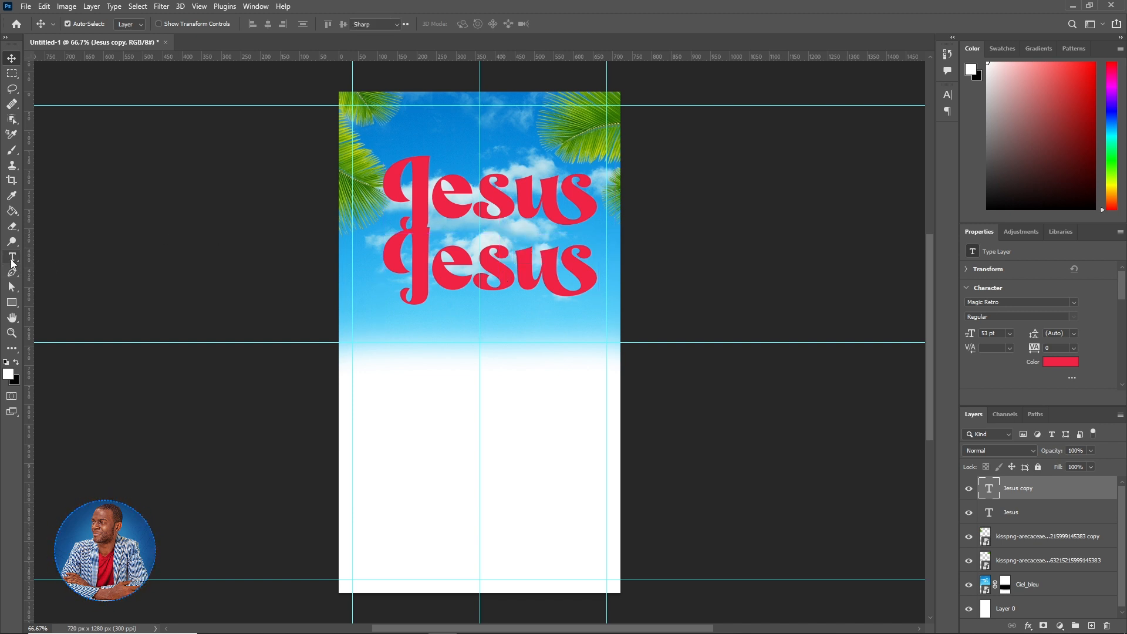
pyautogui.click(517, 297)
pyautogui.click(585, 277)
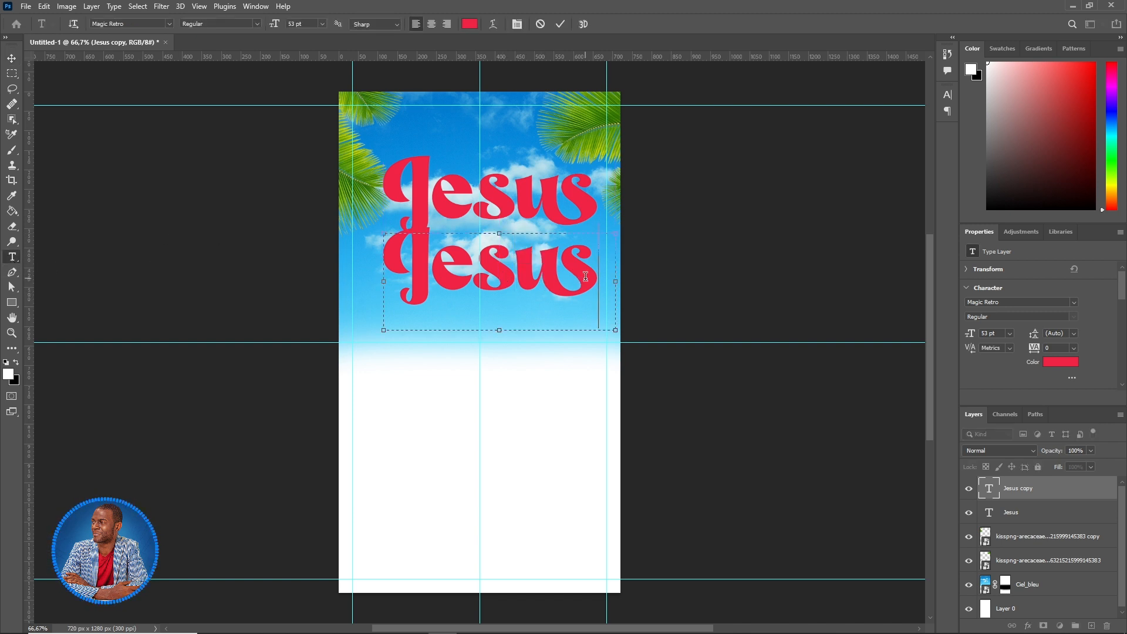
pyautogui.moveTo(589, 276); pyautogui.dragTo(393, 280)
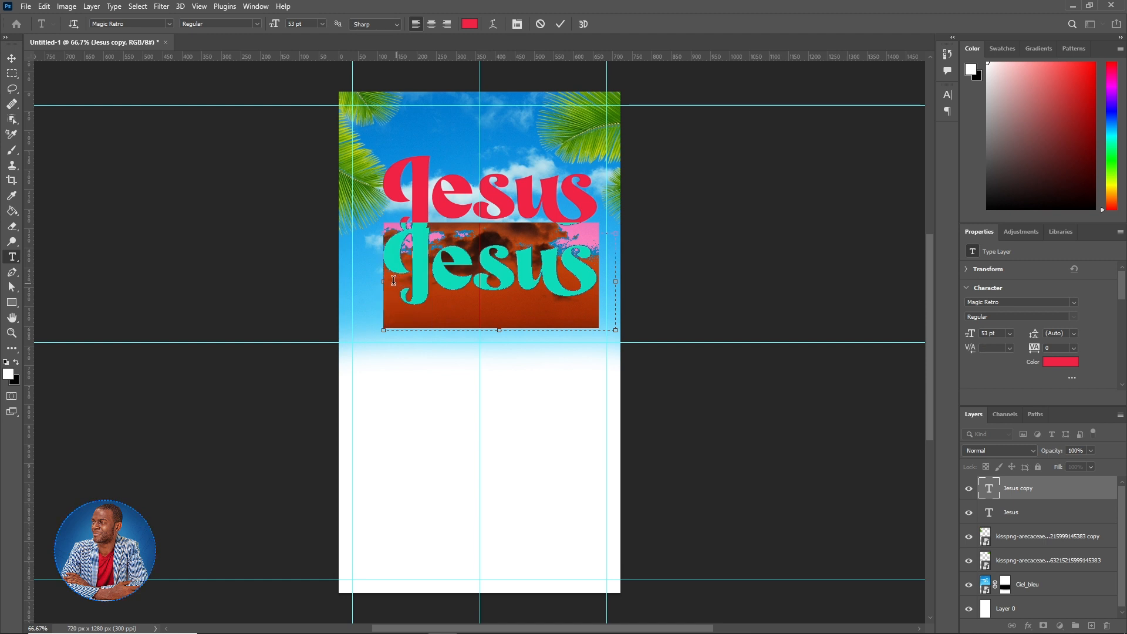
pyautogui.write('still')
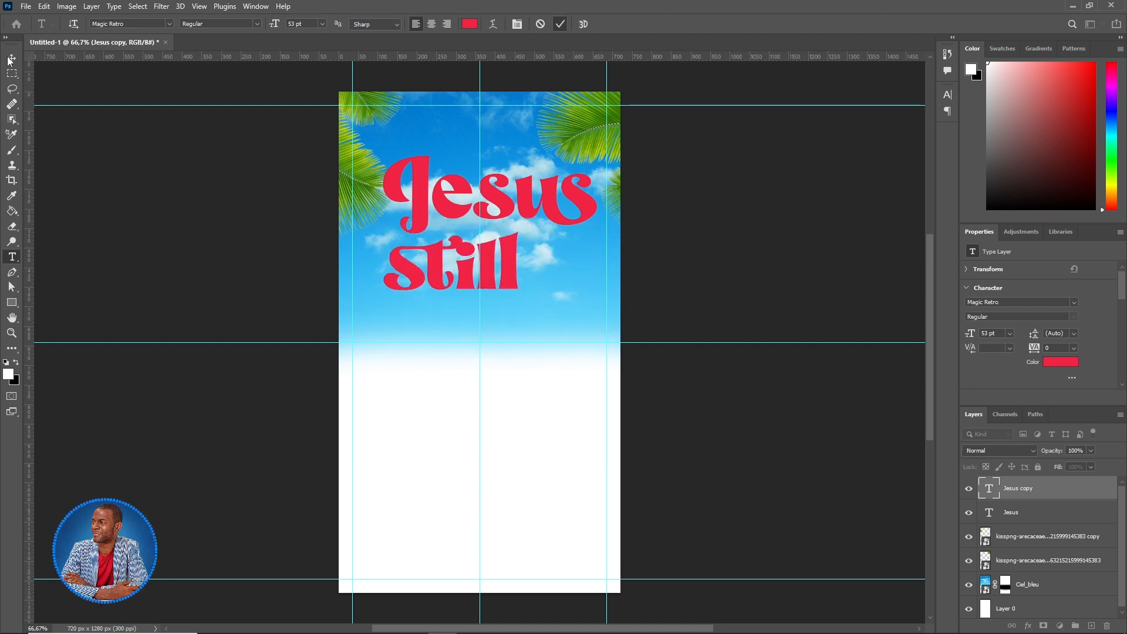
pyautogui.click(12, 58)
pyautogui.moveTo(503, 265); pyautogui.dragTo(533, 256)
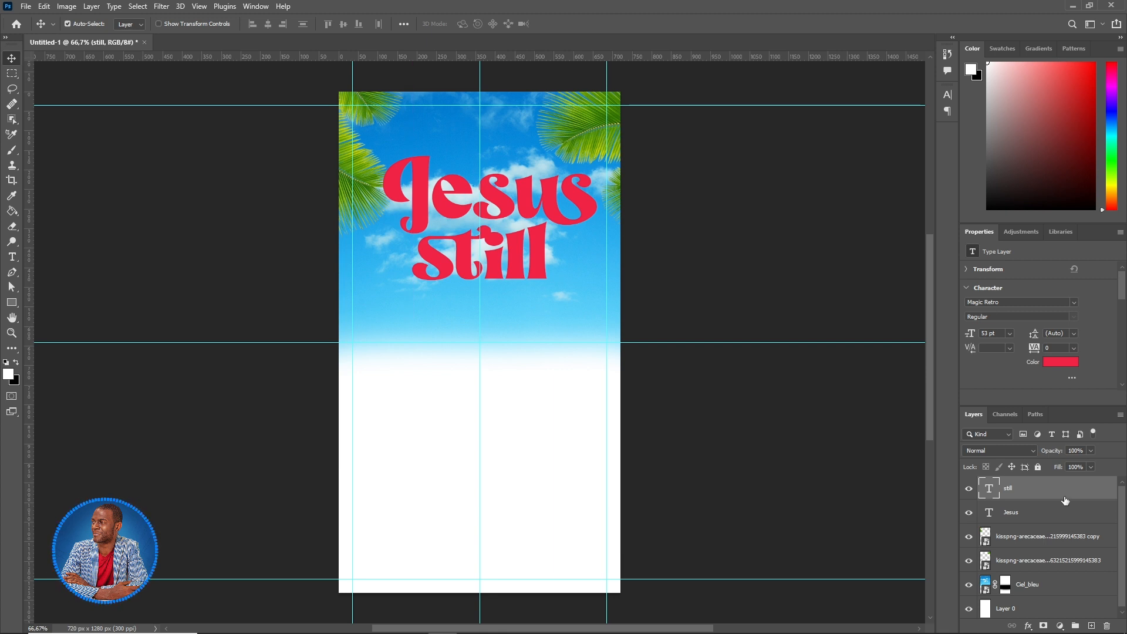
# - Duplicate 'still' below itself and change it to 'Alive' at 40 pt
pyautogui.hotkey('ctrl', 'j')
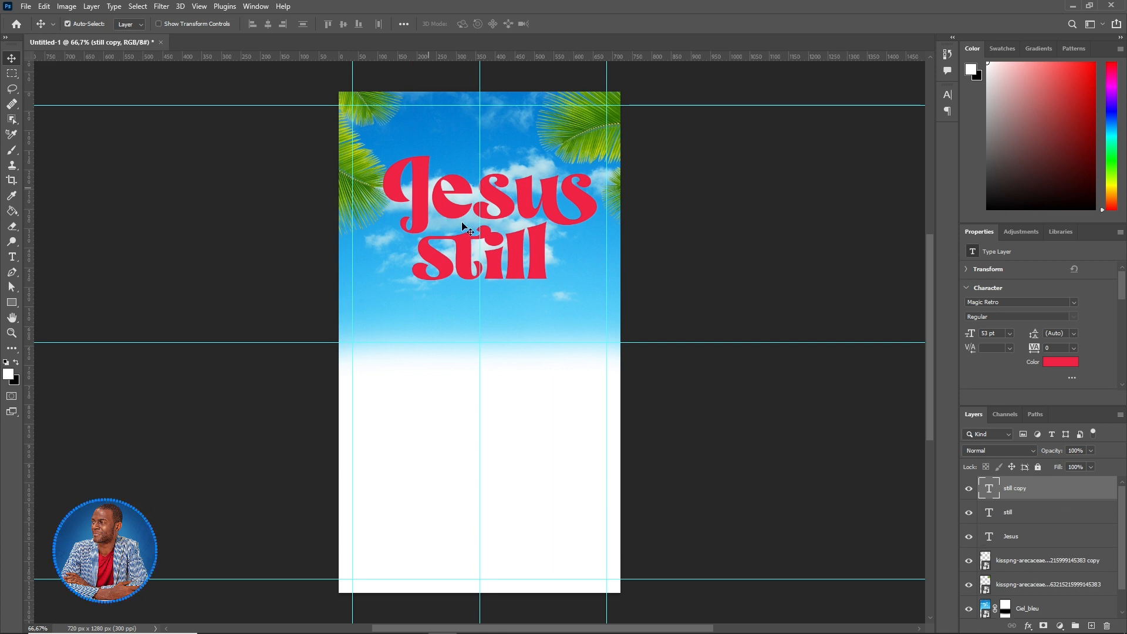
pyautogui.moveTo(529, 268); pyautogui.dragTo(522, 327)
pyautogui.click(10, 260)
pyautogui.click(514, 318)
pyautogui.moveTo(541, 320); pyautogui.dragTo(385, 317)
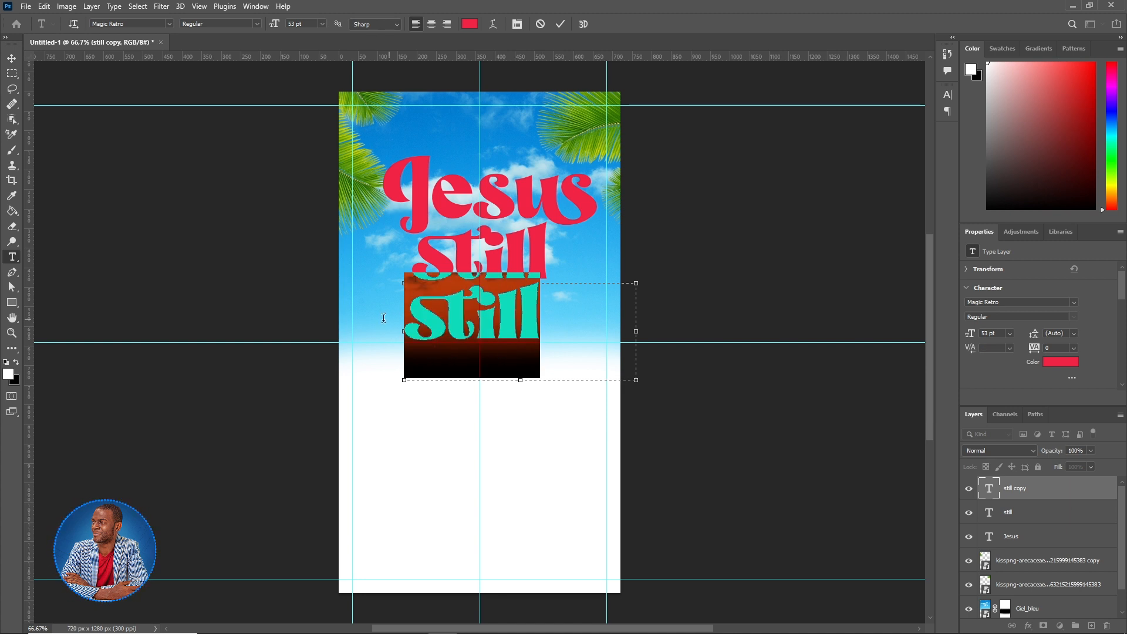
pyautogui.write('Alive')
pyautogui.moveTo(601, 334); pyautogui.dragTo(361, 323)
pyautogui.click(273, 26)
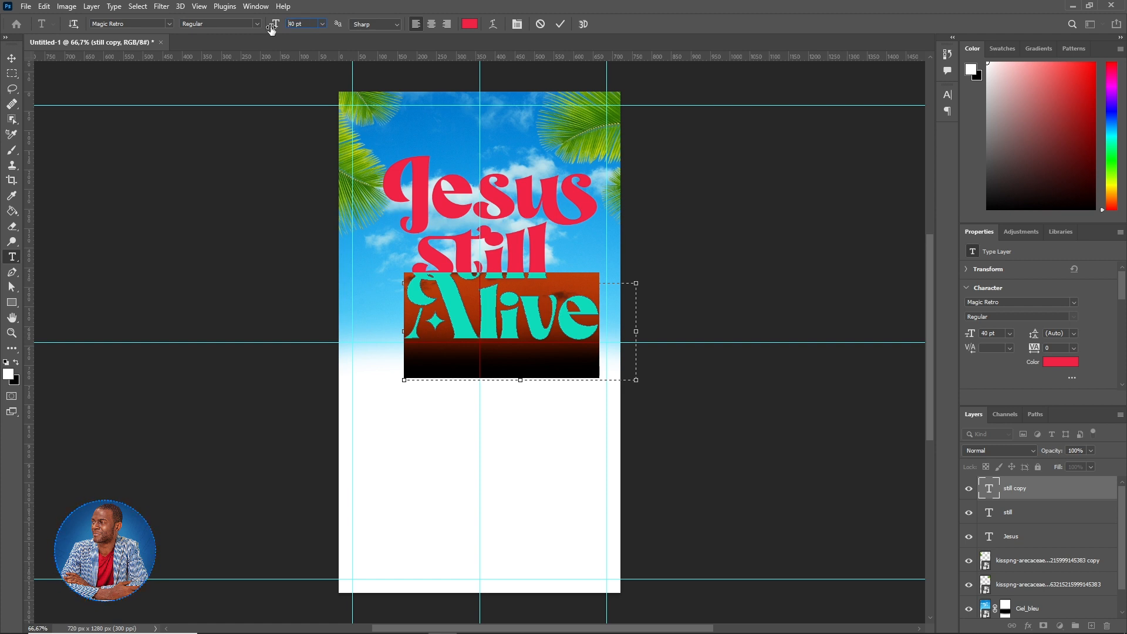
pyautogui.click(561, 24)
# - Nudge 'still' right and 'Alive' down-left to align the three title lines
pyautogui.press('v')
pyautogui.moveTo(533, 256); pyautogui.dragTo(547, 258)
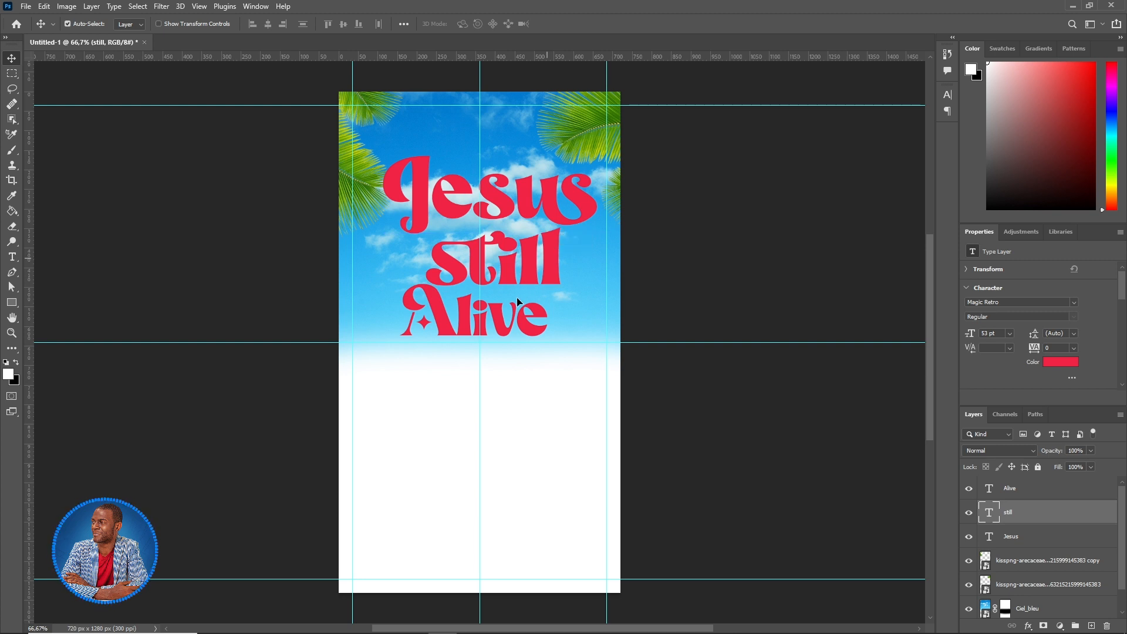
pyautogui.click(502, 325)
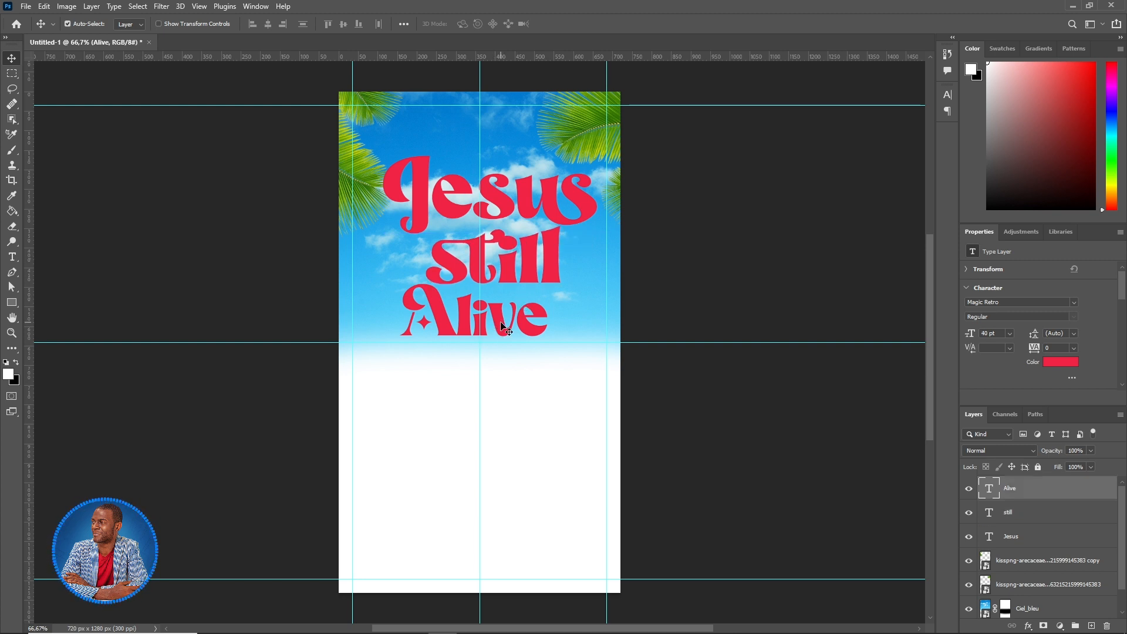
pyautogui.hotkey('shift', 'Down')
pyautogui.hotkey('shift', 'Down')
pyautogui.hotkey('shift', 'Left')
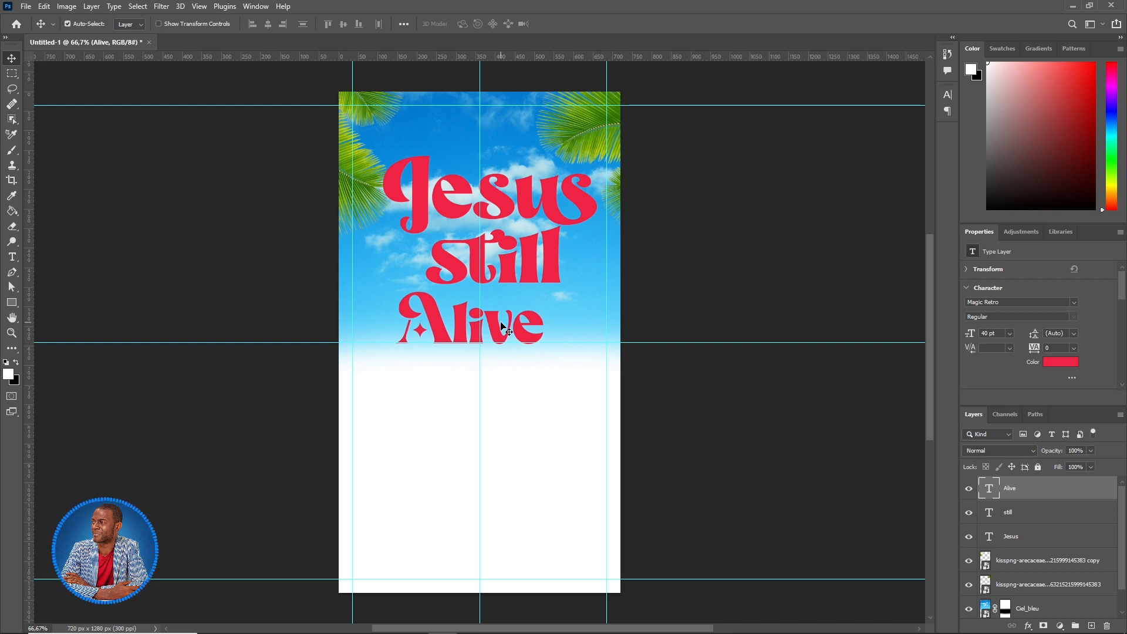
pyautogui.hotkey('shift', 'Left')
pyautogui.hotkey('shift', 'Left')
pyautogui.hotkey('shift', 'Up')
pyautogui.hotkey('shift', 'Up')
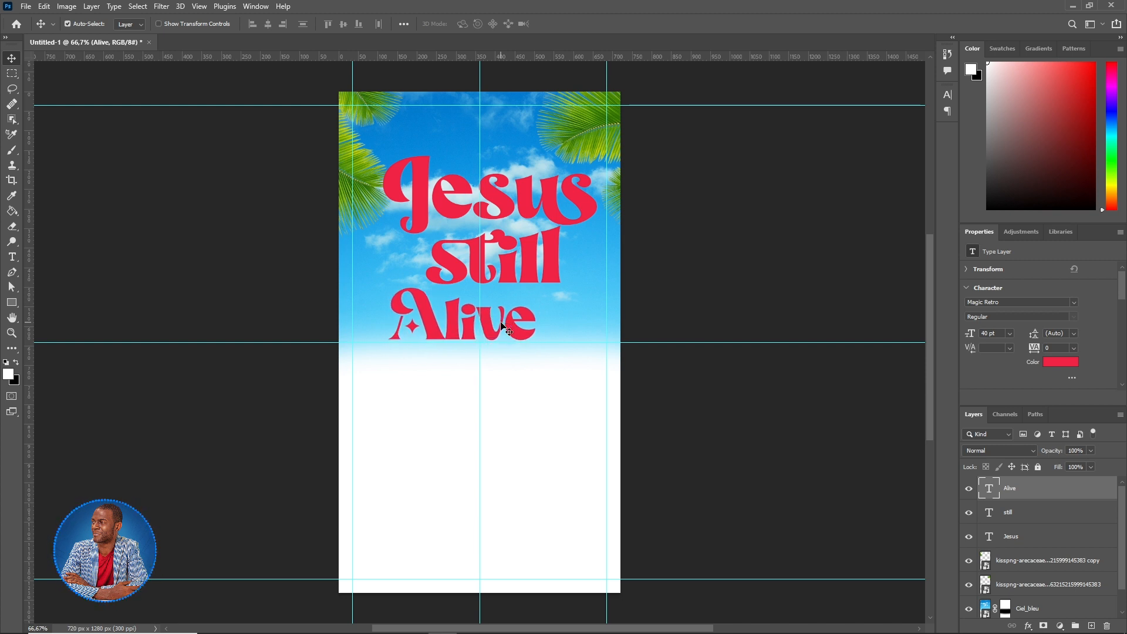
pyautogui.press('u')
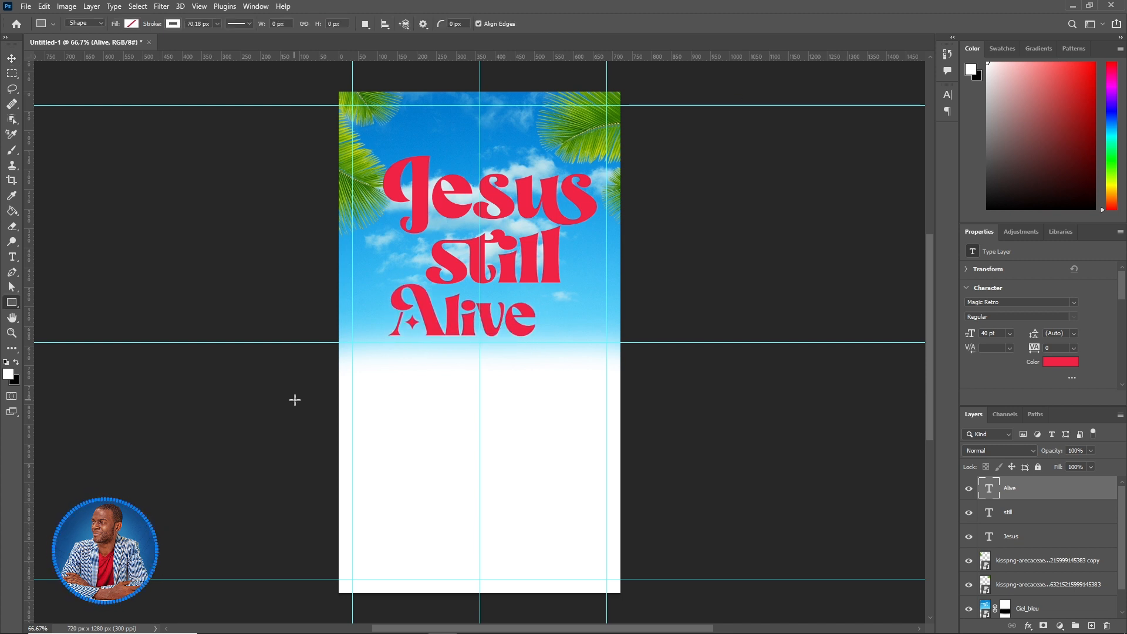
# - Create a 98 px circle with the Ellipse tool
pyautogui.rightClick(14, 305)
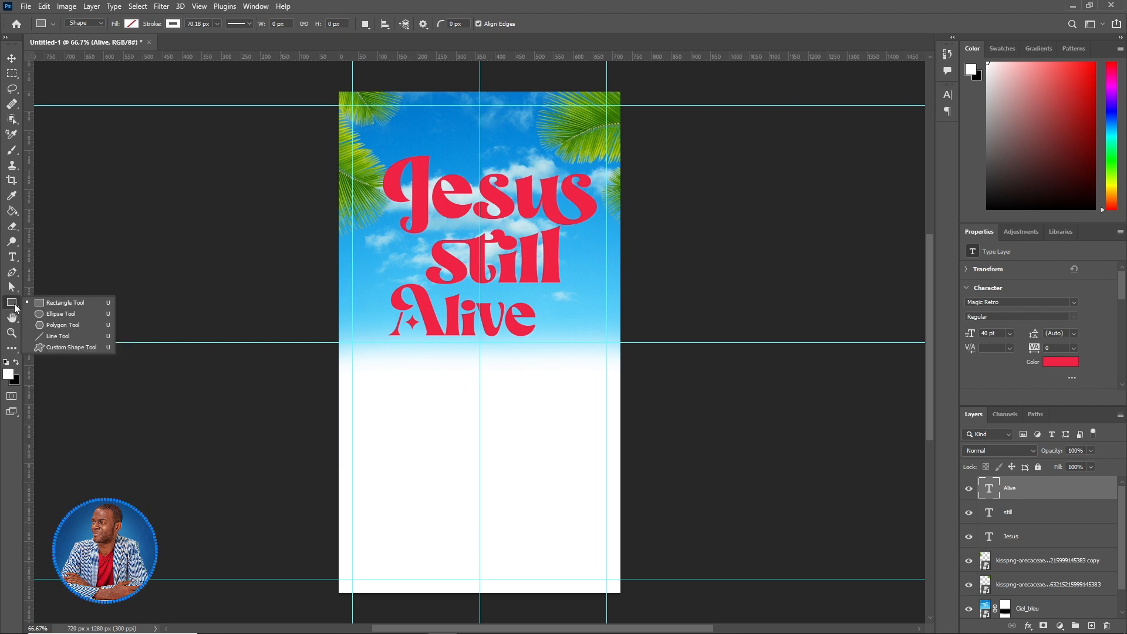
pyautogui.click(51, 316)
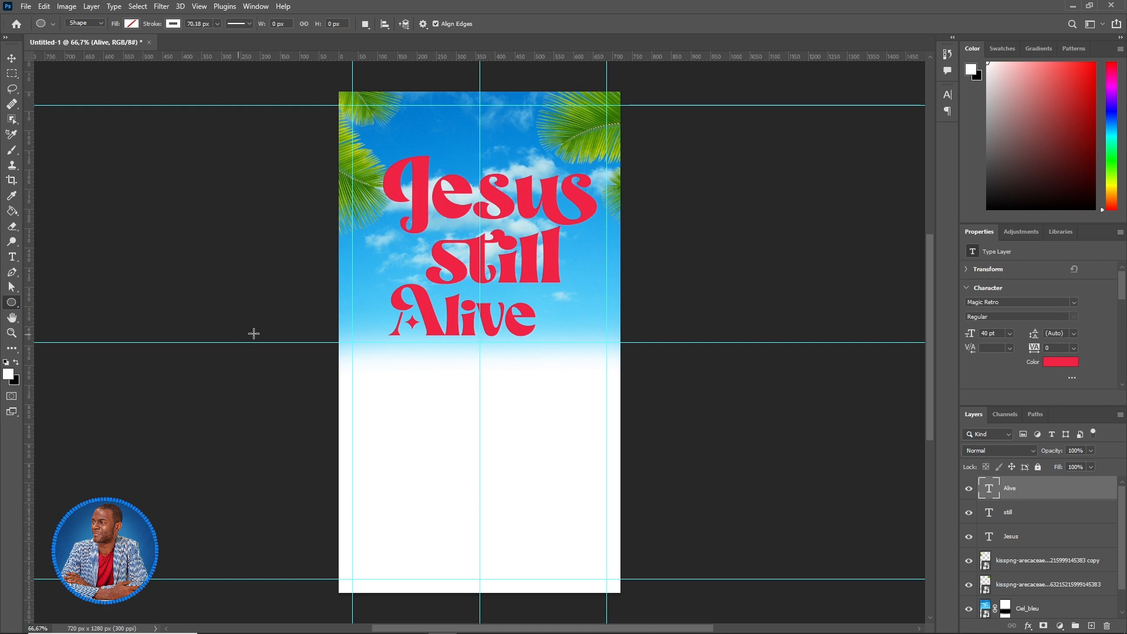
pyautogui.click(404, 253)
pyautogui.moveTo(545, 194); pyautogui.dragTo(507, 194)
pyautogui.write('98')
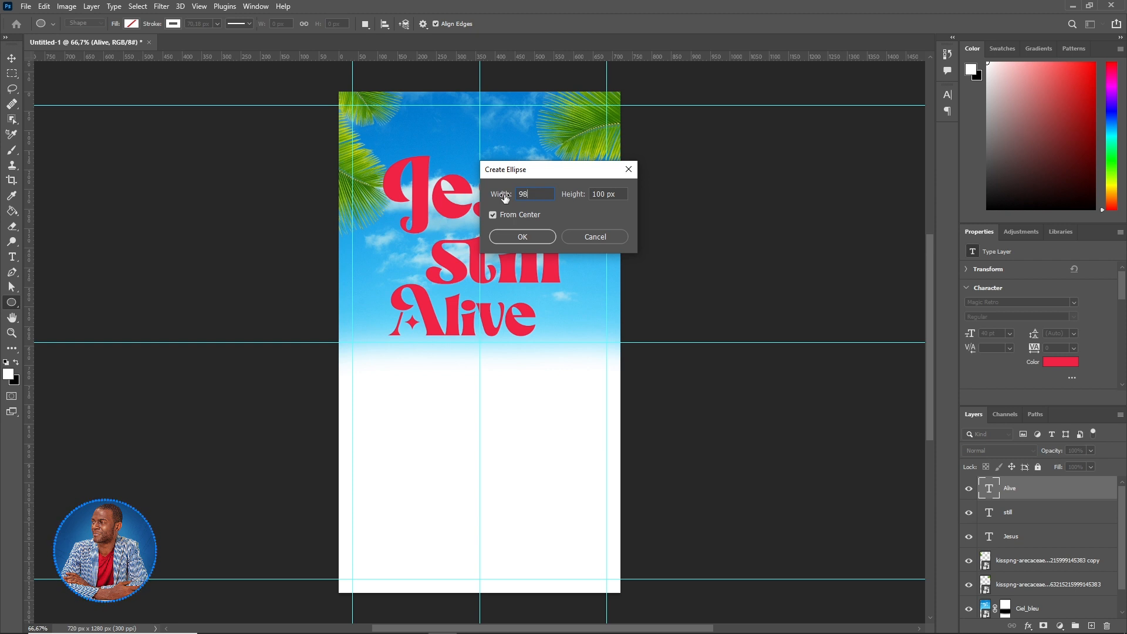
pyautogui.press('Tab')
pyautogui.write('989')
pyautogui.click(523, 236)
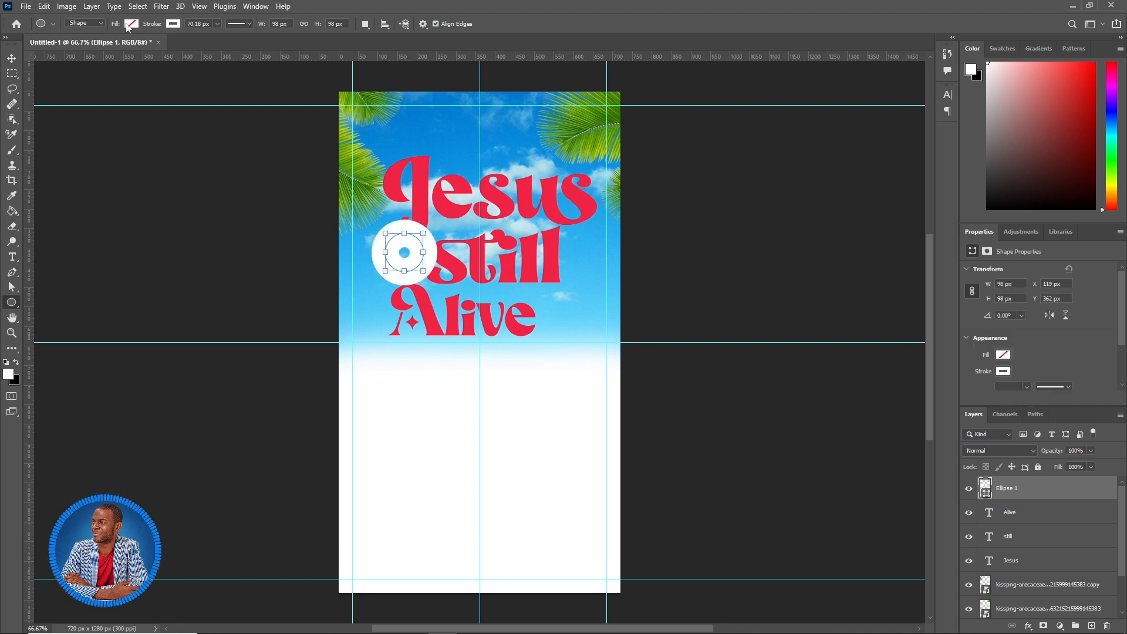
# - Give the circle no stroke and a dark blue fill, place it left of 'still', and draw a new text box
pyautogui.click(173, 24)
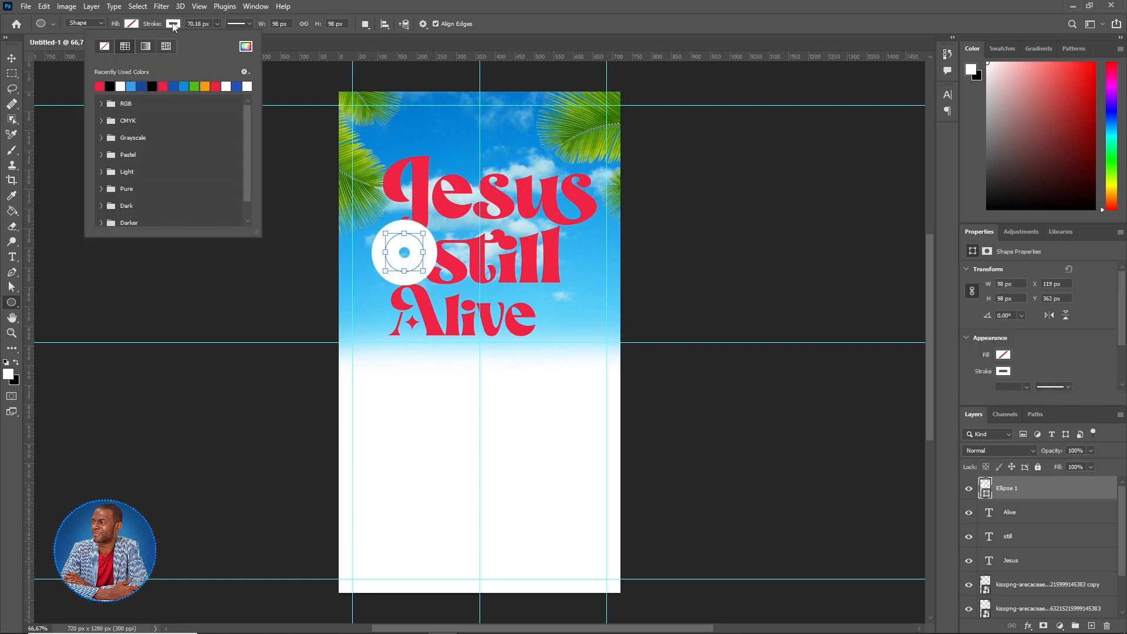
pyautogui.click(105, 50)
pyautogui.click(129, 27)
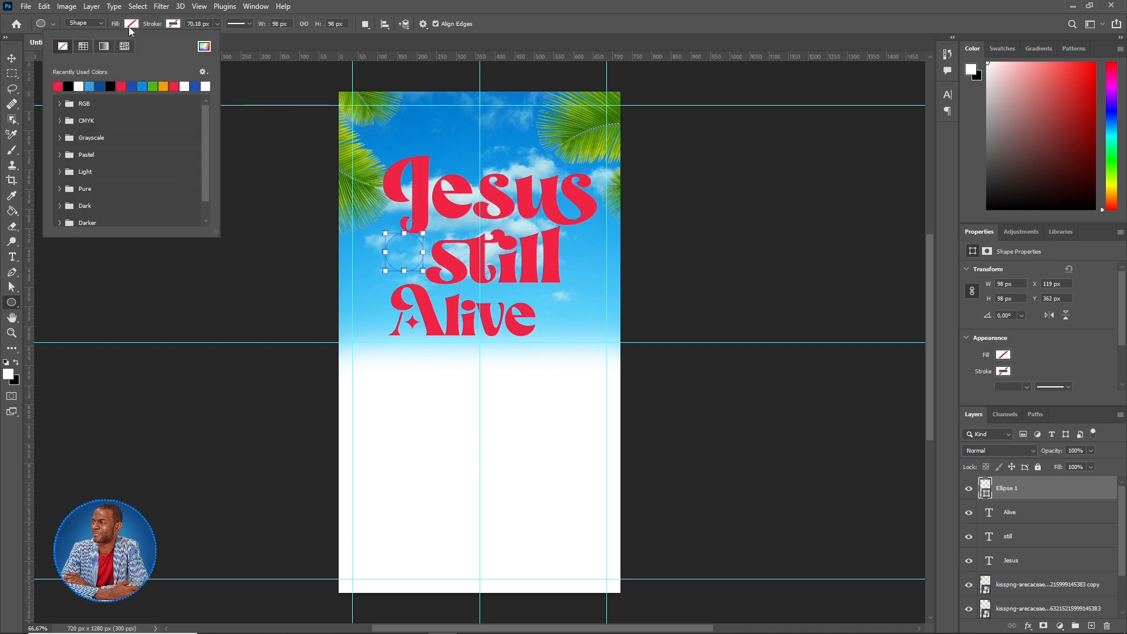
pyautogui.click(101, 86)
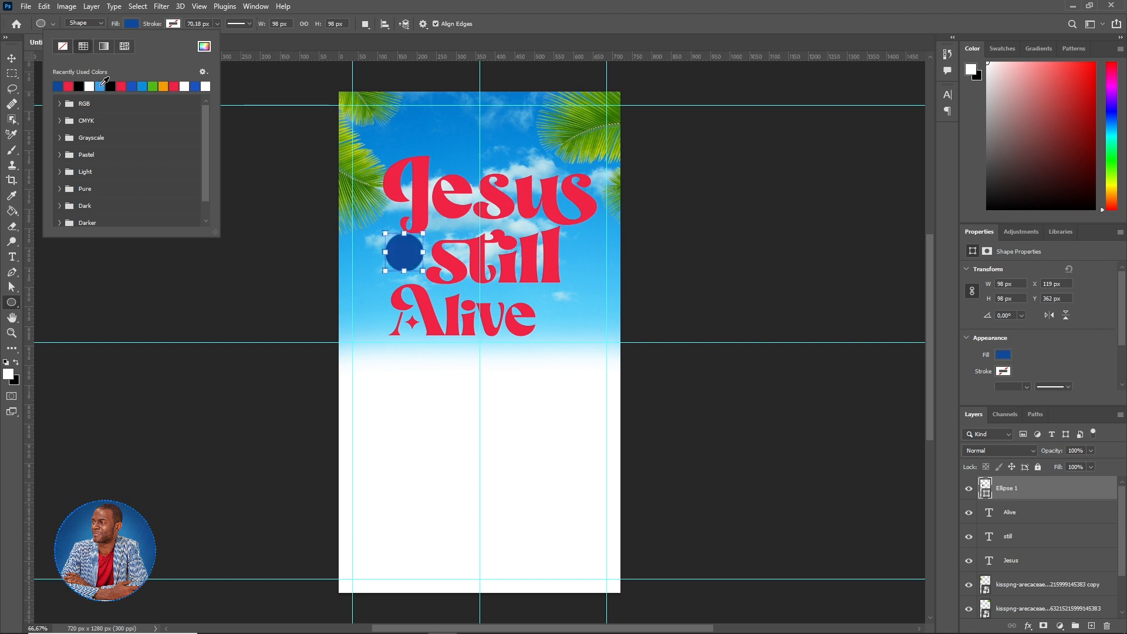
pyautogui.click(550, 5)
pyautogui.click(11, 58)
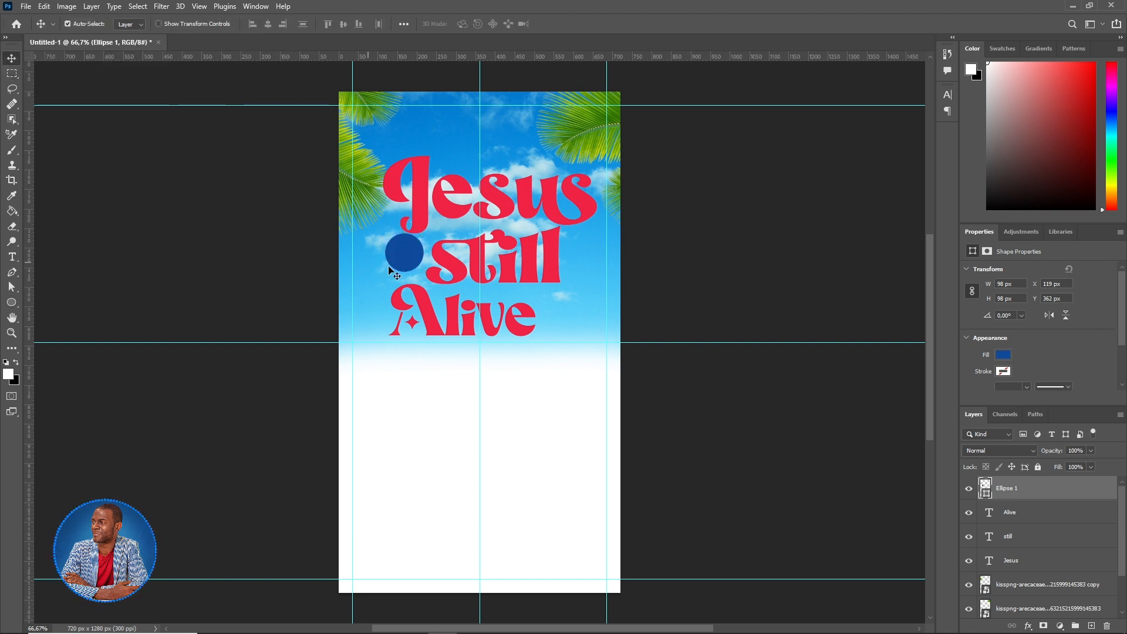
pyautogui.moveTo(399, 256); pyautogui.dragTo(402, 263)
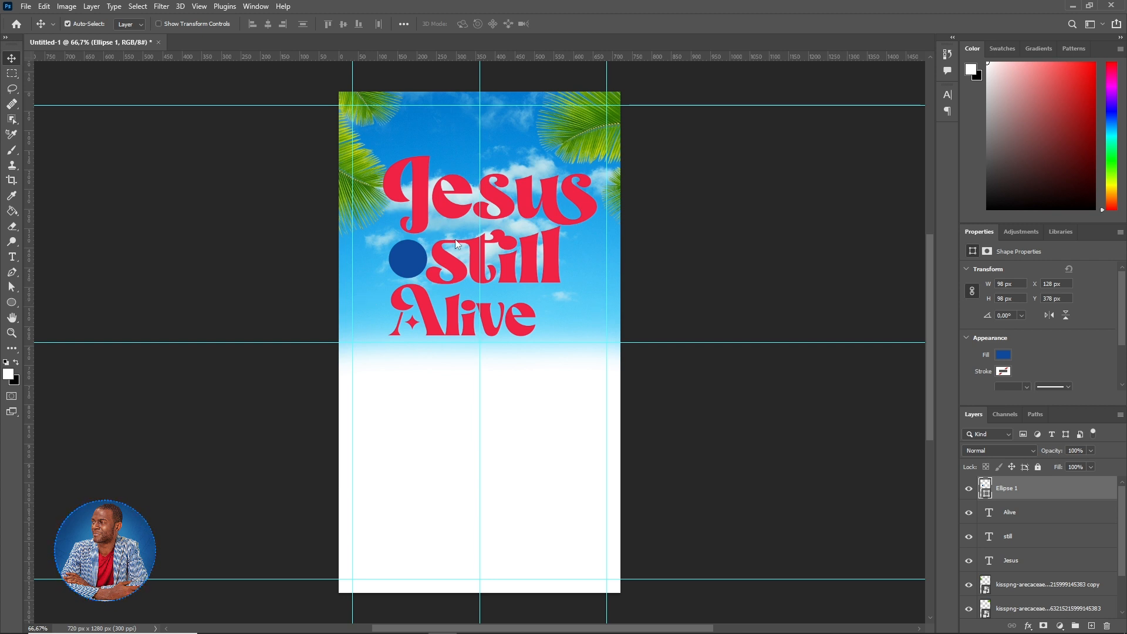
pyautogui.click(11, 257)
pyautogui.moveTo(418, 112); pyautogui.dragTo(523, 154)
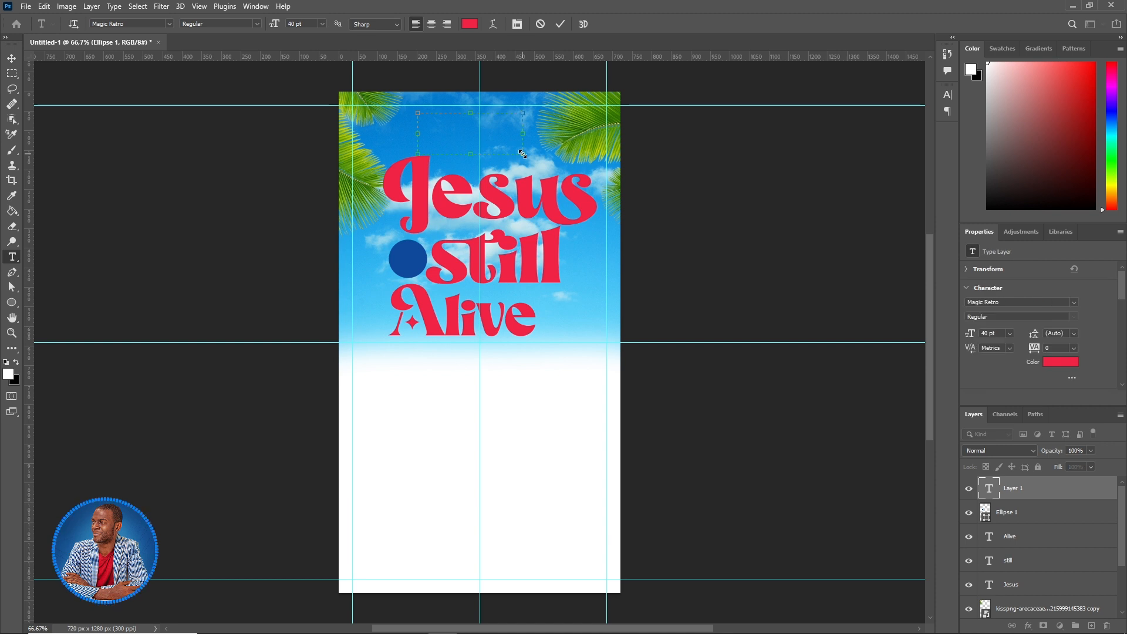
# - Type 'is' in white Montserrat at 12 pt
pyautogui.write('is')
pyautogui.click(469, 23)
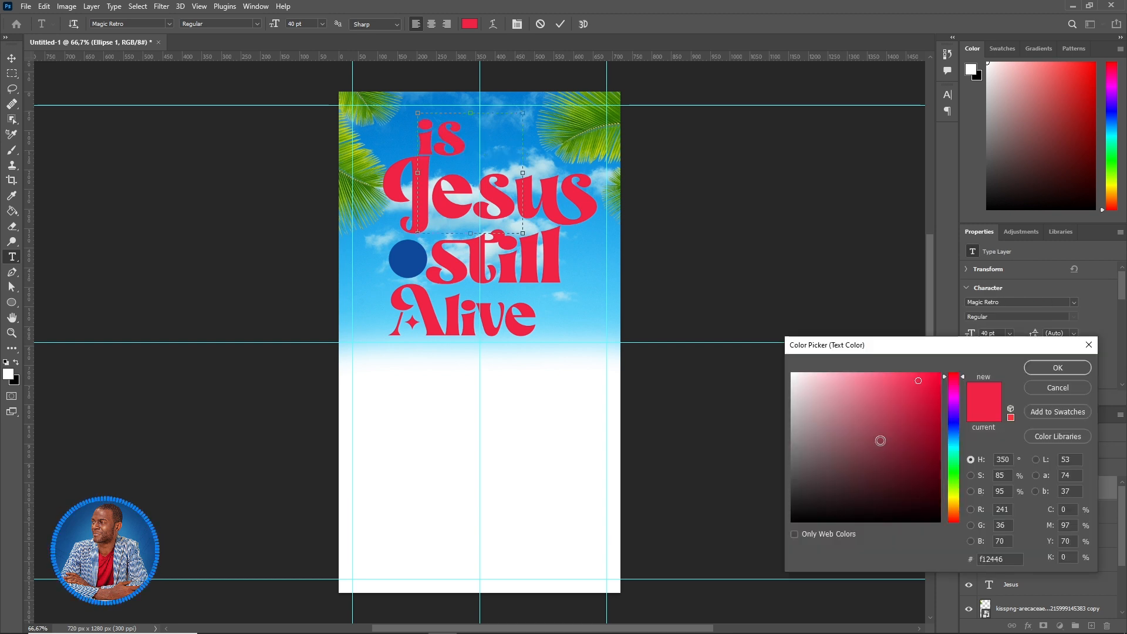
pyautogui.moveTo(823, 391); pyautogui.dragTo(785, 370)
pyautogui.click(1073, 369)
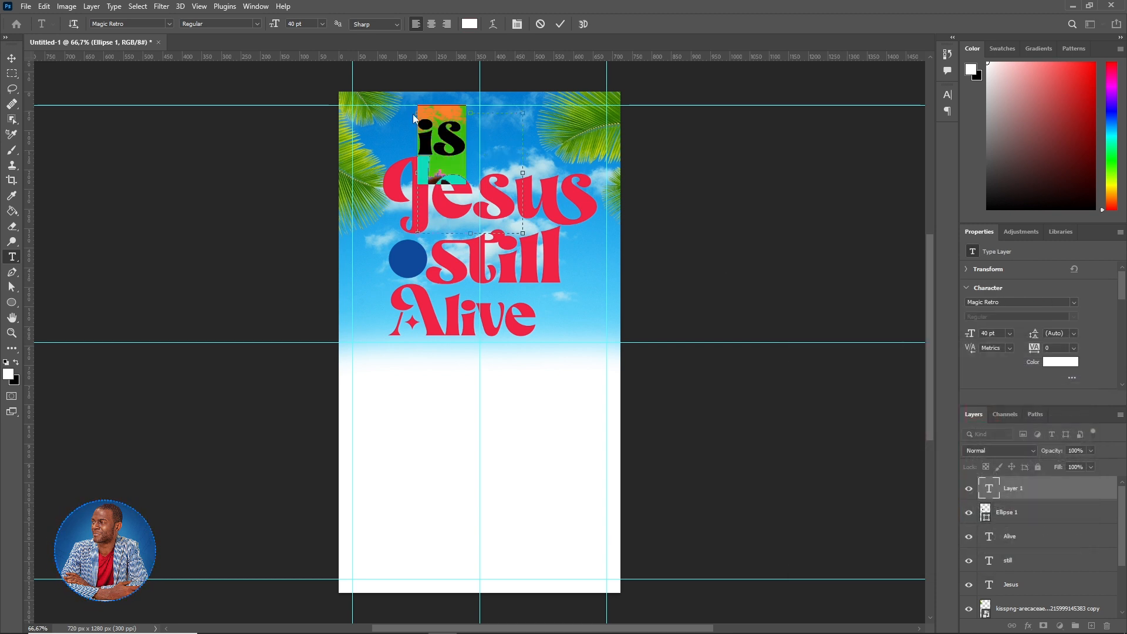
pyautogui.click(131, 23)
pyautogui.write('Mont')
pyautogui.press('Return')
pyautogui.click(274, 24)
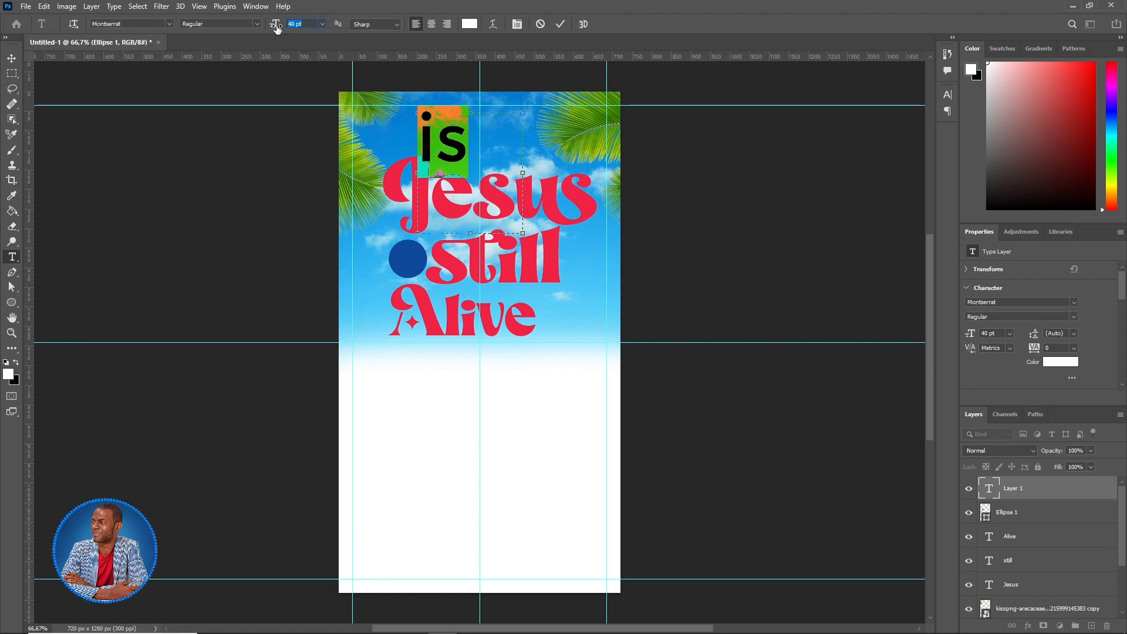
pyautogui.write('12')
pyautogui.press('Return')
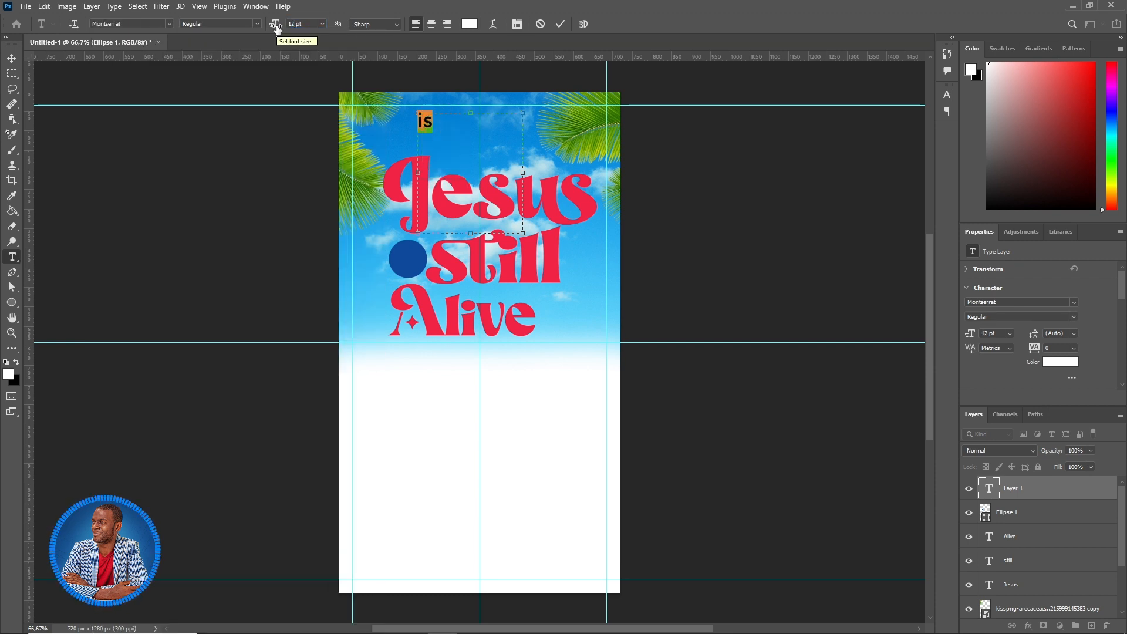
pyautogui.click(560, 24)
# - Move 'is' onto the blue circle, centre it, and enlarge it slightly
pyautogui.click(11, 58)
pyautogui.moveTo(430, 123); pyautogui.dragTo(412, 261)
pyautogui.press('Down')
pyautogui.press('Down')
pyautogui.press('Down')
pyautogui.press('Down')
pyautogui.press('Left')
pyautogui.press('Left')
pyautogui.press('Left')
pyautogui.hotkey('ctrl', 't')
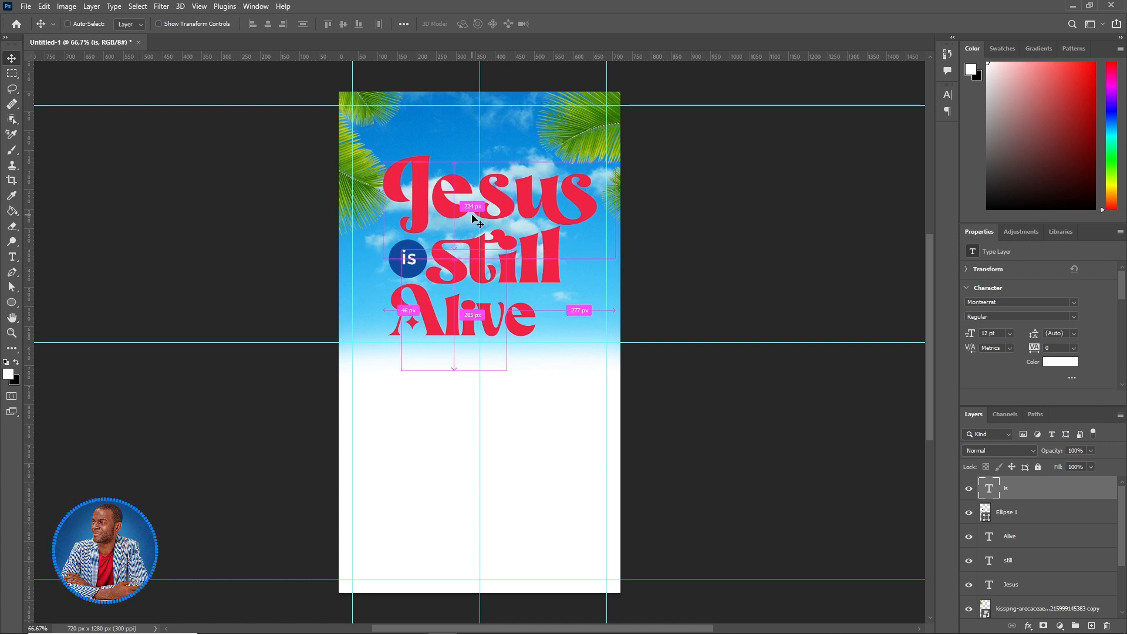
pyautogui.moveTo(508, 245); pyautogui.dragTo(511, 243)
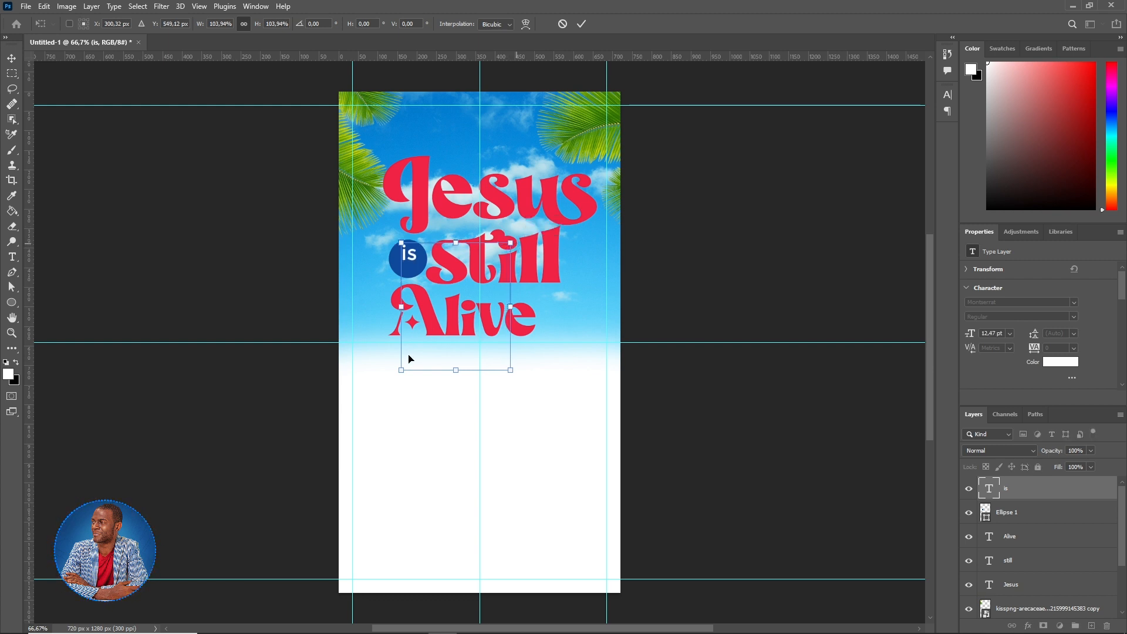
pyautogui.press('Return')
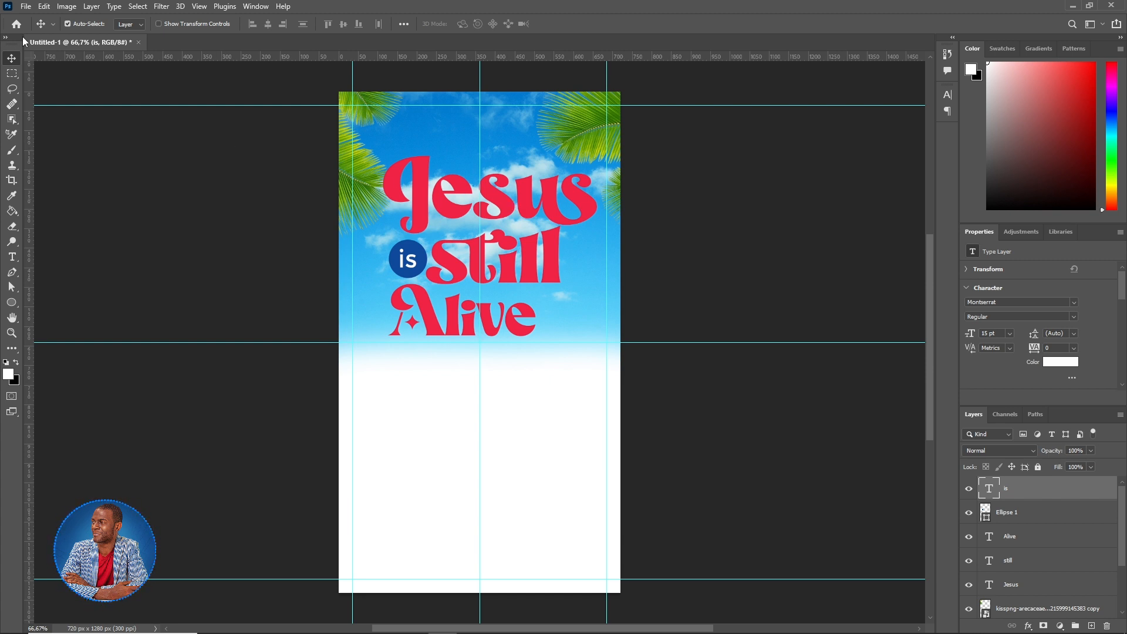
pyautogui.click(23, 6)
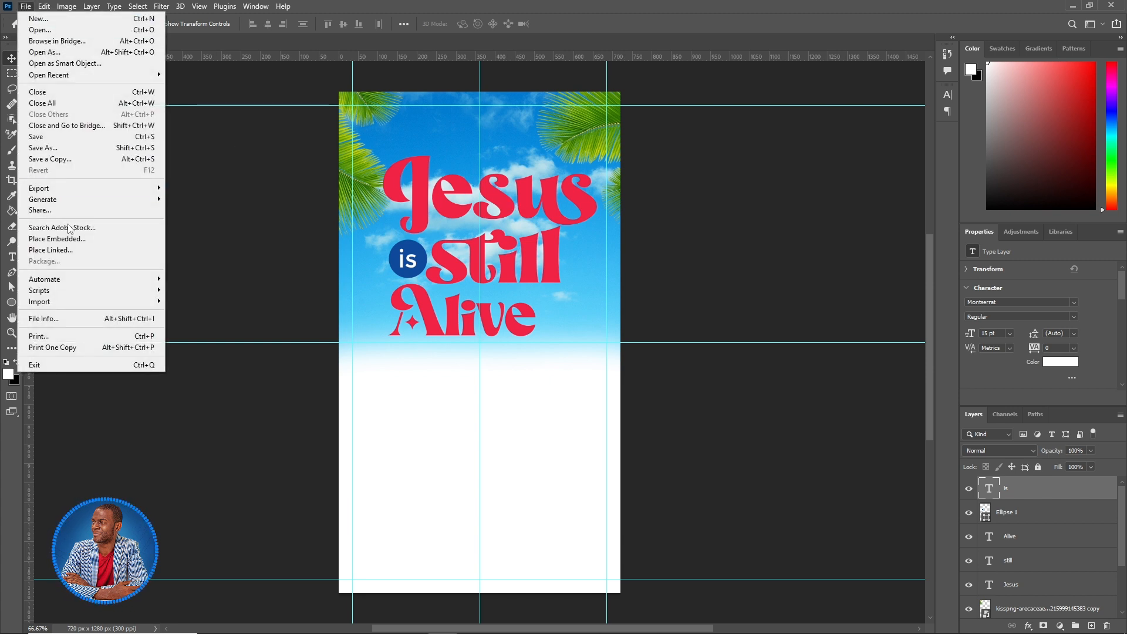
# - Place pasteur Hôte.png and position it in the poster's lower-left corner
pyautogui.click(148, 234)
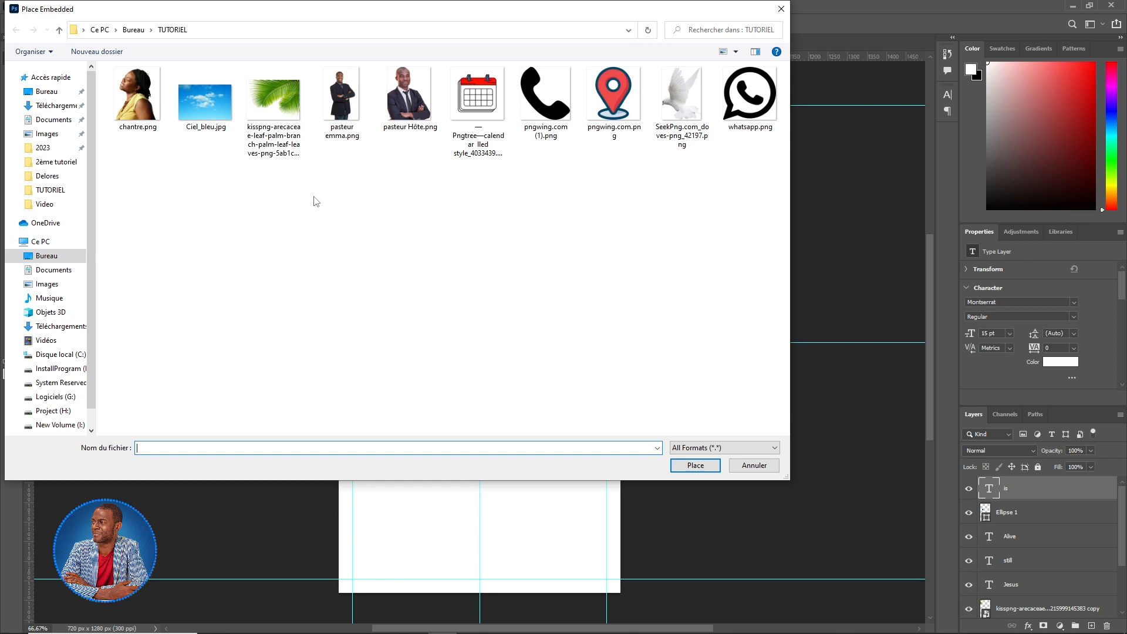
pyautogui.click(405, 107)
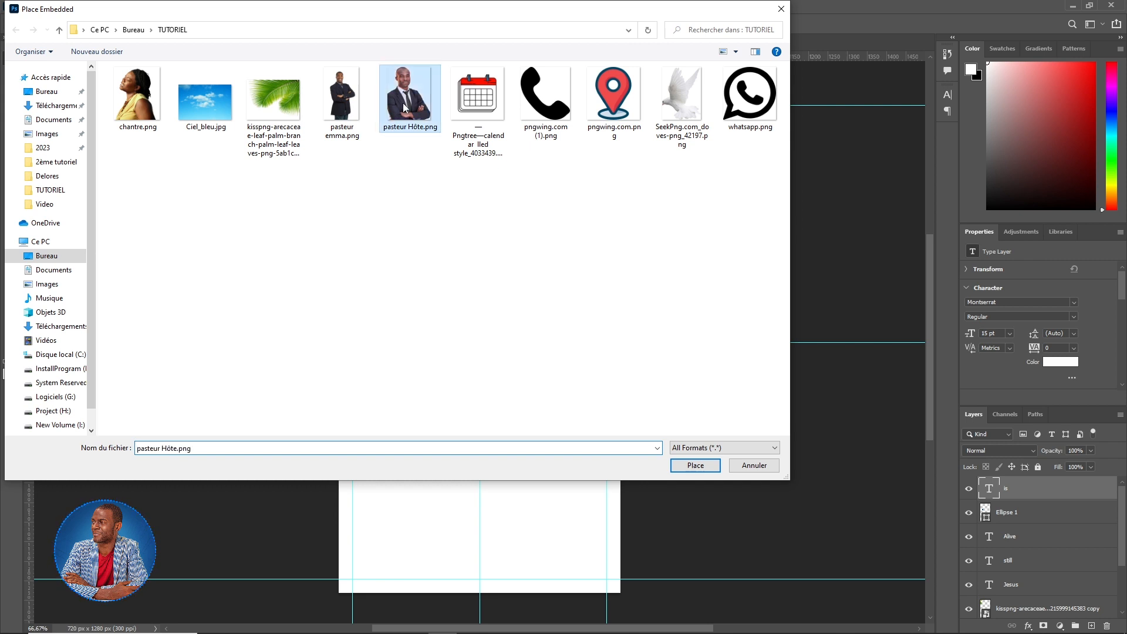
pyautogui.click(698, 467)
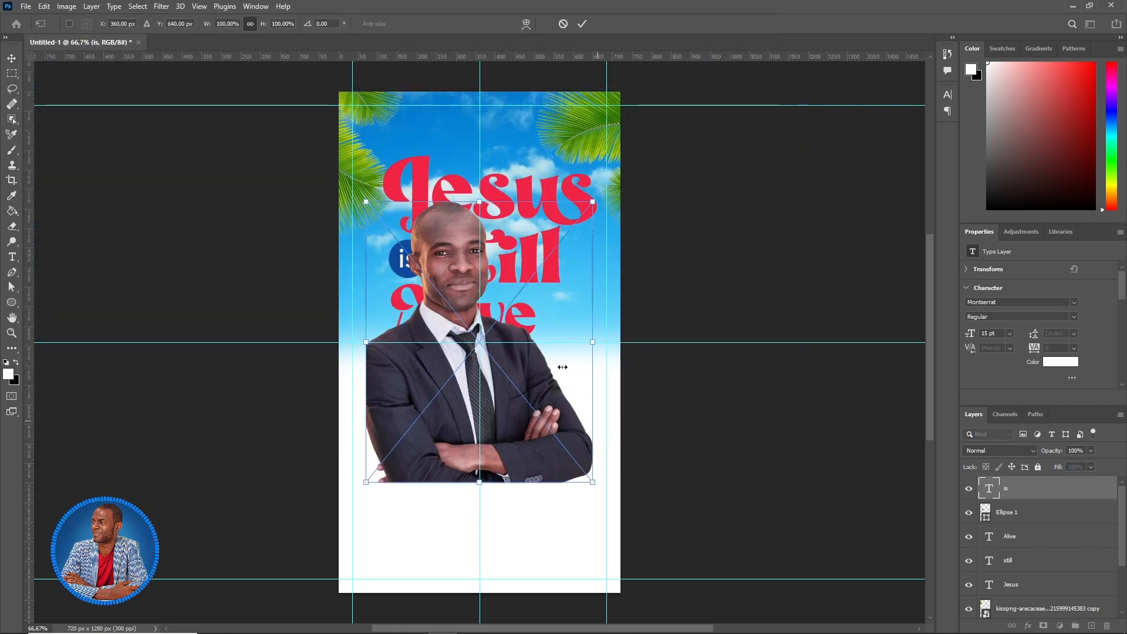
pyautogui.moveTo(540, 373); pyautogui.dragTo(461, 503)
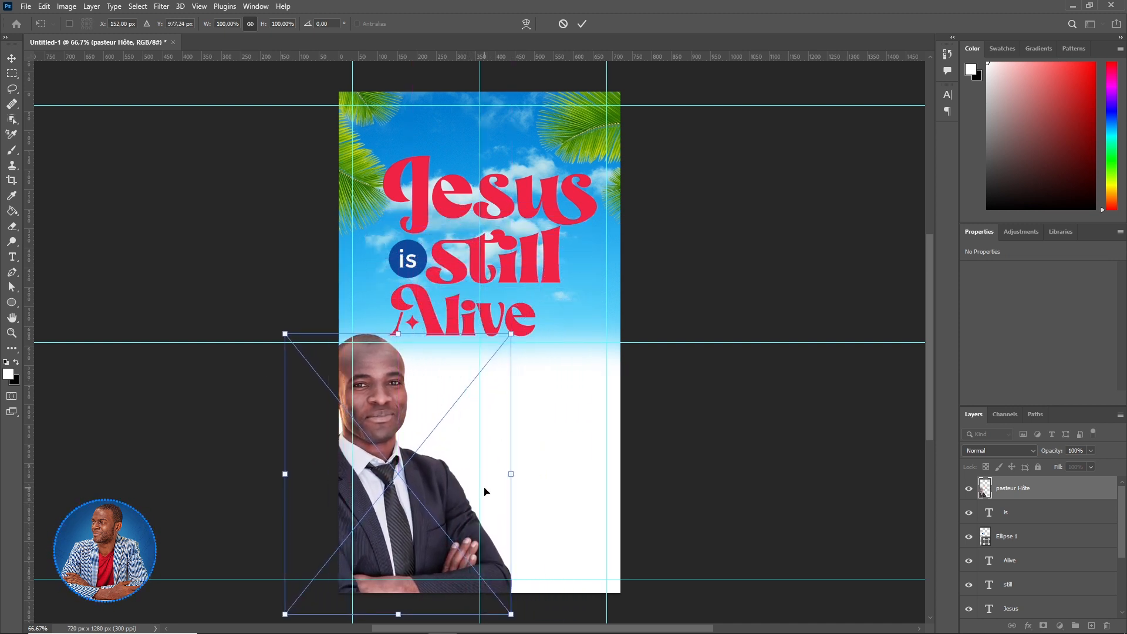
pyautogui.click(580, 26)
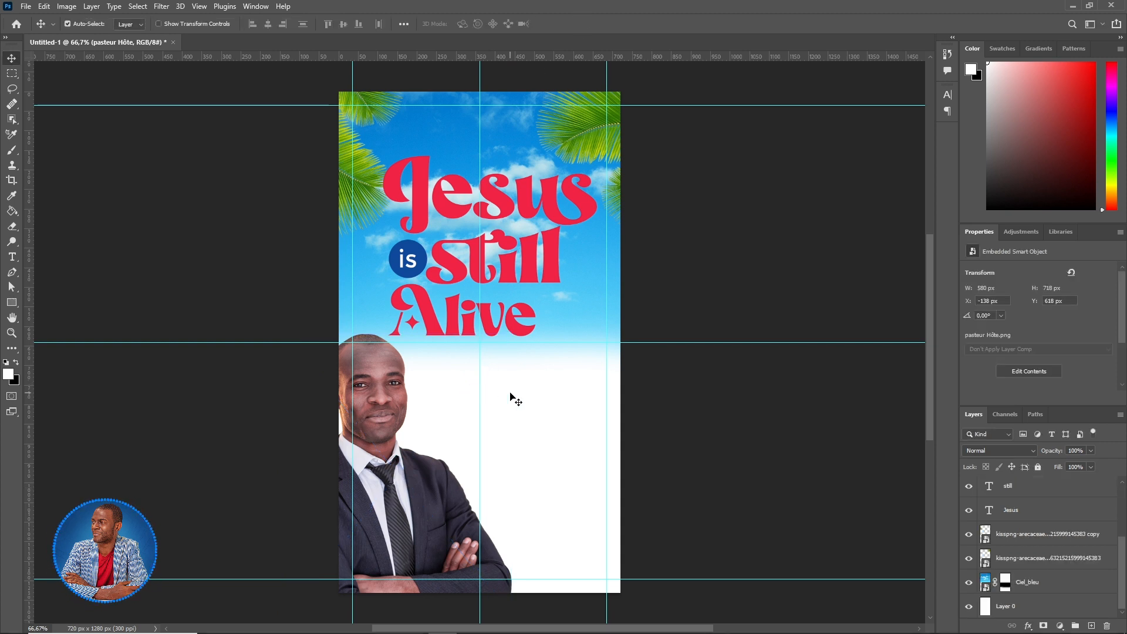
# - Create a blue rectangle 150 px wide and 270 px tall with the Rectangle tool
pyautogui.click(12, 304)
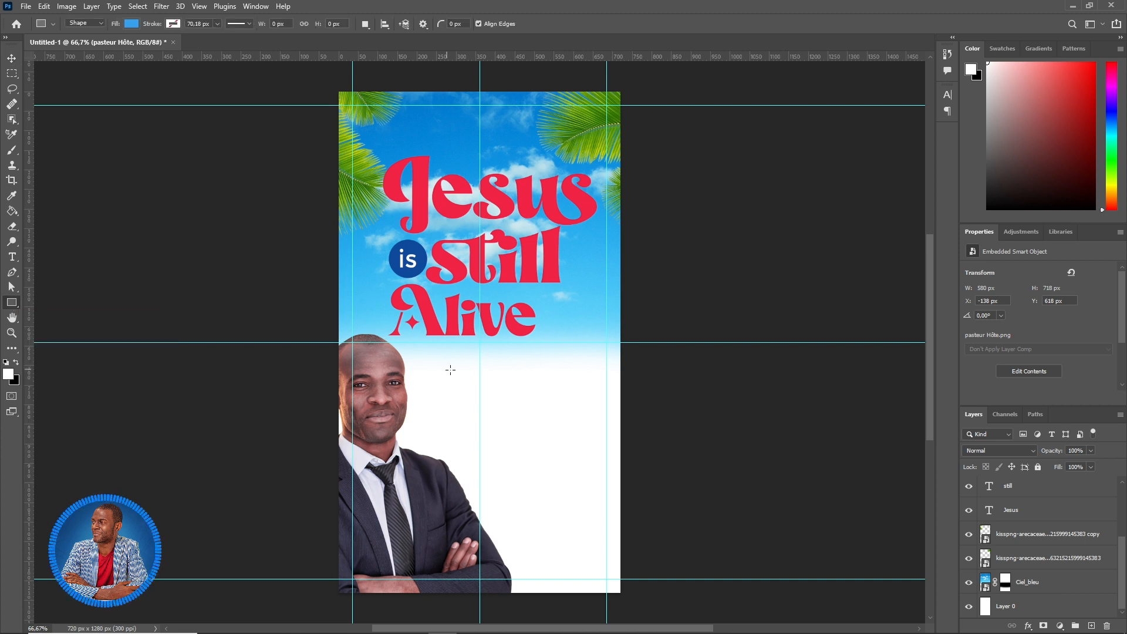
pyautogui.click(490, 281)
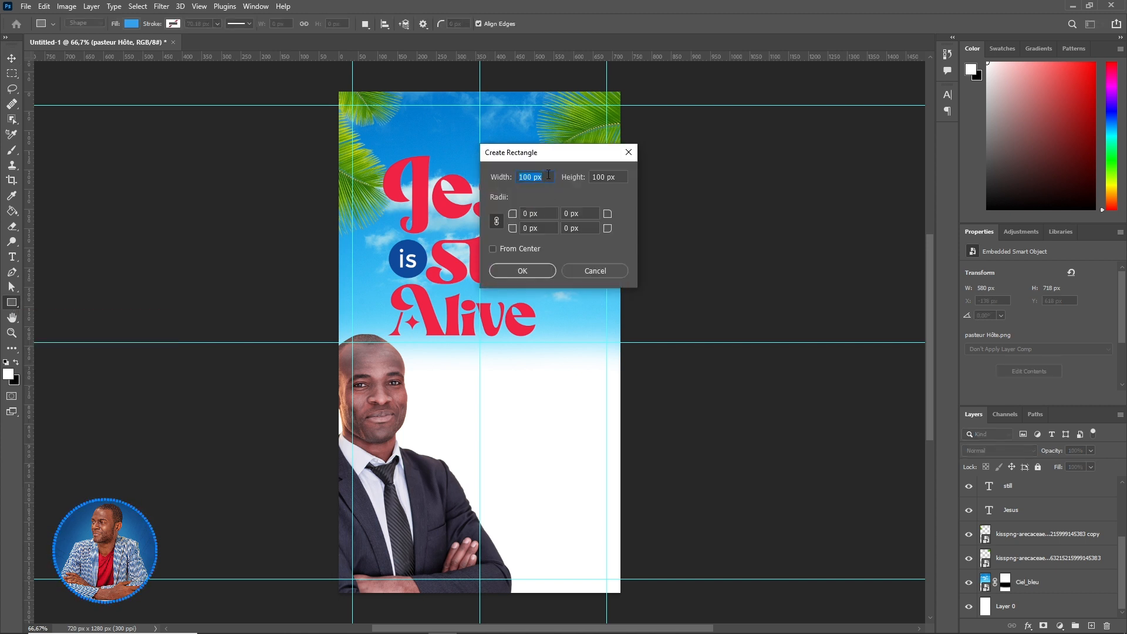
pyautogui.write('150')
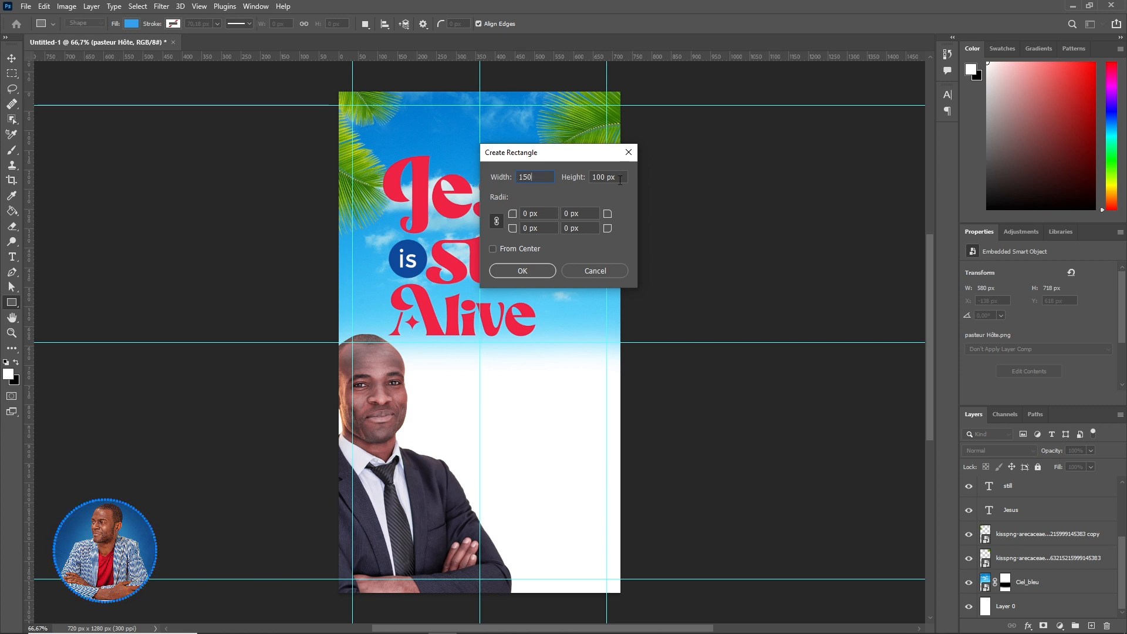
pyautogui.click(618, 177)
pyautogui.write('270')
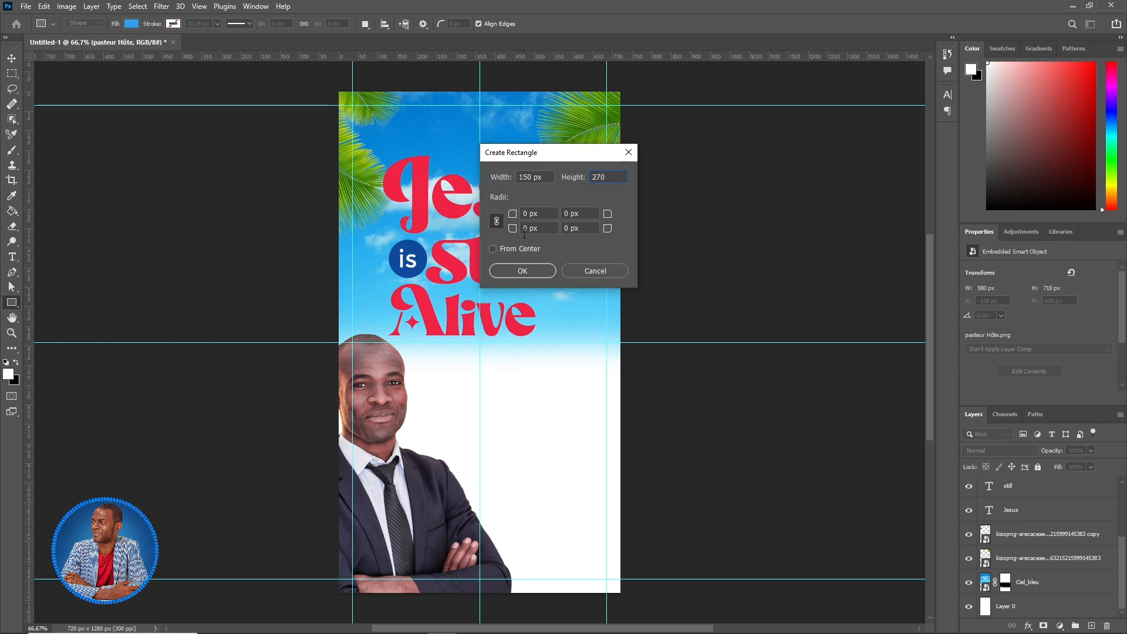
pyautogui.click(522, 270)
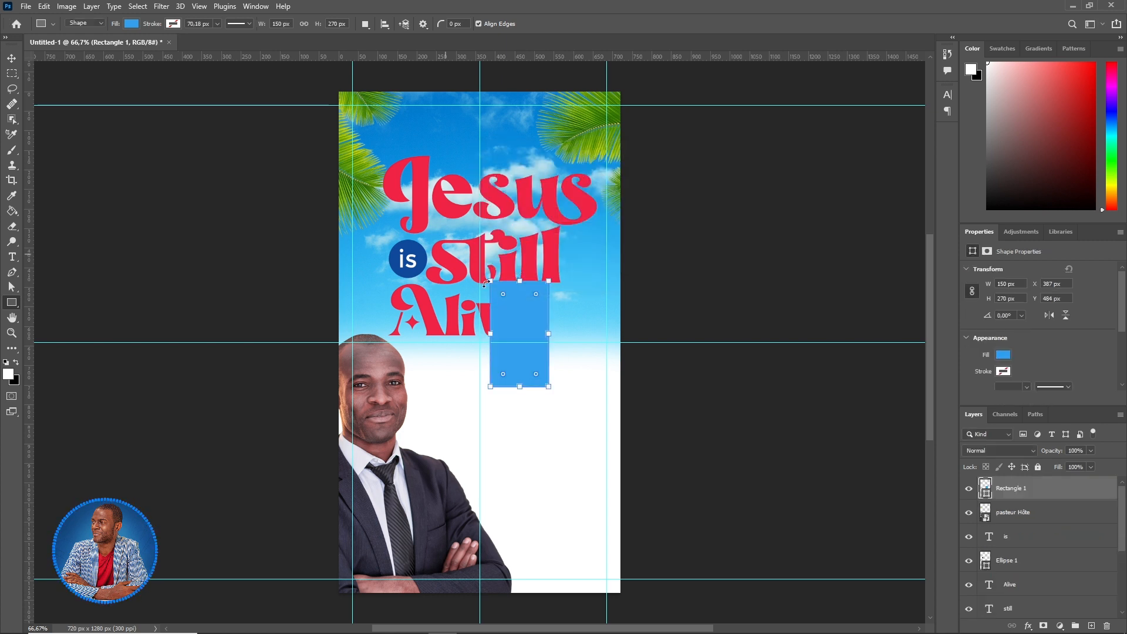
# - Move the rectangle beside the pastor's face, just below the title
pyautogui.click(12, 58)
pyautogui.moveTo(516, 311); pyautogui.dragTo(445, 373)
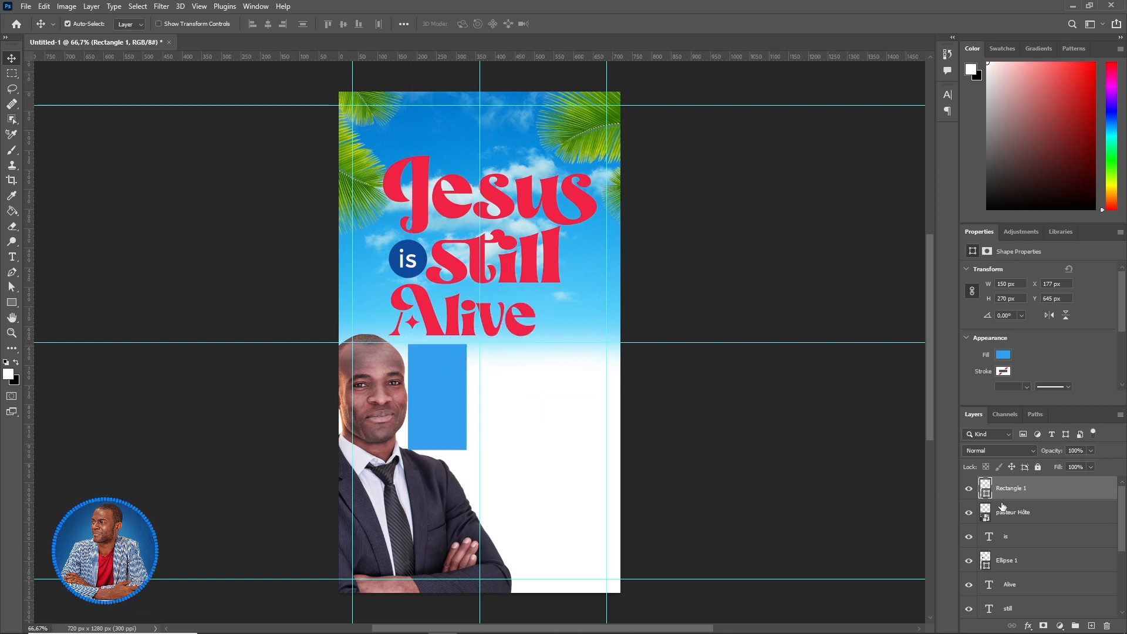
pyautogui.click(1052, 515)
pyautogui.click(1059, 495)
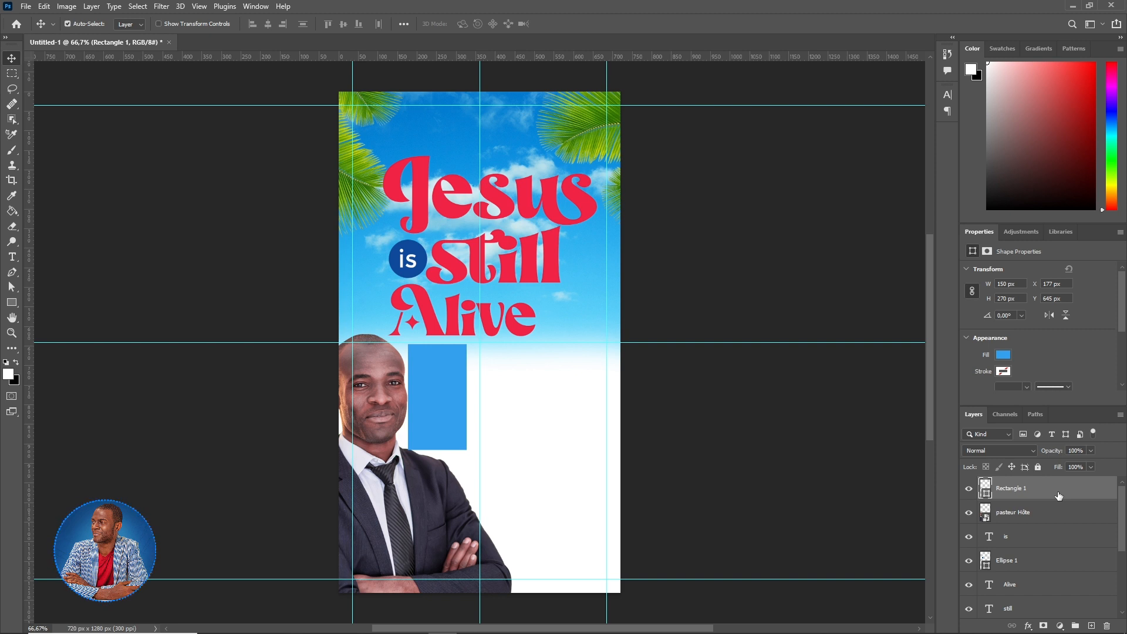
# - Duplicate the blue rectangle twice with Ctrl+J and nudge the copies into an evenly spaced row
pyautogui.hotkey('ctrl', 'j')
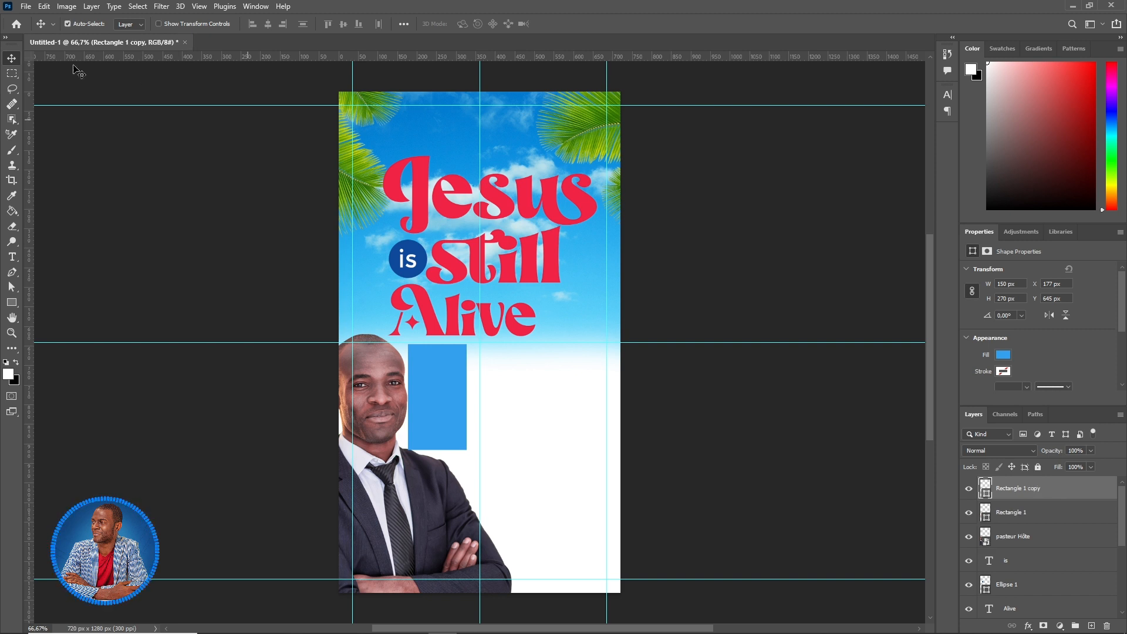
pyautogui.moveTo(442, 382); pyautogui.dragTo(510, 377)
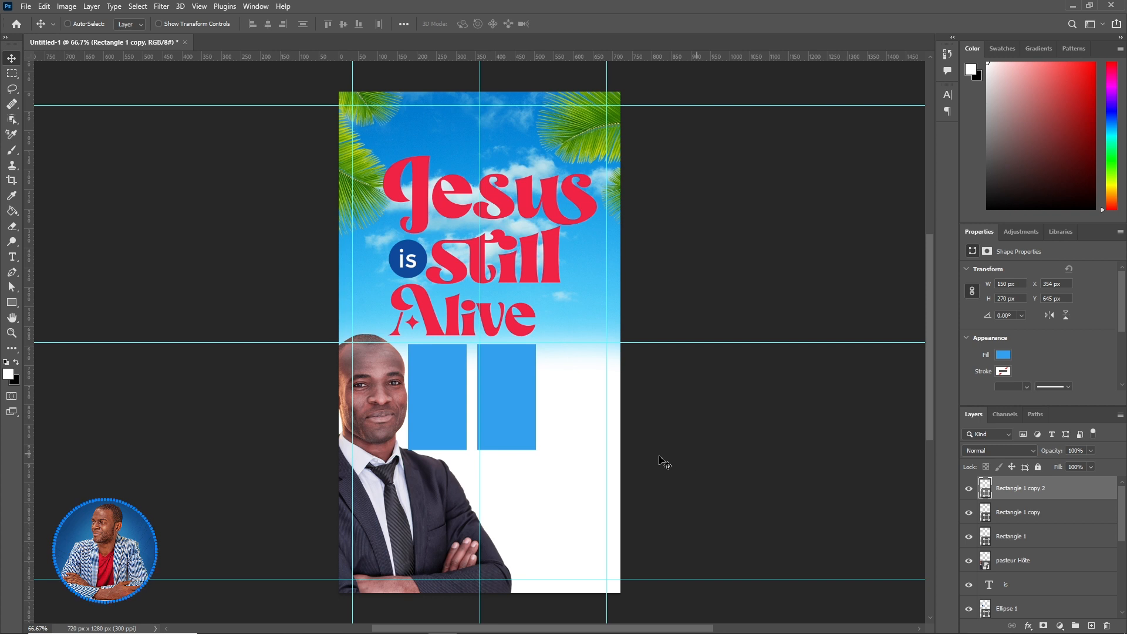
pyautogui.moveTo(518, 391); pyautogui.dragTo(580, 399)
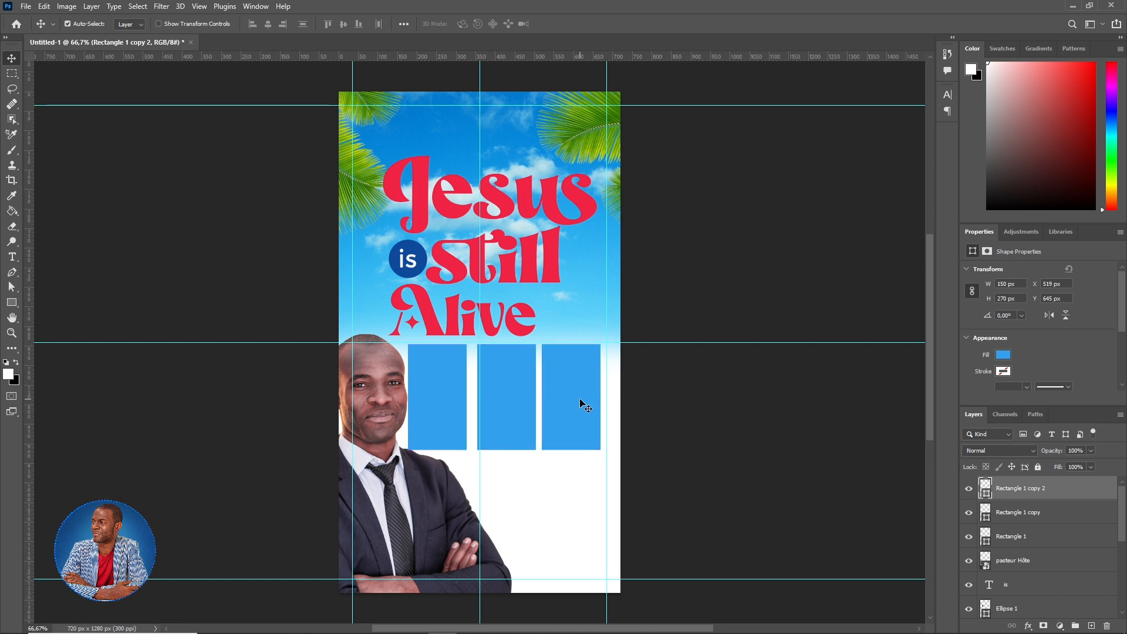
pyautogui.click(505, 393)
pyautogui.press('Left')
pyautogui.press('Left')
pyautogui.press('Left')
pyautogui.press('Left')
pyautogui.press('Left')
pyautogui.press('Left')
pyautogui.press('Left')
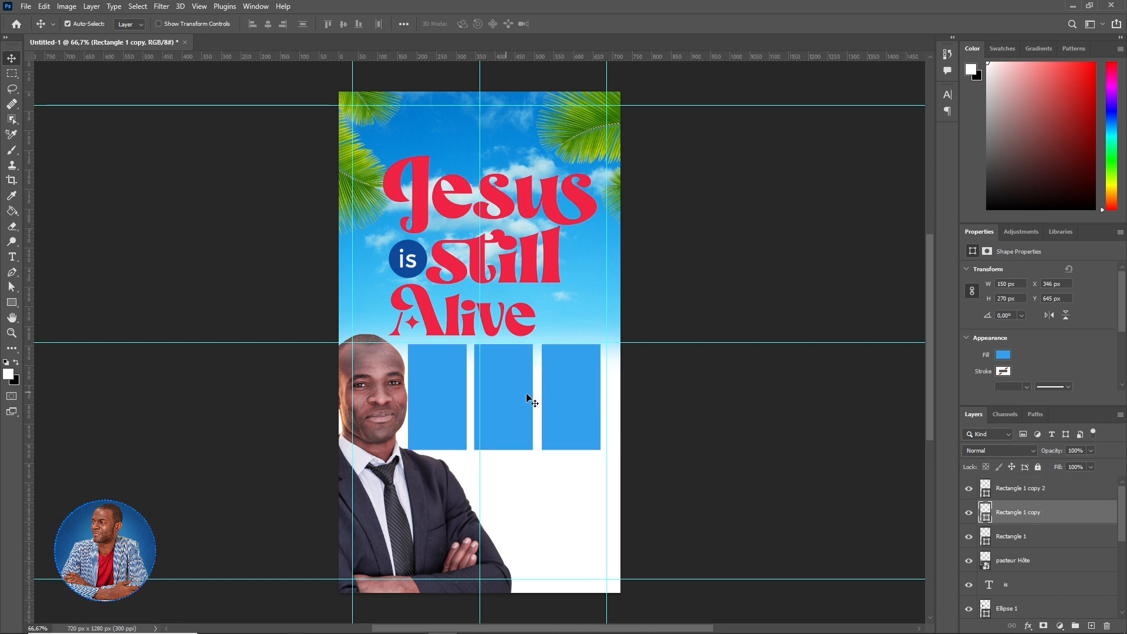
pyautogui.click(579, 400)
pyautogui.press('Left')
pyautogui.press('Left')
pyautogui.press('Left')
pyautogui.press('Left')
pyautogui.press('Left')
pyautogui.press('Left')
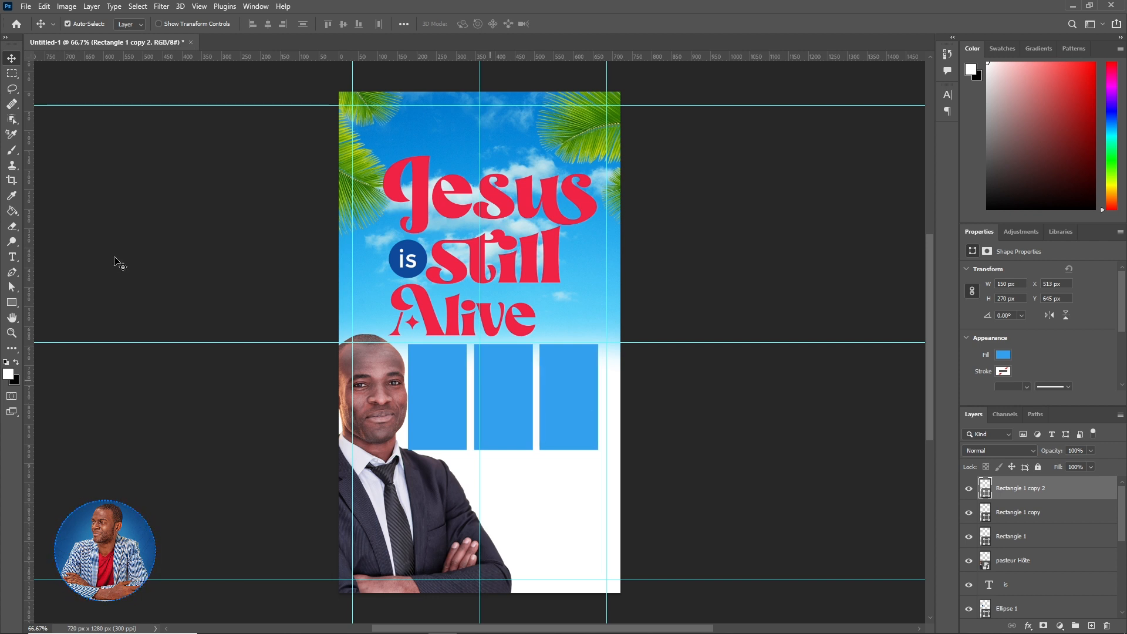
pyautogui.rightClick(13, 305)
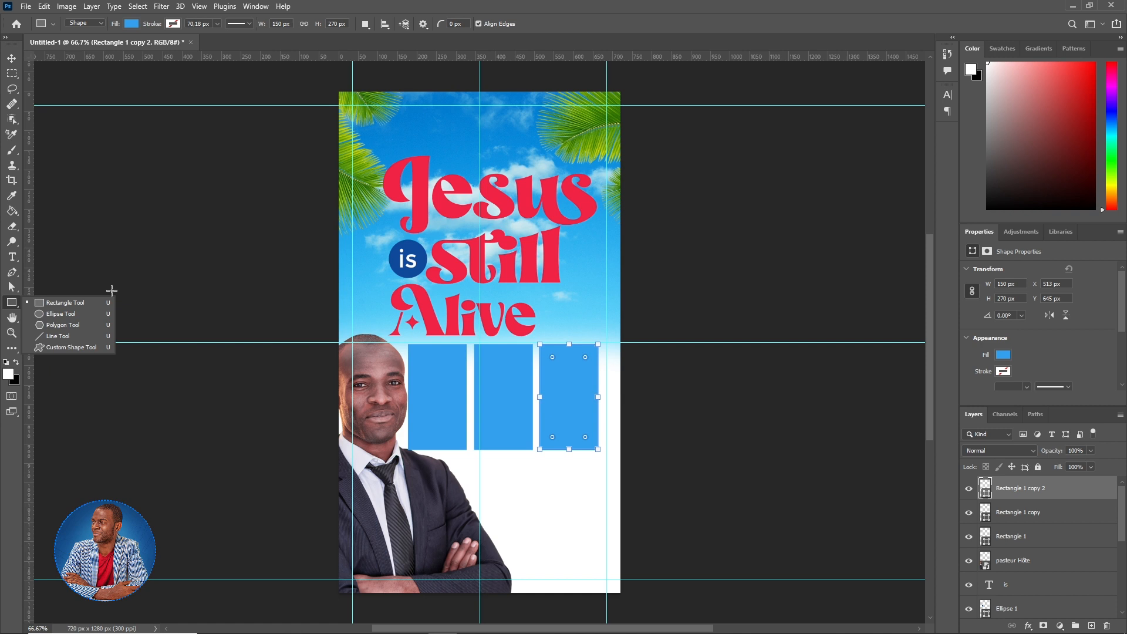
# - Draw a small red-filled rectangle just below the middle blue box
pyautogui.click(82, 309)
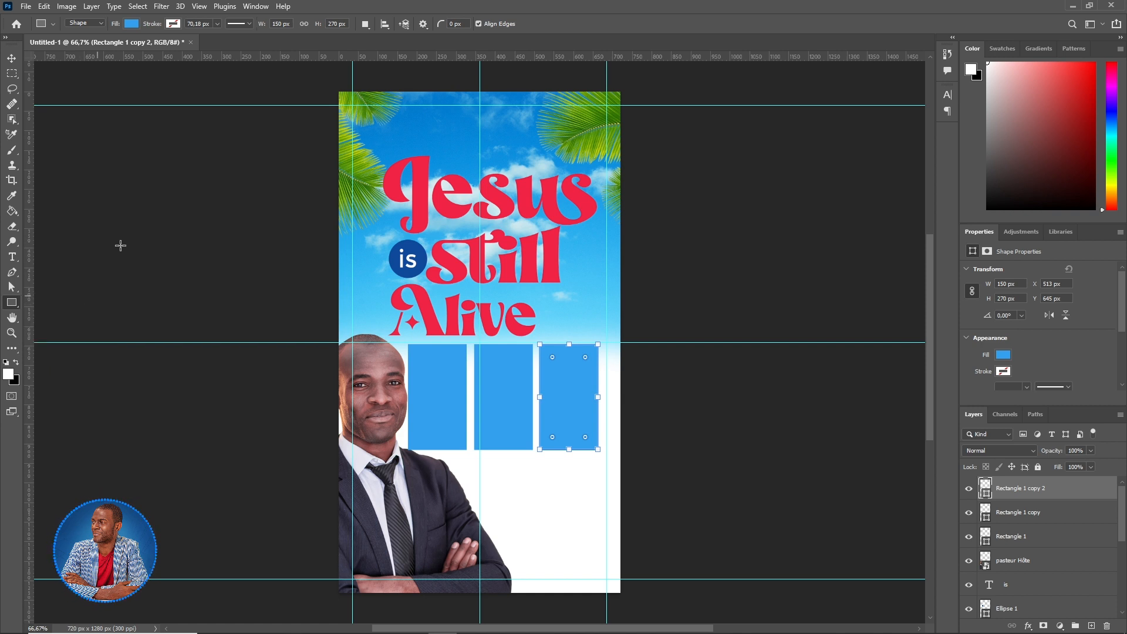
pyautogui.moveTo(473, 458); pyautogui.dragTo(533, 481)
pyautogui.click(133, 24)
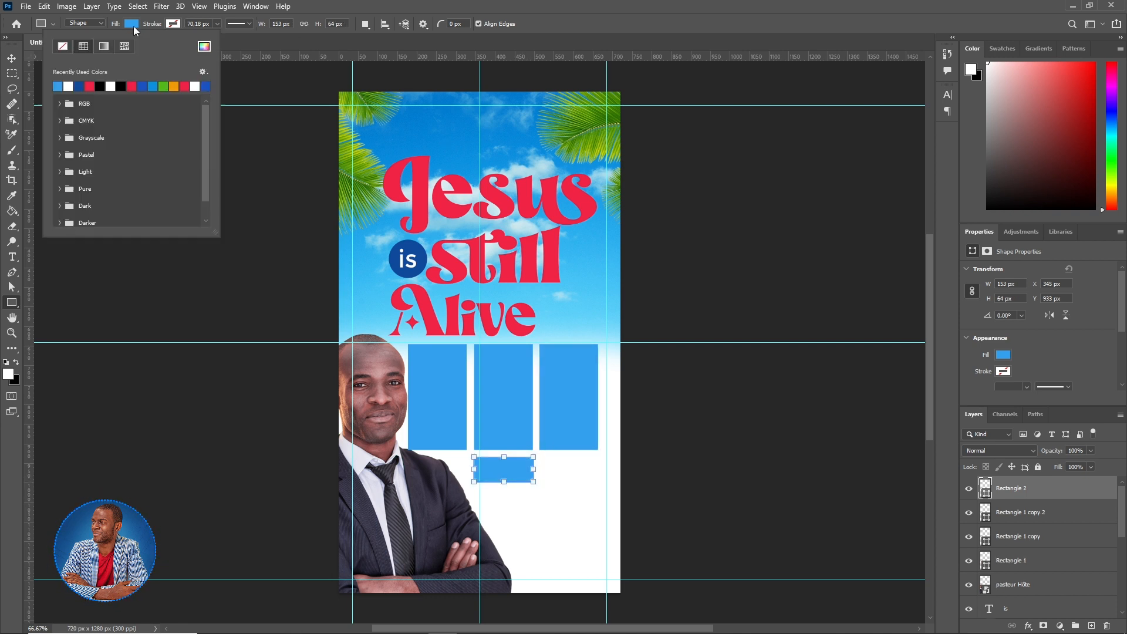
pyautogui.click(132, 86)
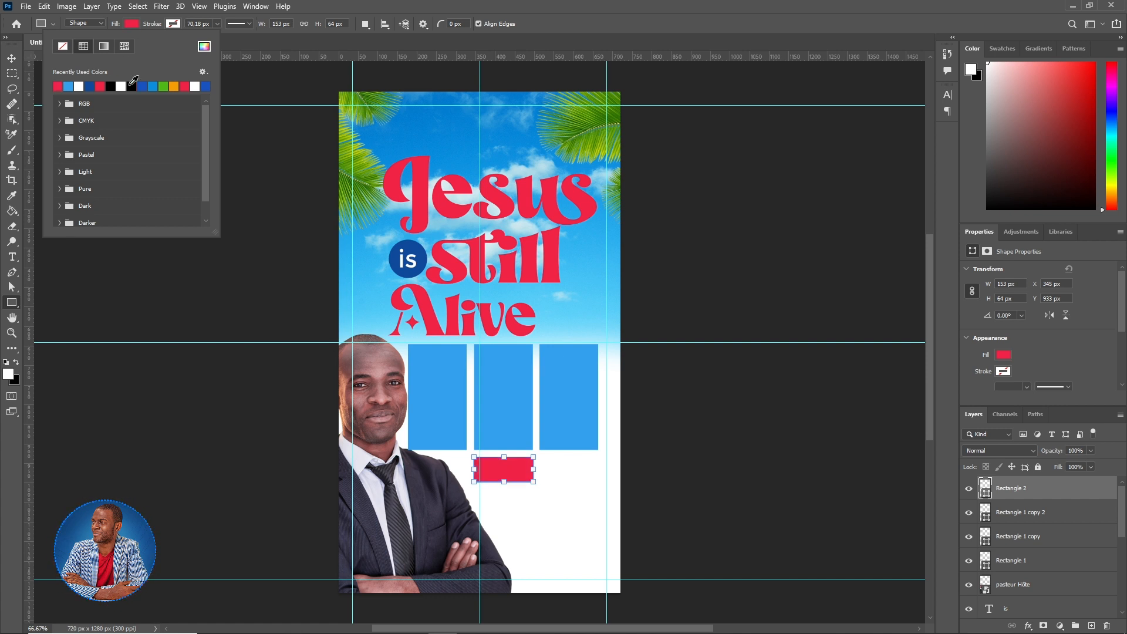
pyautogui.click(558, 12)
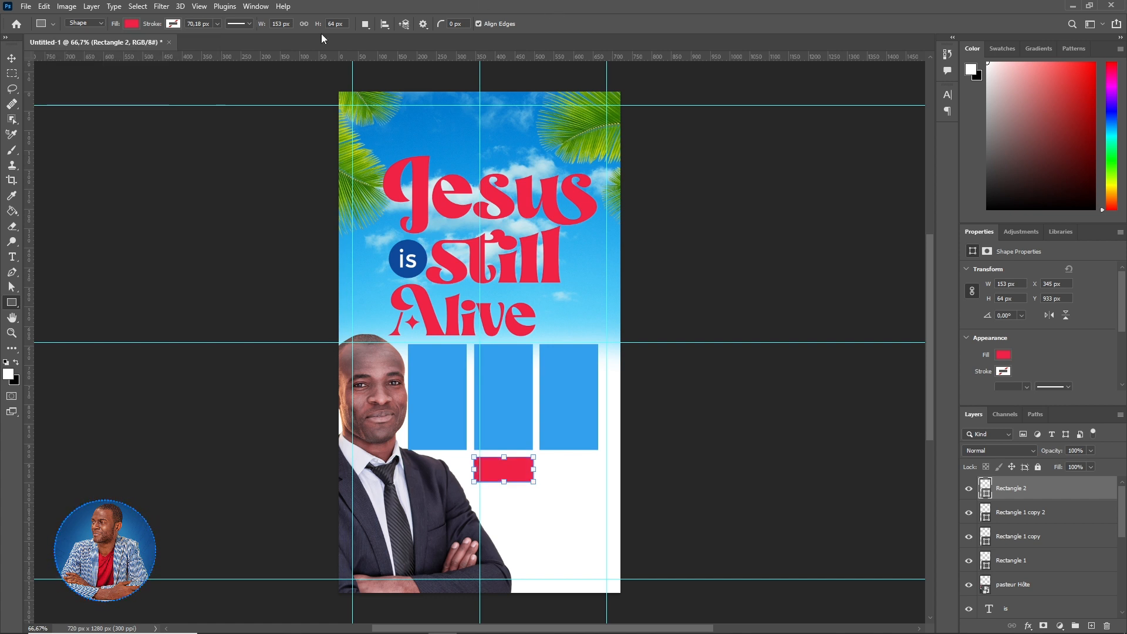
# - Duplicate the red bar under the right blue box and nudge both bars up to meet the boxes
pyautogui.click(11, 59)
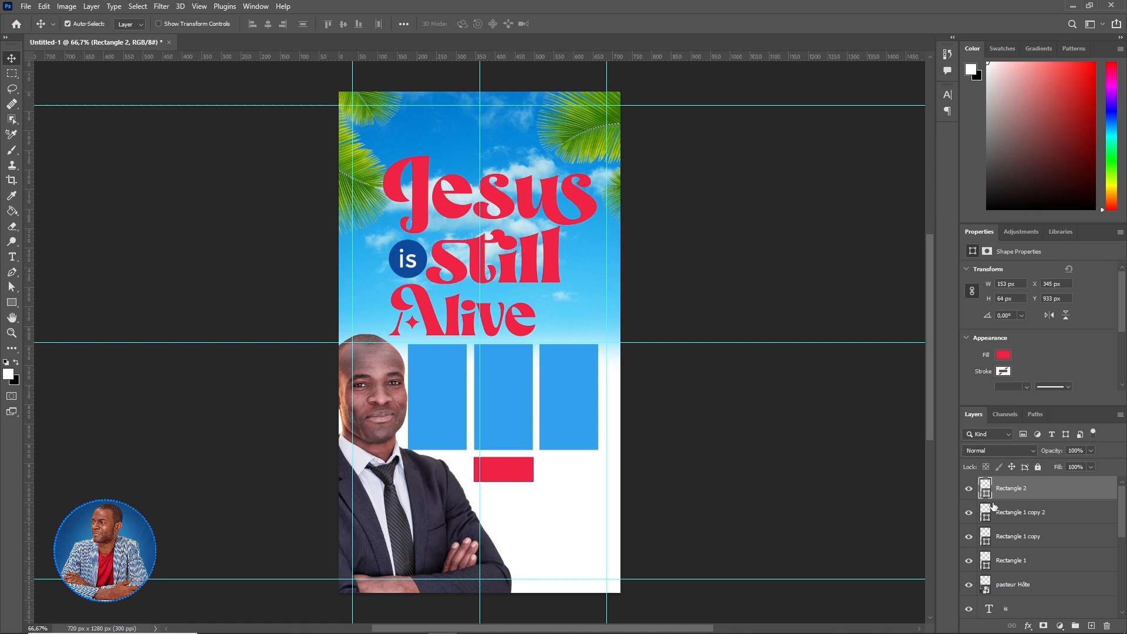
pyautogui.hotkey('ctrl', 'j')
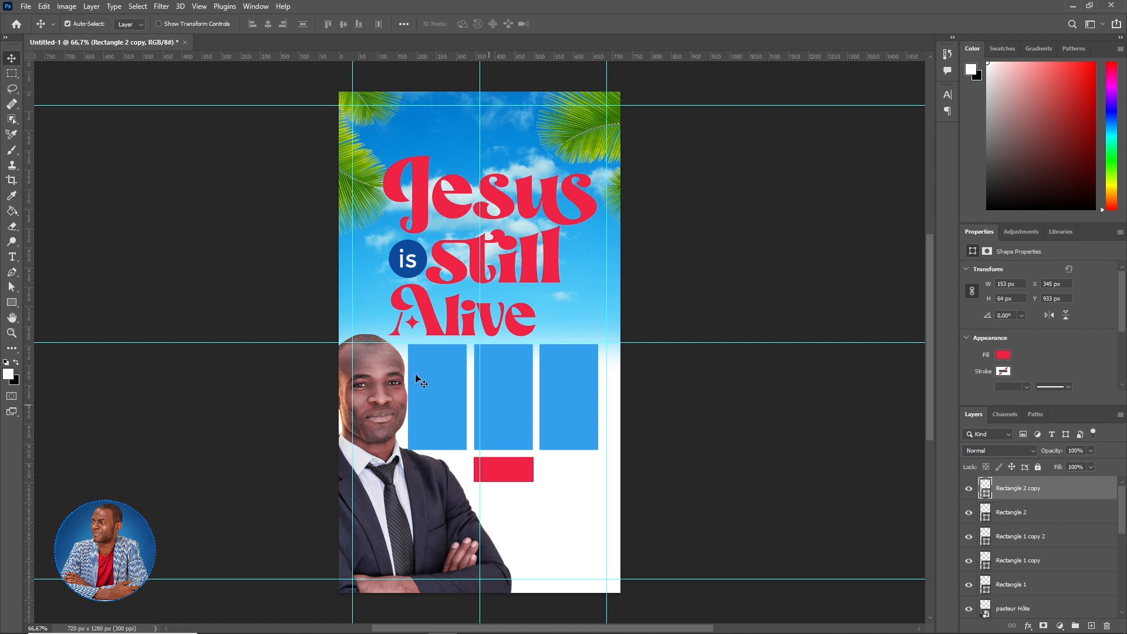
pyautogui.moveTo(517, 476); pyautogui.dragTo(581, 480)
pyautogui.keyDown('shift'); pyautogui.click(517, 475); pyautogui.keyUp('shift')
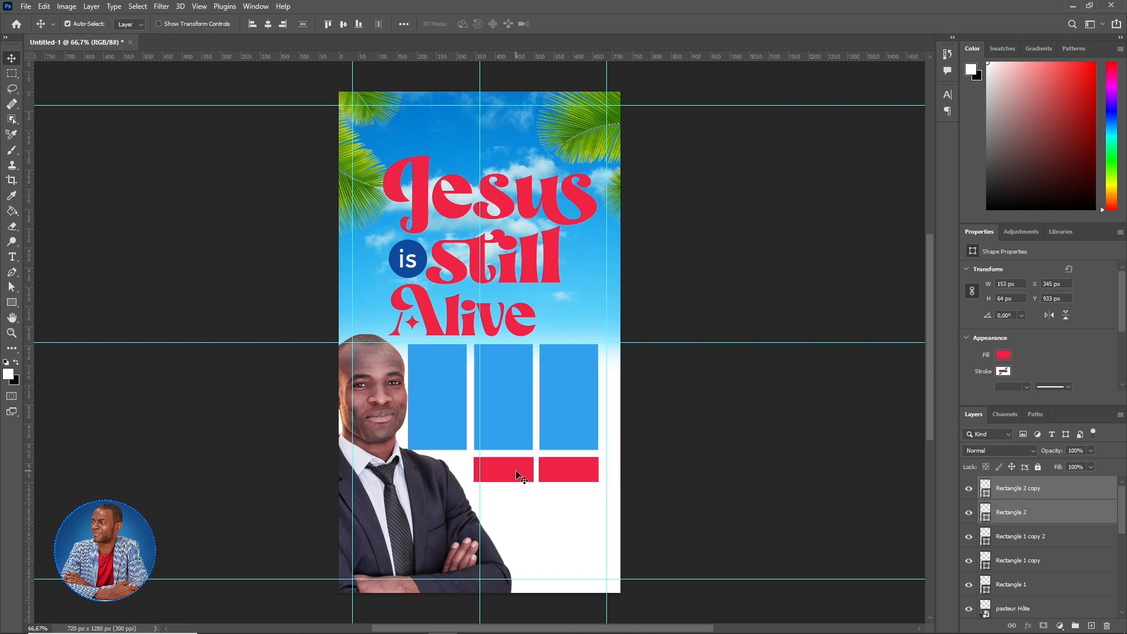
pyautogui.hotkey('shift', 'Up')
pyautogui.press('Up')
pyautogui.press('Up')
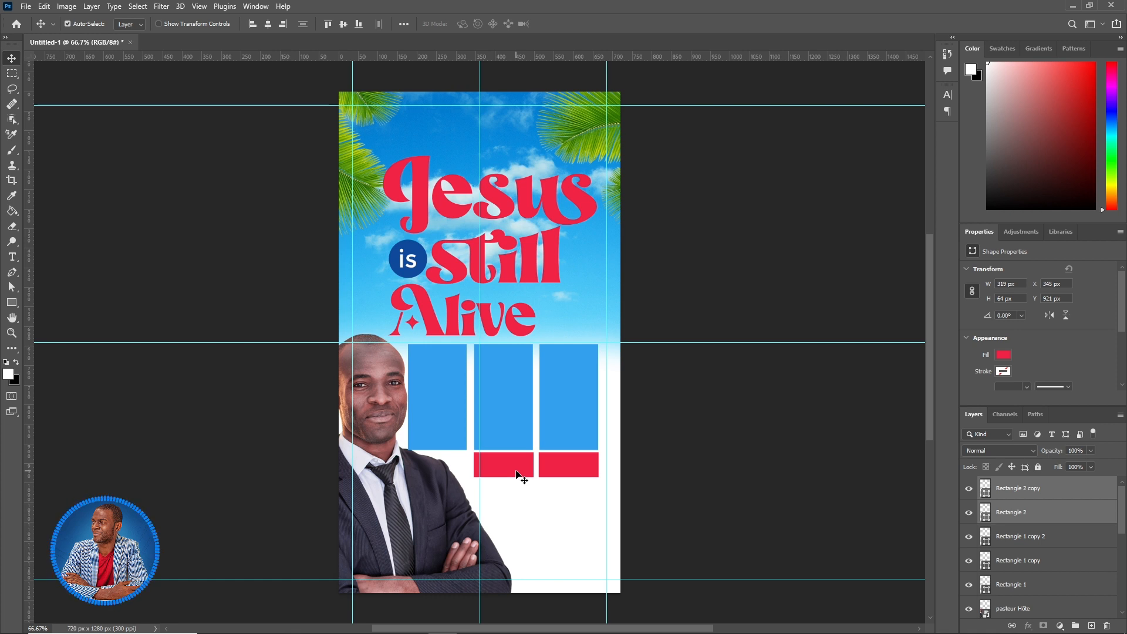
pyautogui.click(520, 412)
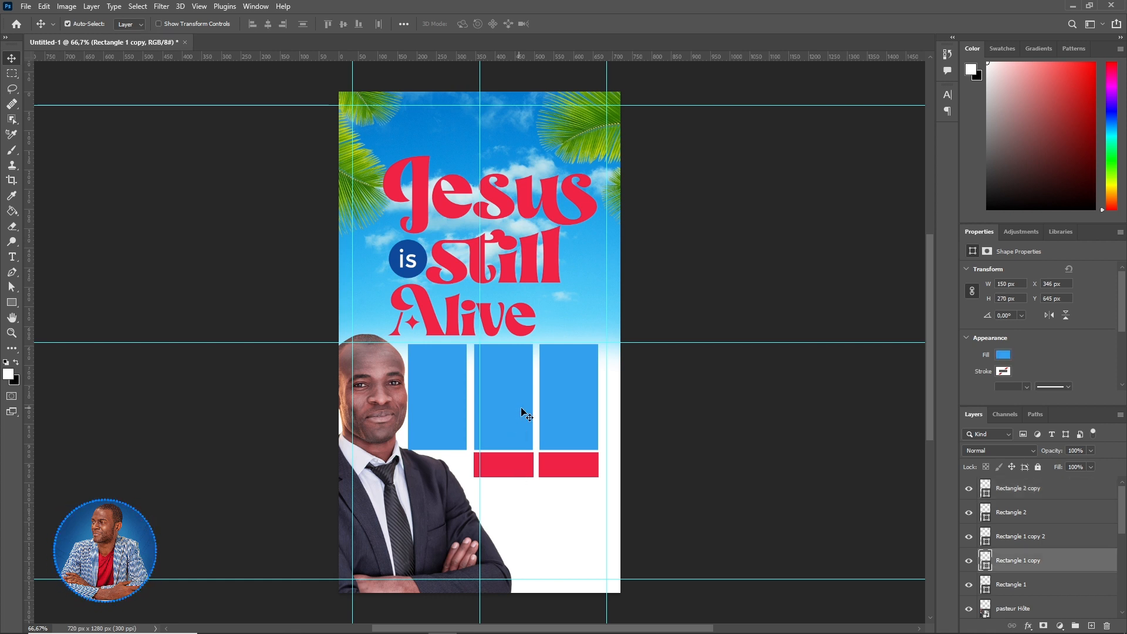
pyautogui.click(552, 416)
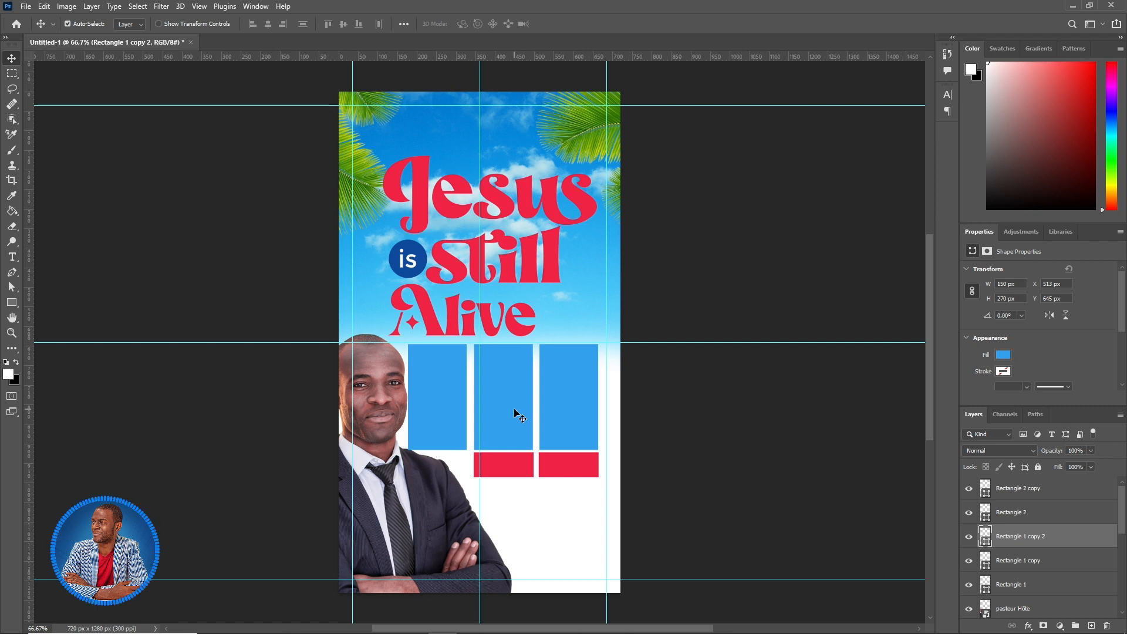
pyautogui.click(522, 413)
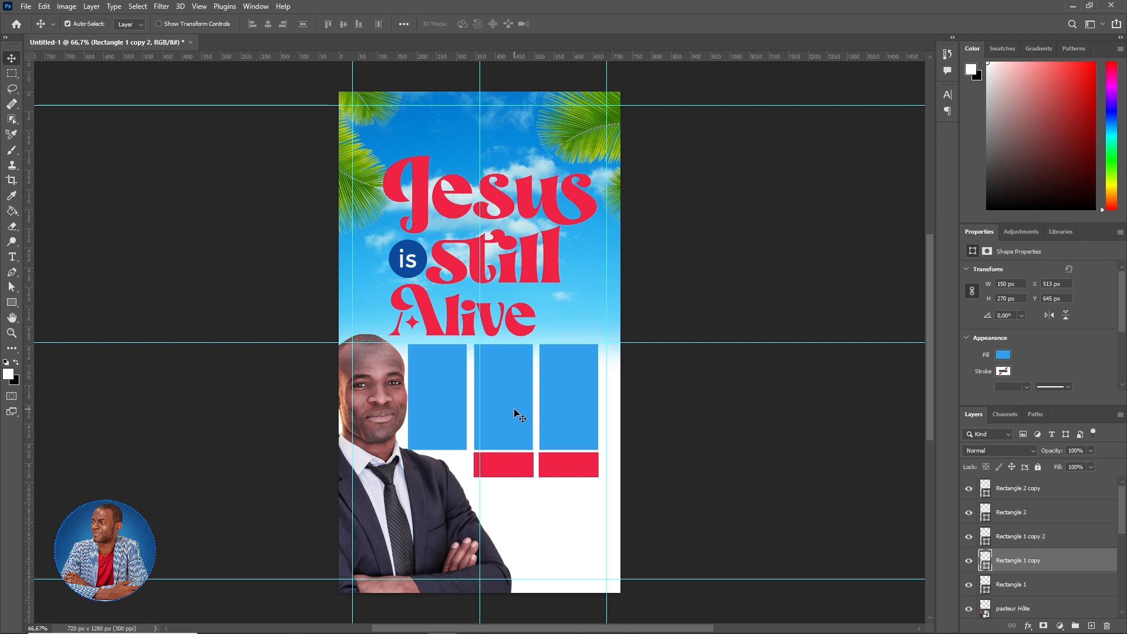
pyautogui.click(12, 303)
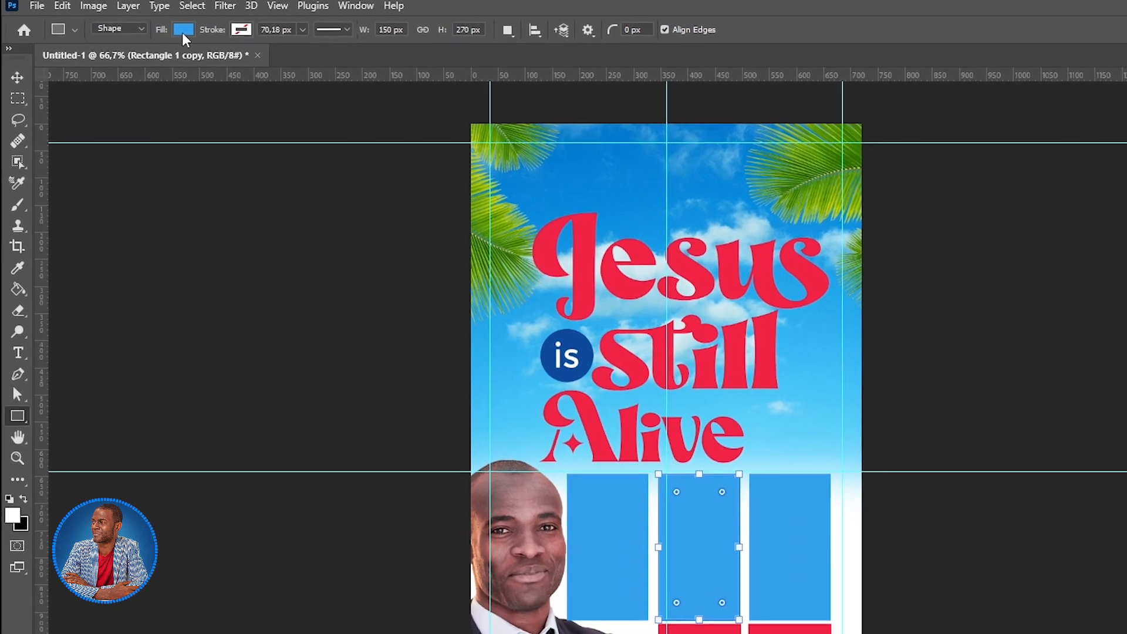
# - Set the middle rectangle's fill to a reversed radial gradient with outer stop colour f59d03
pyautogui.click(175, 29)
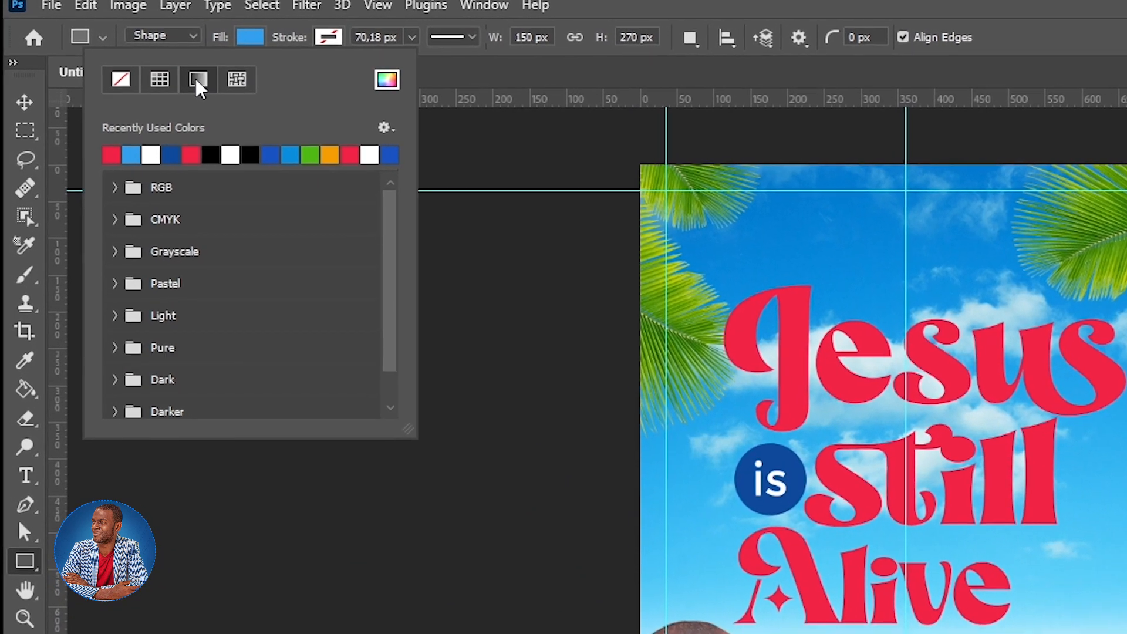
pyautogui.click(191, 77)
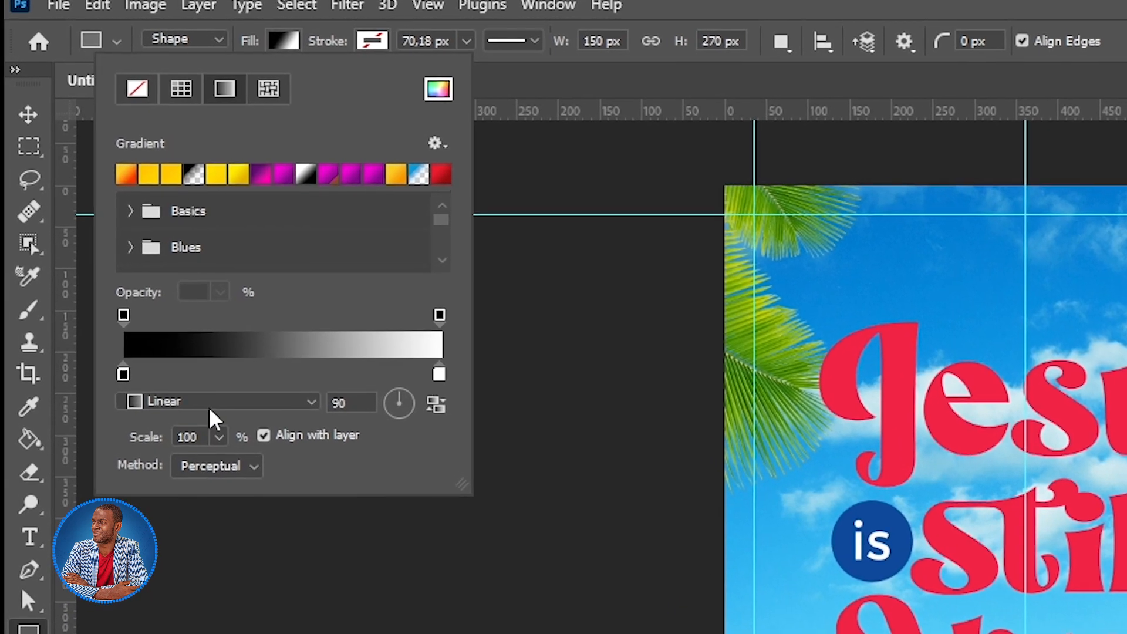
pyautogui.click(194, 392)
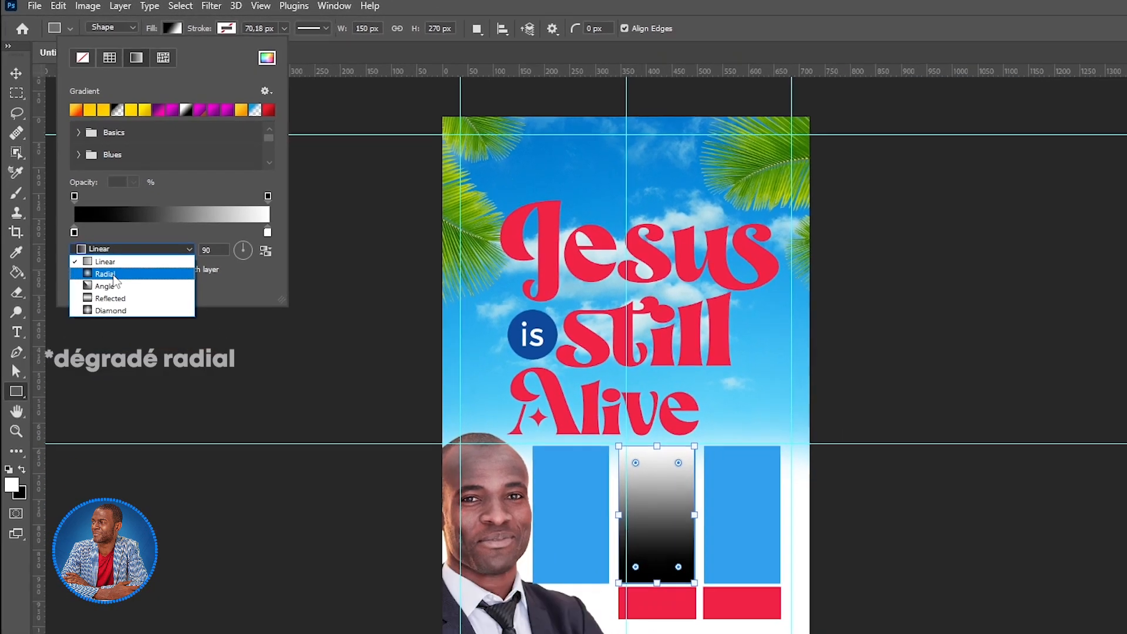
pyautogui.click(177, 450)
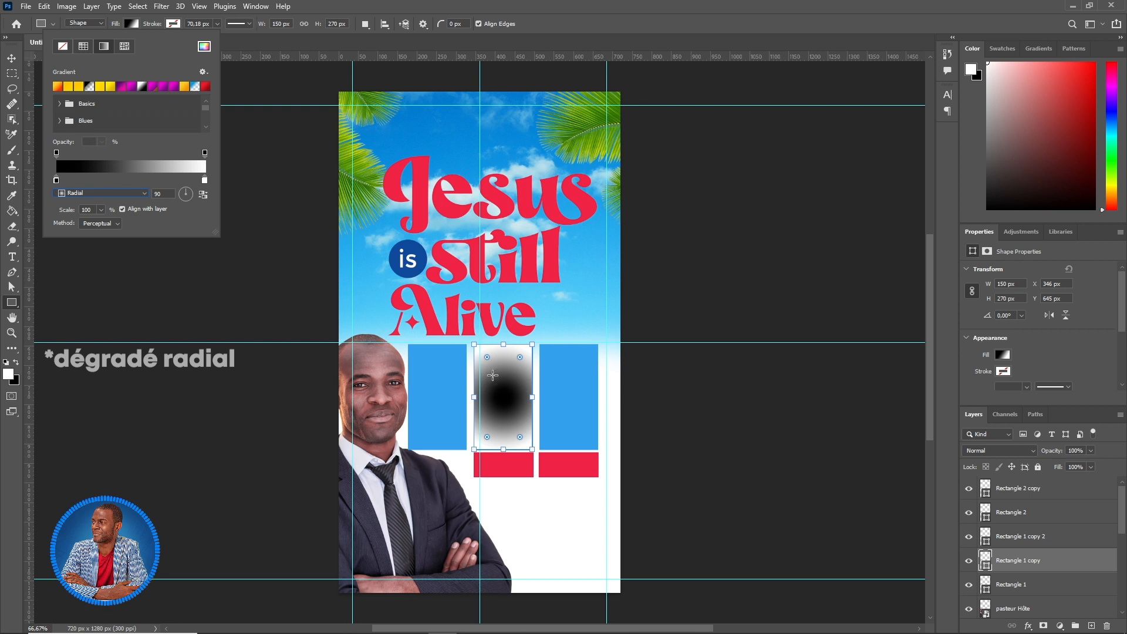
pyautogui.click(203, 197)
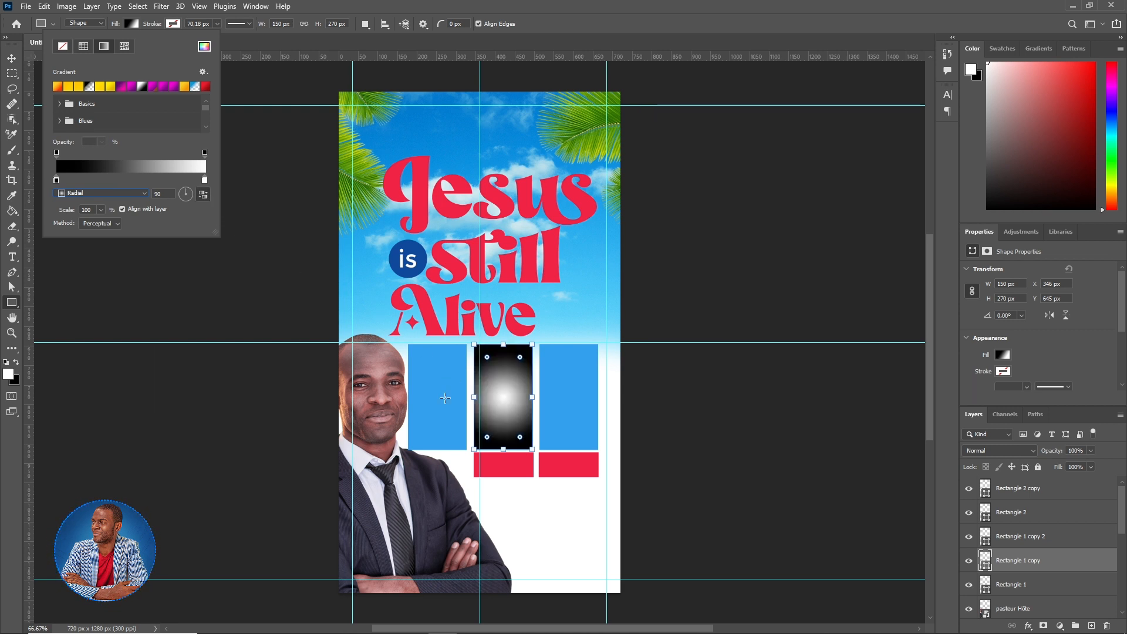
pyautogui.doubleClick(56, 181)
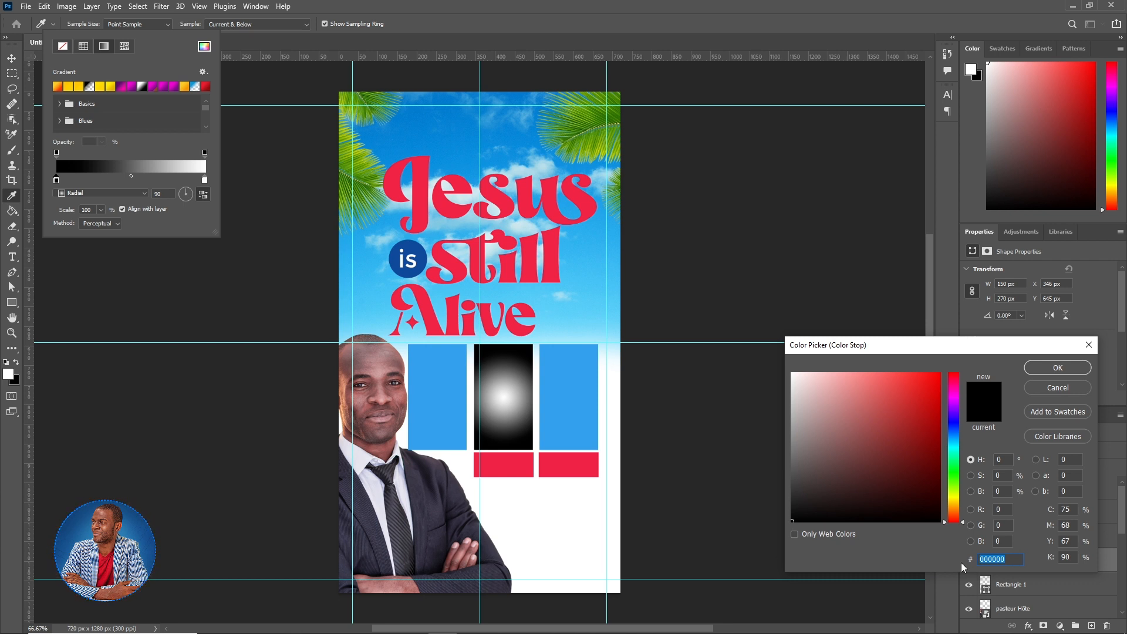
pyautogui.write('f59')
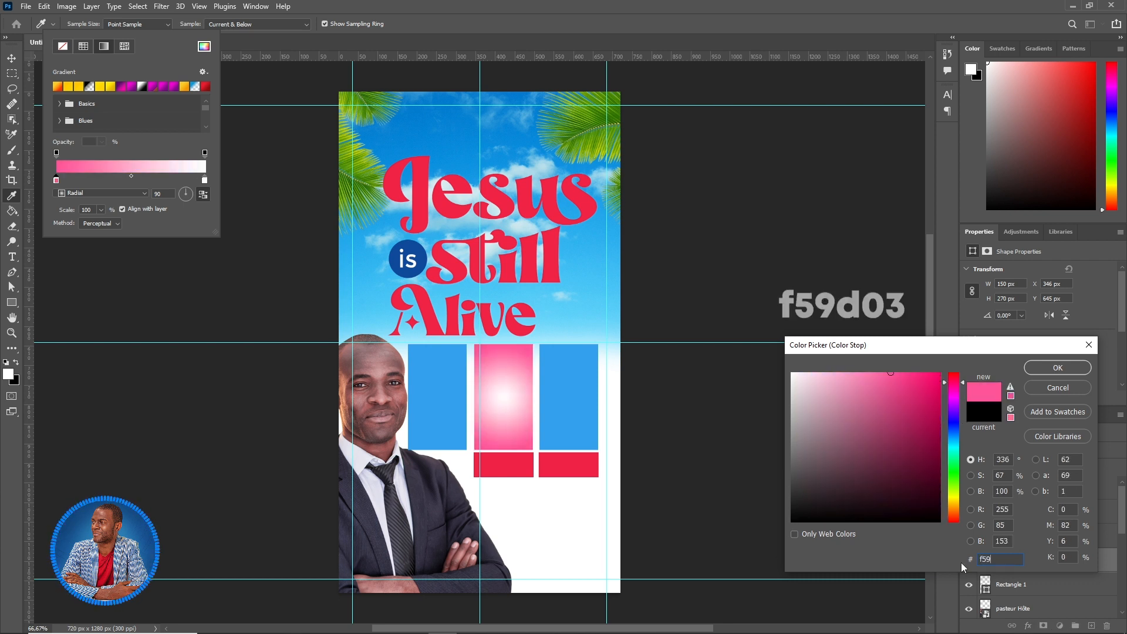
pyautogui.write('d03')
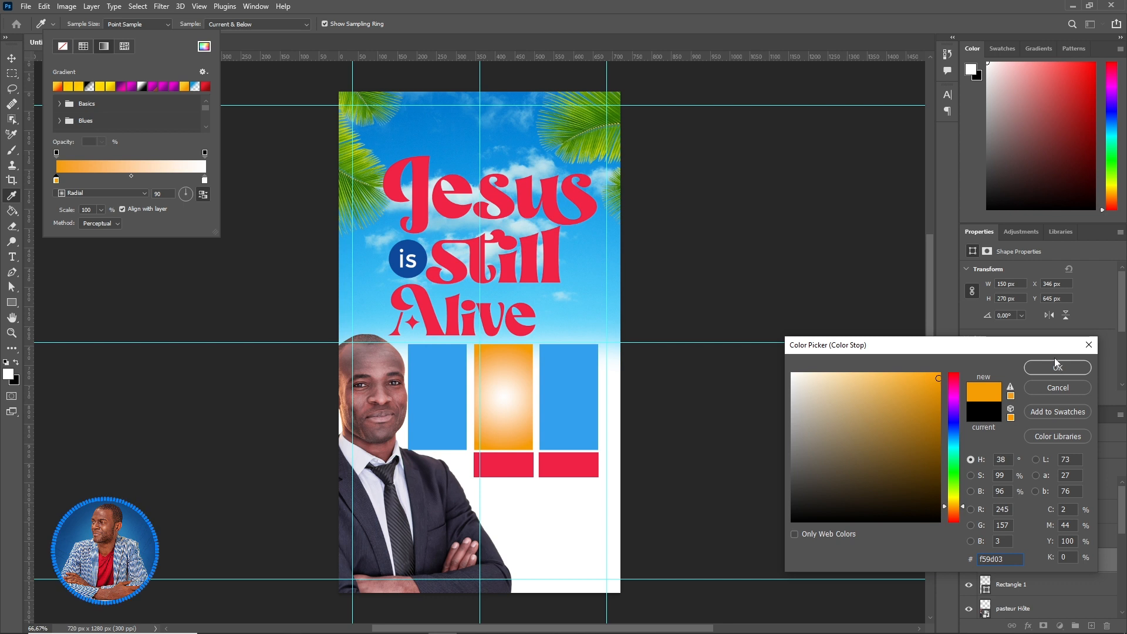
pyautogui.click(1058, 368)
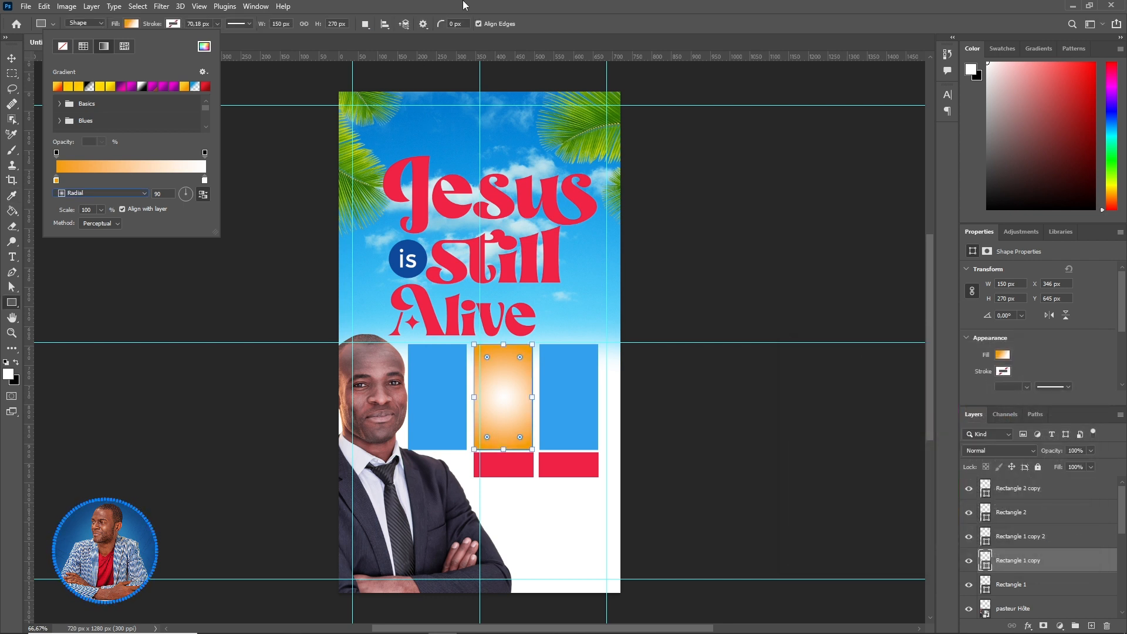
pyautogui.click(555, 23)
pyautogui.click(12, 58)
pyautogui.click(561, 390)
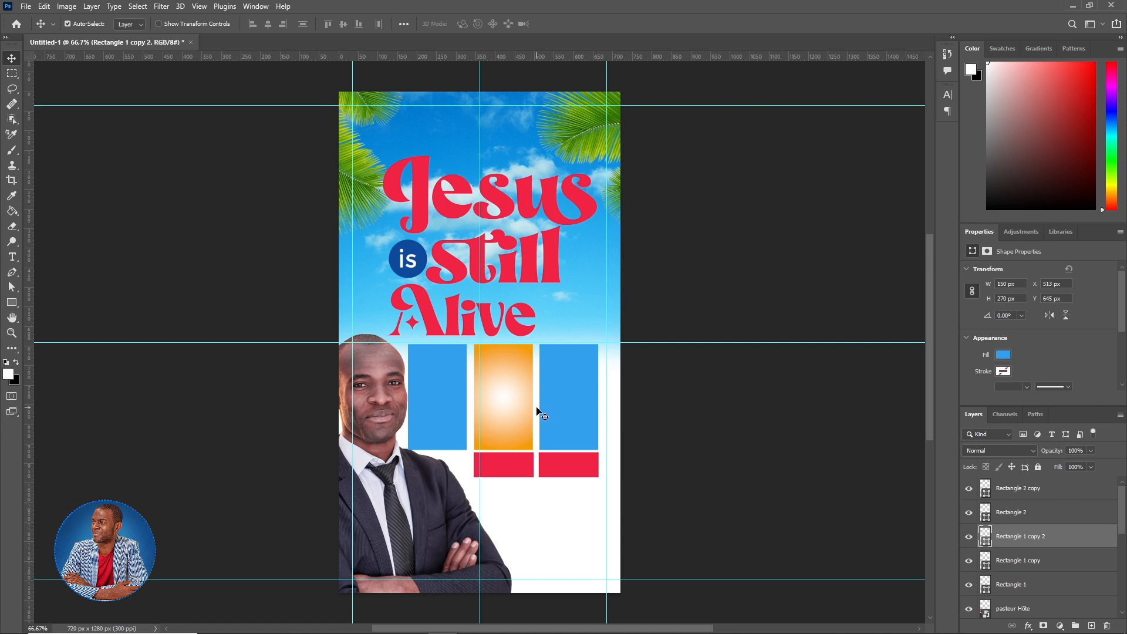
# - Set the right rectangle's fill to a reversed radial gradient with outer stop colour 4eb913
pyautogui.click(11, 303)
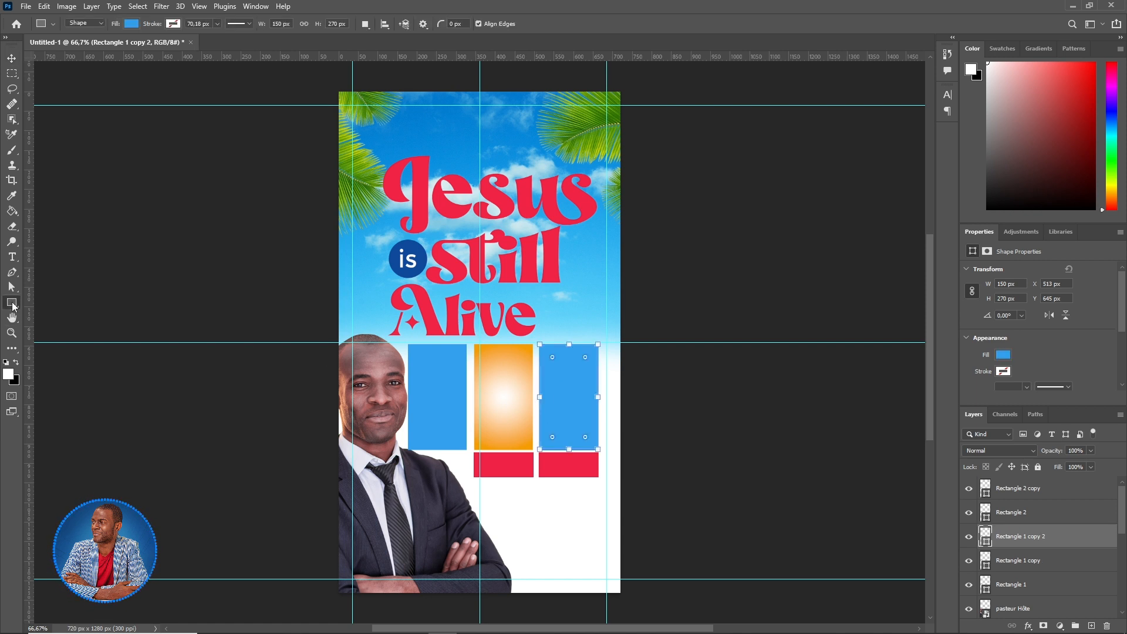
pyautogui.click(132, 24)
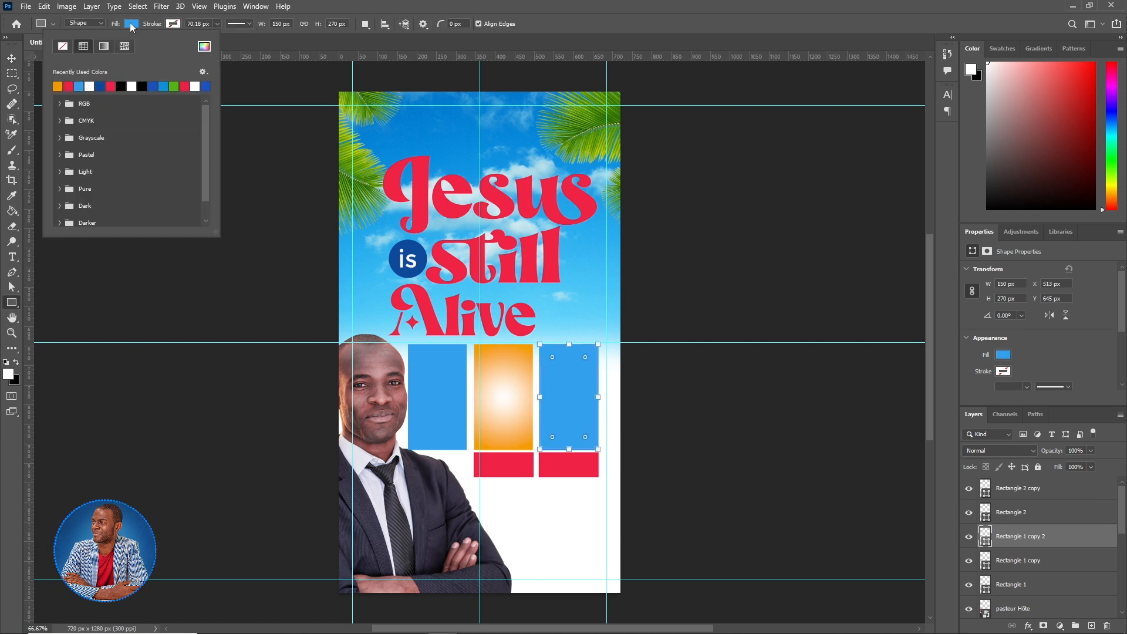
pyautogui.click(104, 46)
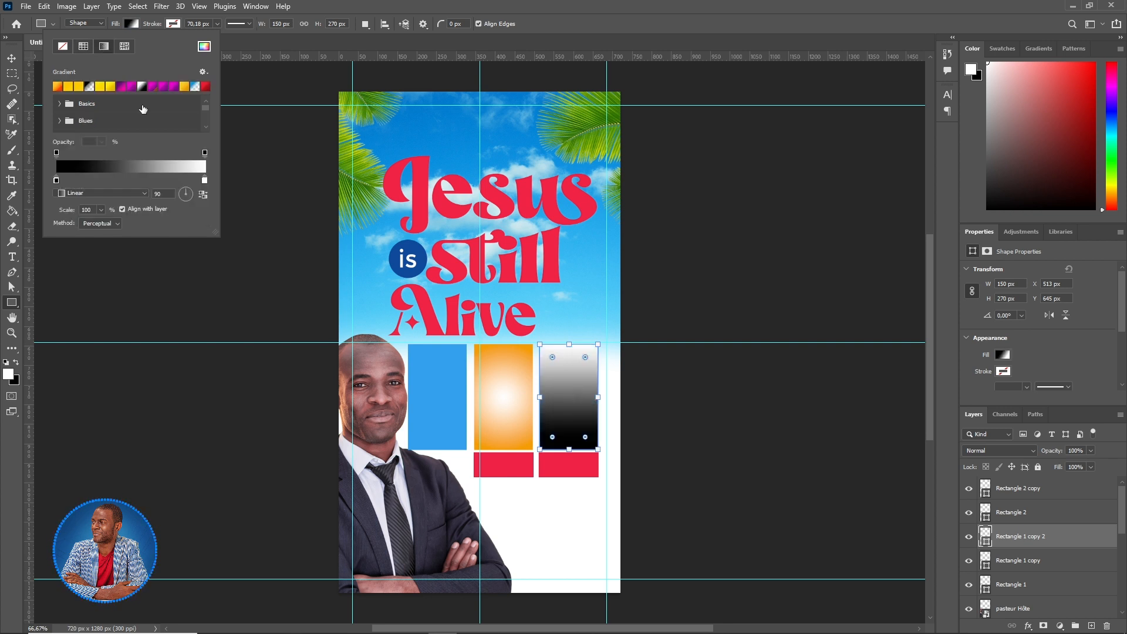
pyautogui.click(78, 192)
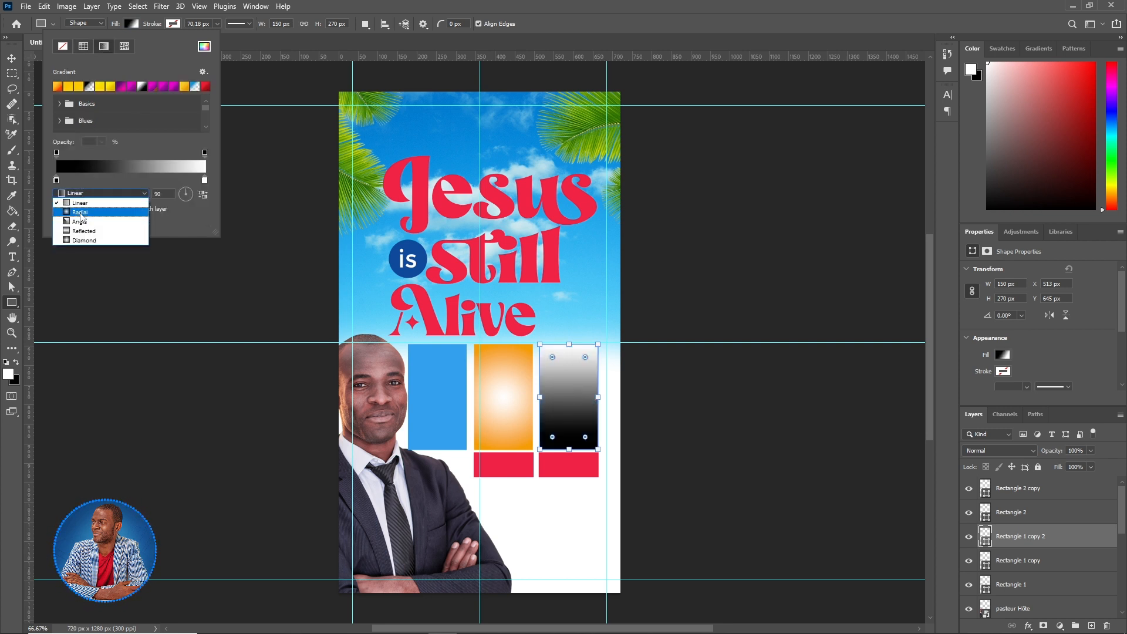
pyautogui.click(81, 212)
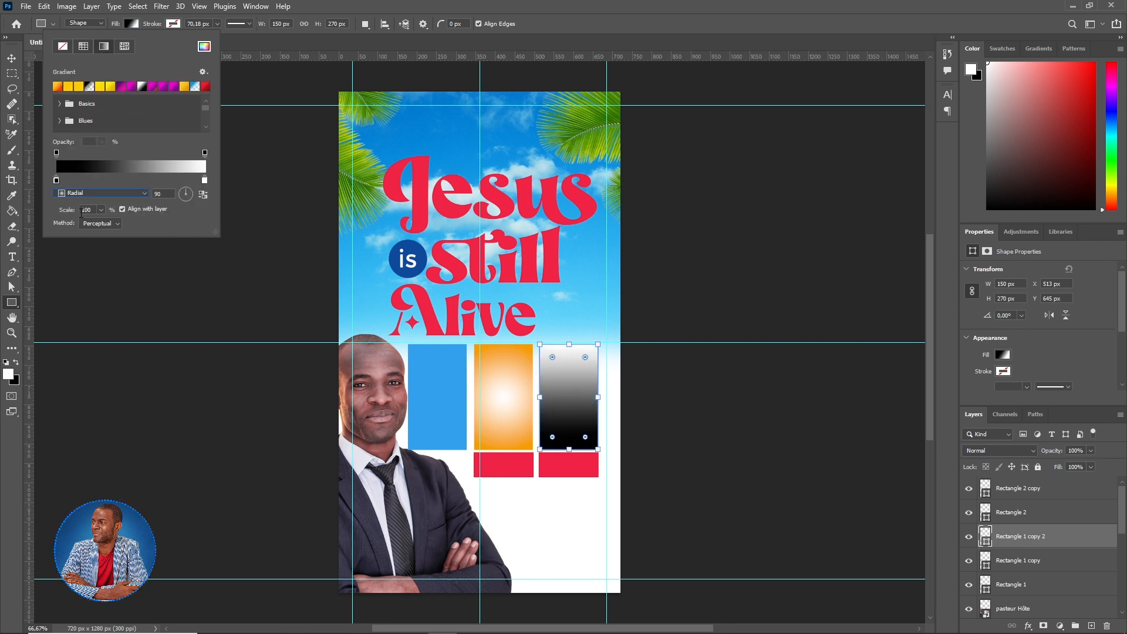
pyautogui.click(202, 198)
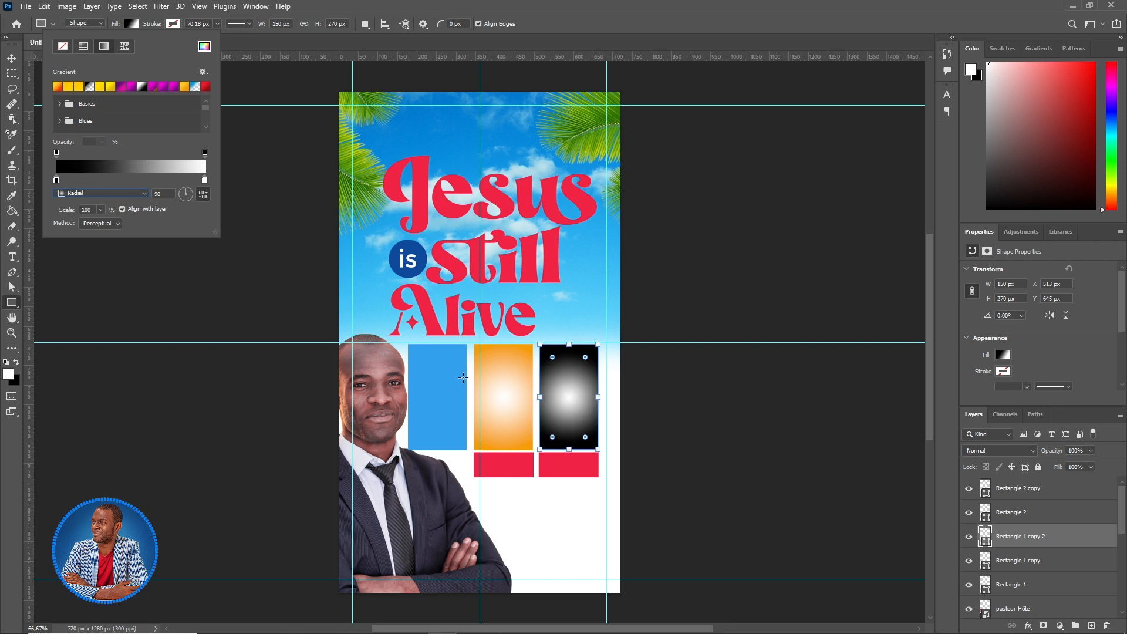
pyautogui.doubleClick(56, 180)
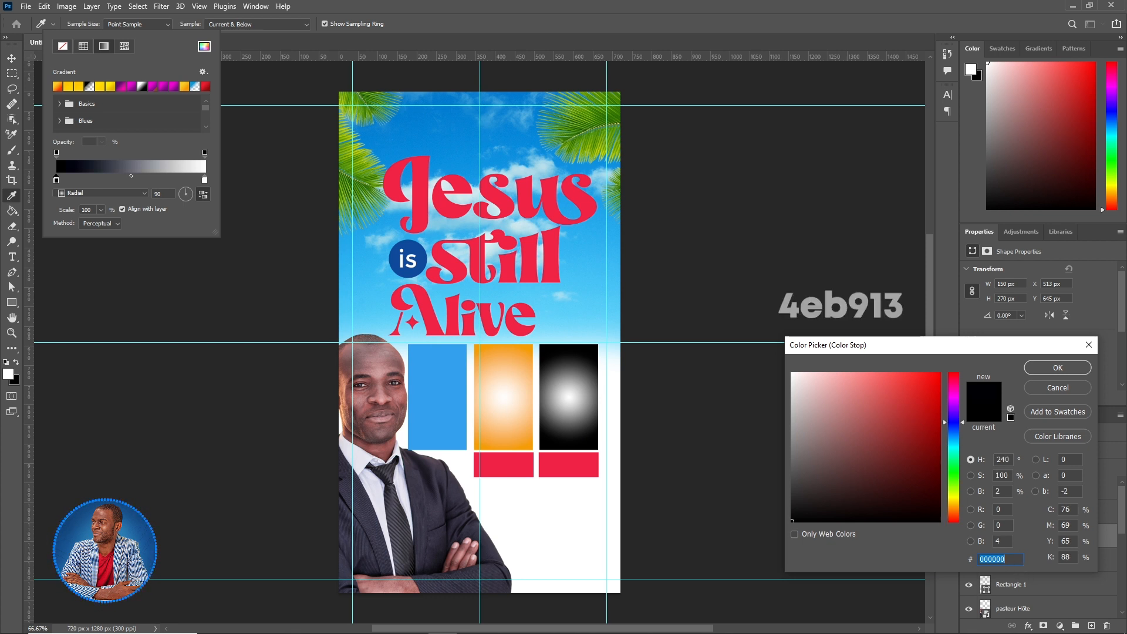
pyautogui.write('4eb913')
pyautogui.press('Return')
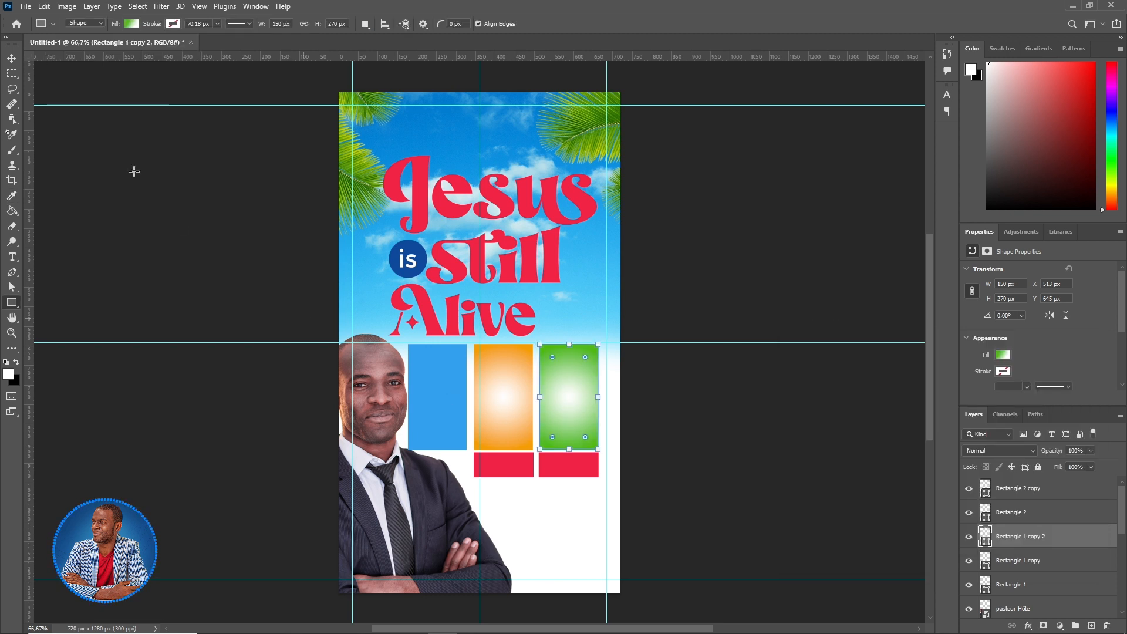
pyautogui.click(10, 61)
# - Place pasteur emma.png embedded and scale it to about 97% over the orange rectangle
pyautogui.click(25, 6)
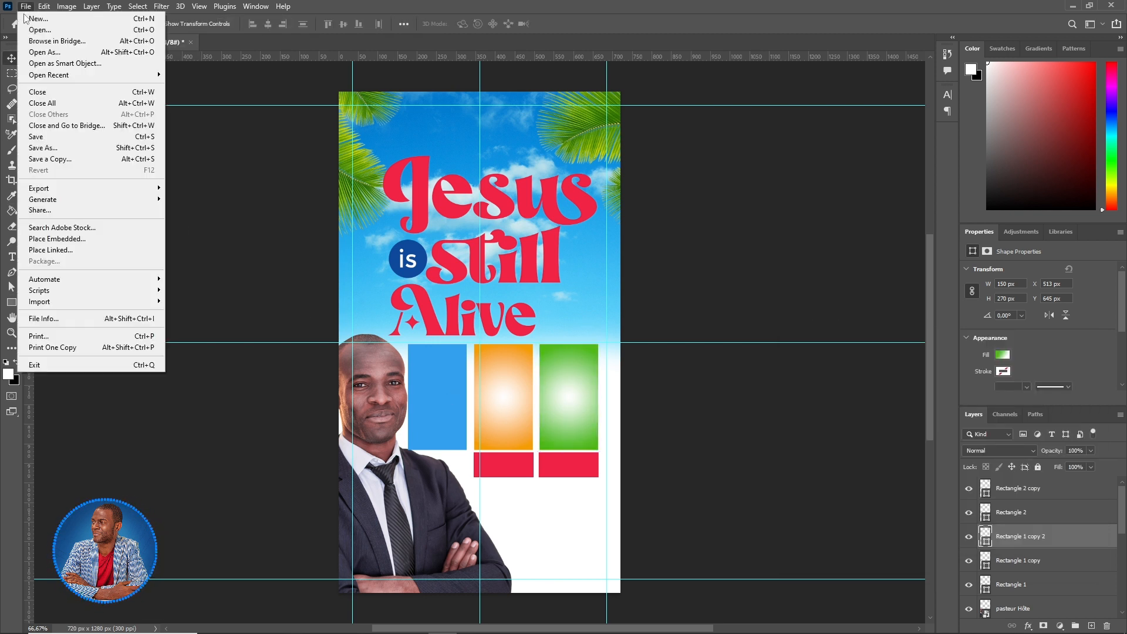
pyautogui.click(74, 240)
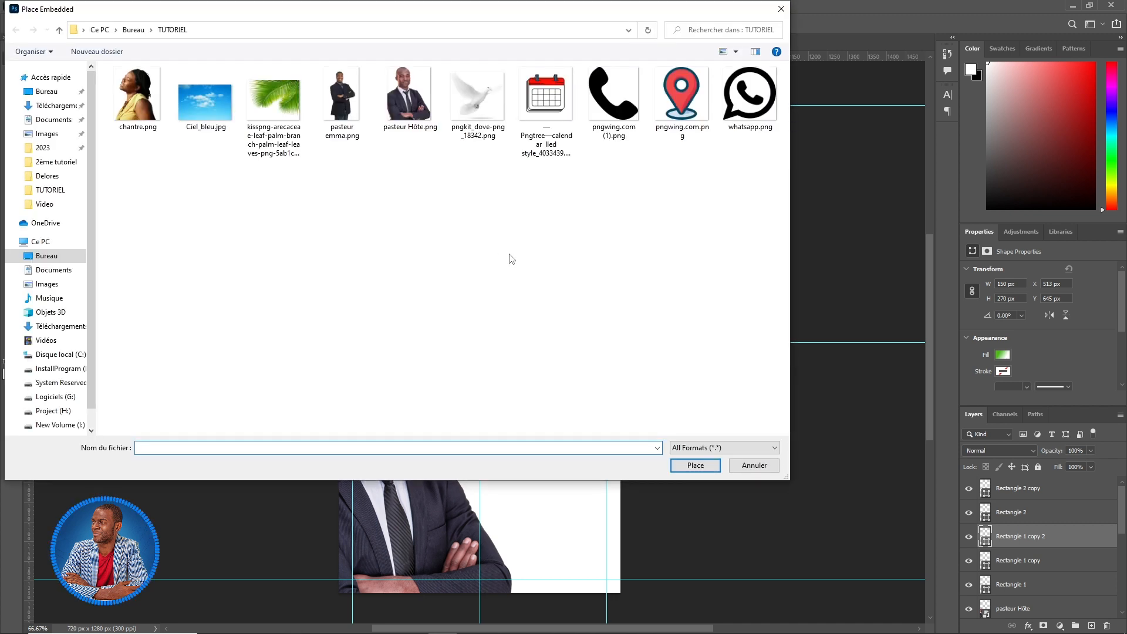
pyautogui.click(336, 99)
pyautogui.click(688, 463)
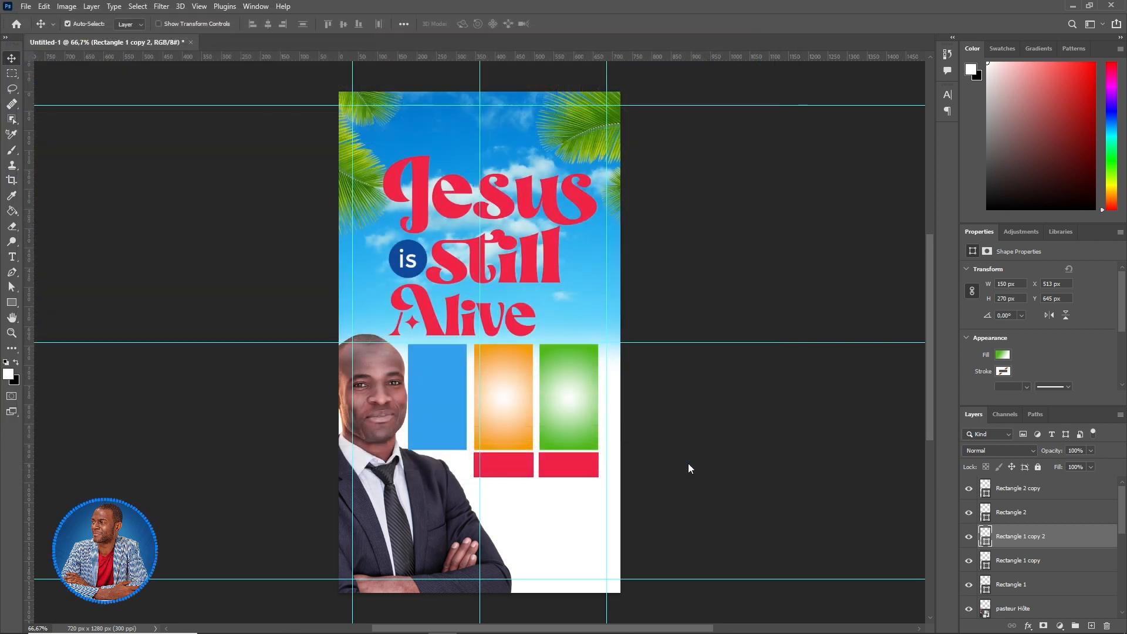
pyautogui.moveTo(551, 292); pyautogui.dragTo(549, 417)
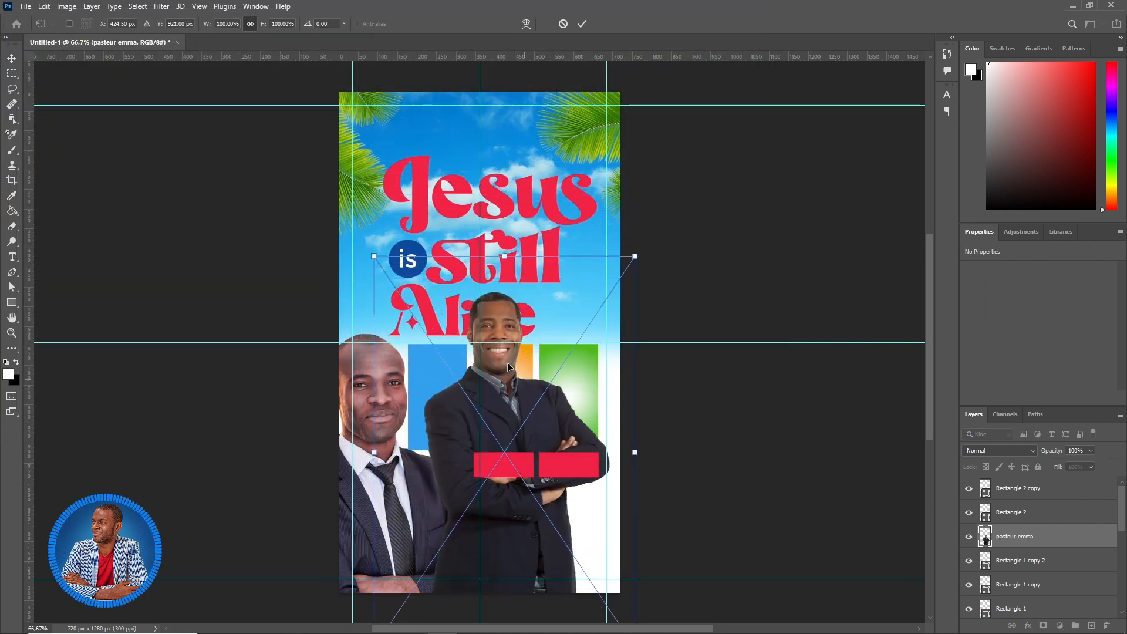
pyautogui.moveTo(635, 256); pyautogui.dragTo(583, 317)
pyautogui.moveTo(575, 414); pyautogui.dragTo(595, 425)
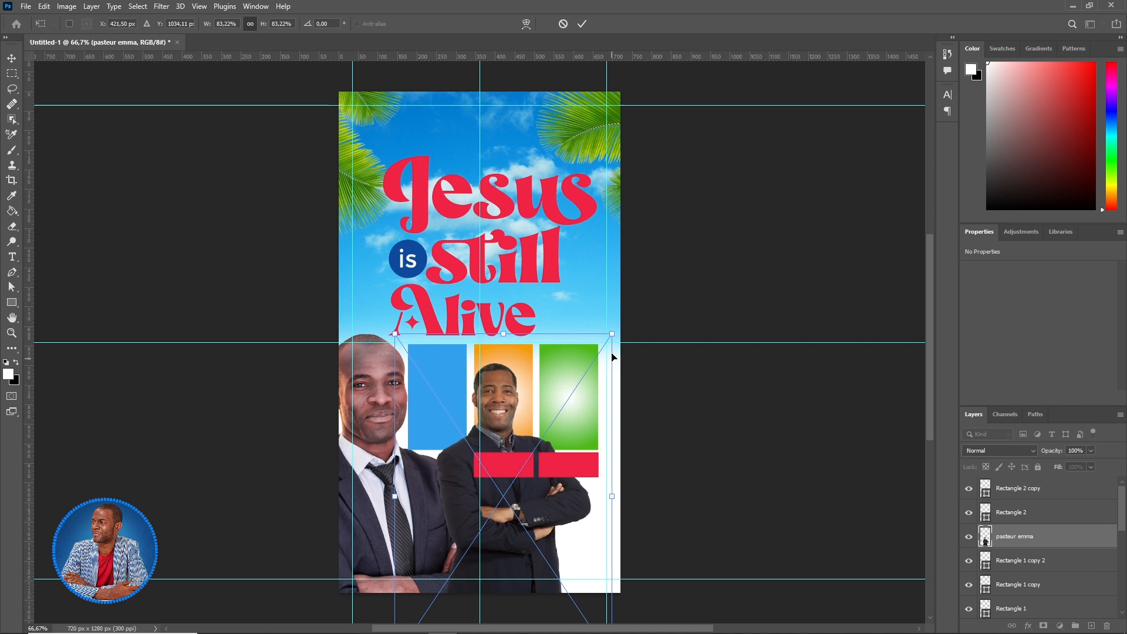
pyautogui.moveTo(613, 336); pyautogui.dragTo(647, 281)
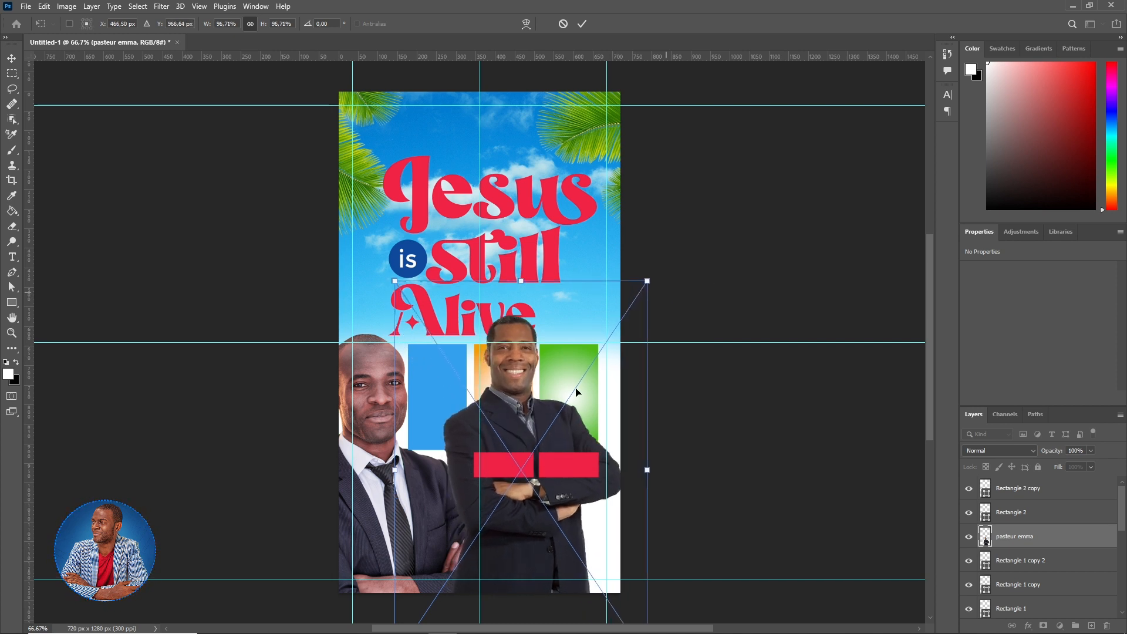
pyautogui.moveTo(524, 399); pyautogui.dragTo(515, 431)
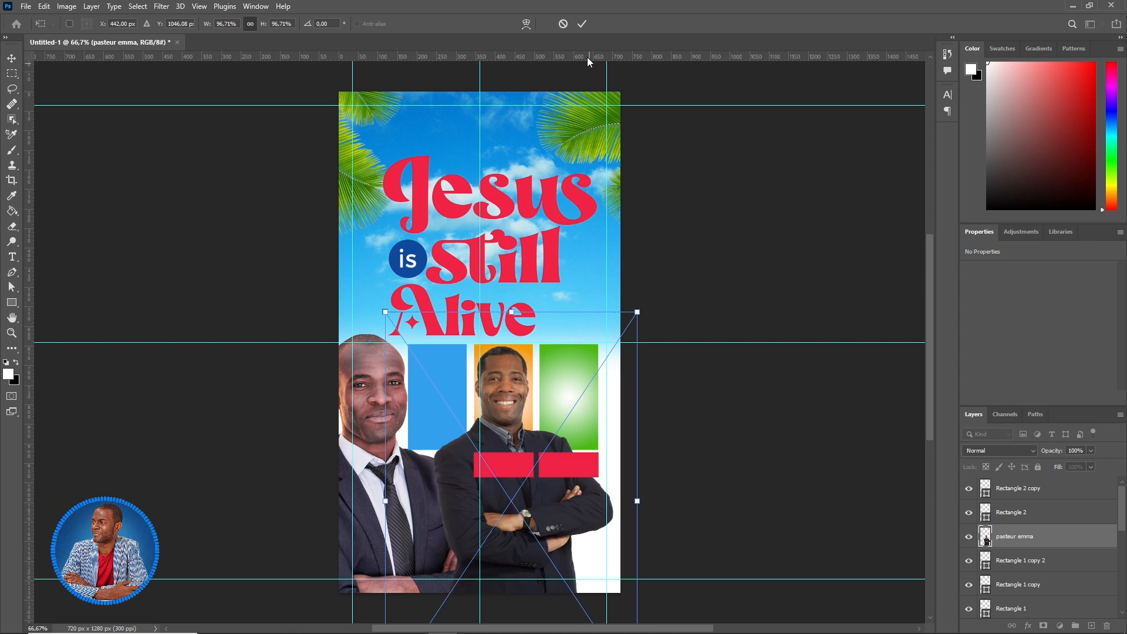
pyautogui.click(582, 24)
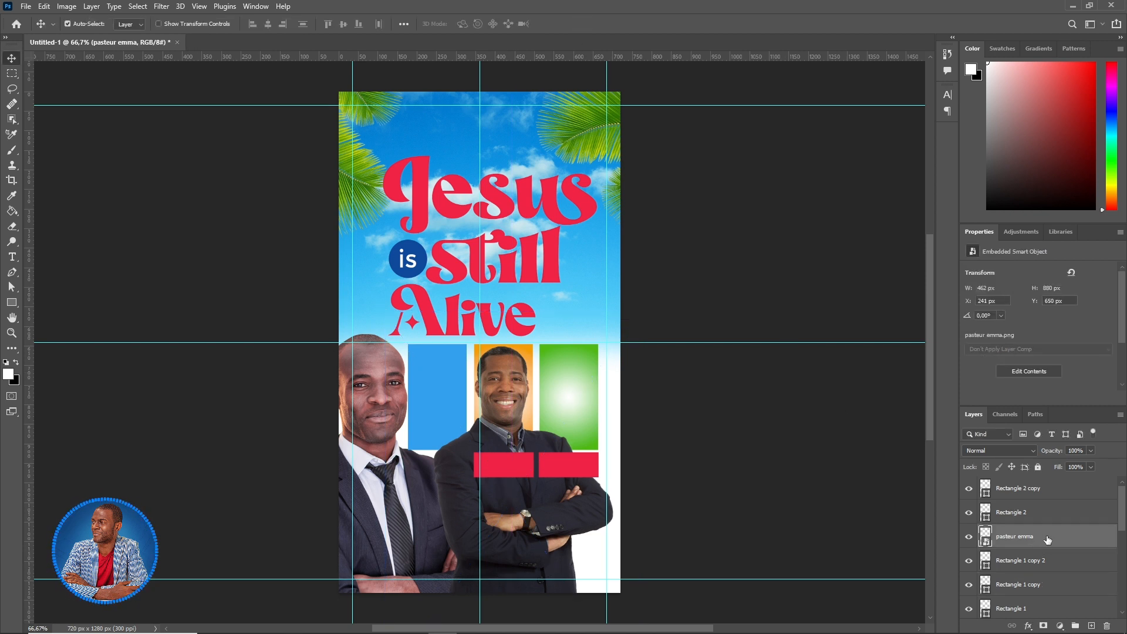
# - Move the photo layer above Rectangle 1 copy and make it a clipping mask
pyautogui.moveTo(1050, 539); pyautogui.dragTo(1024, 577)
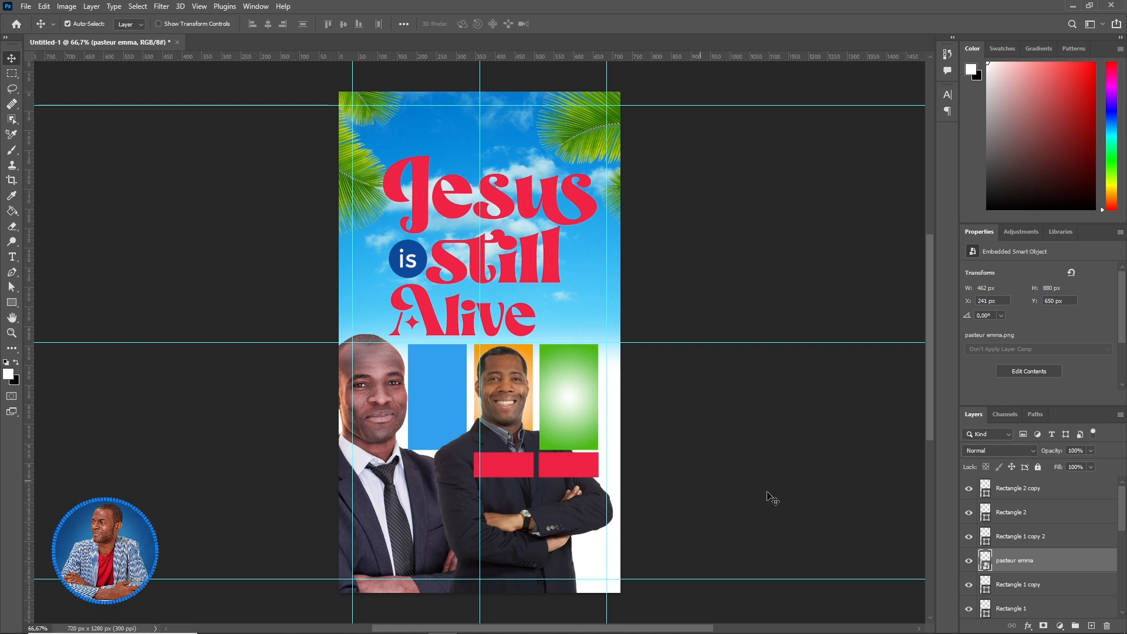
pyautogui.rightClick(1059, 563)
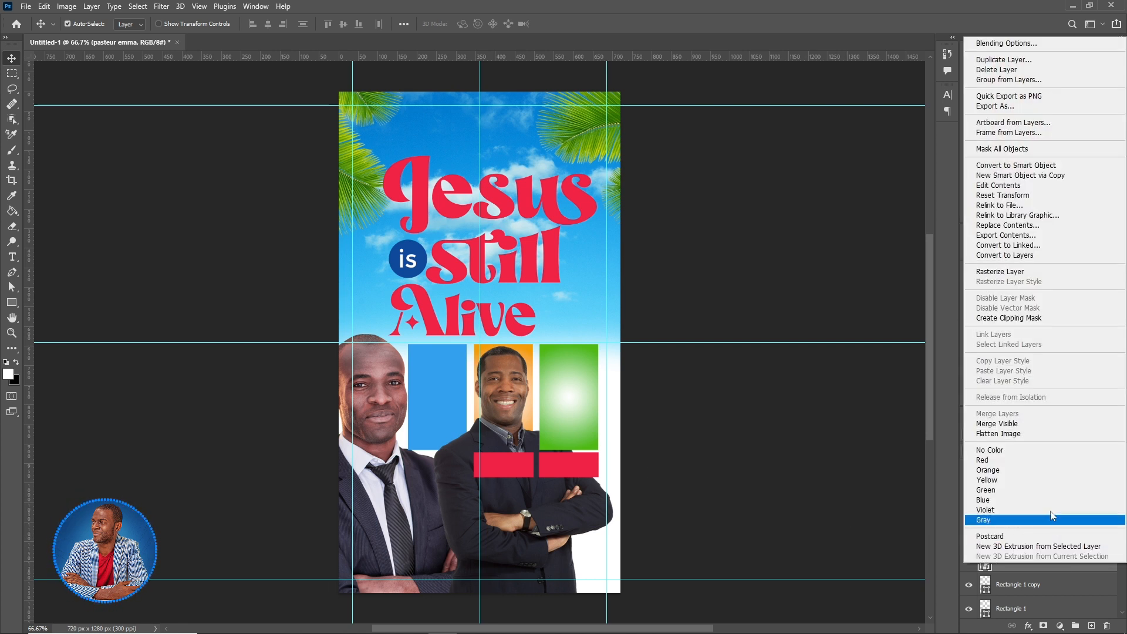
pyautogui.click(1002, 320)
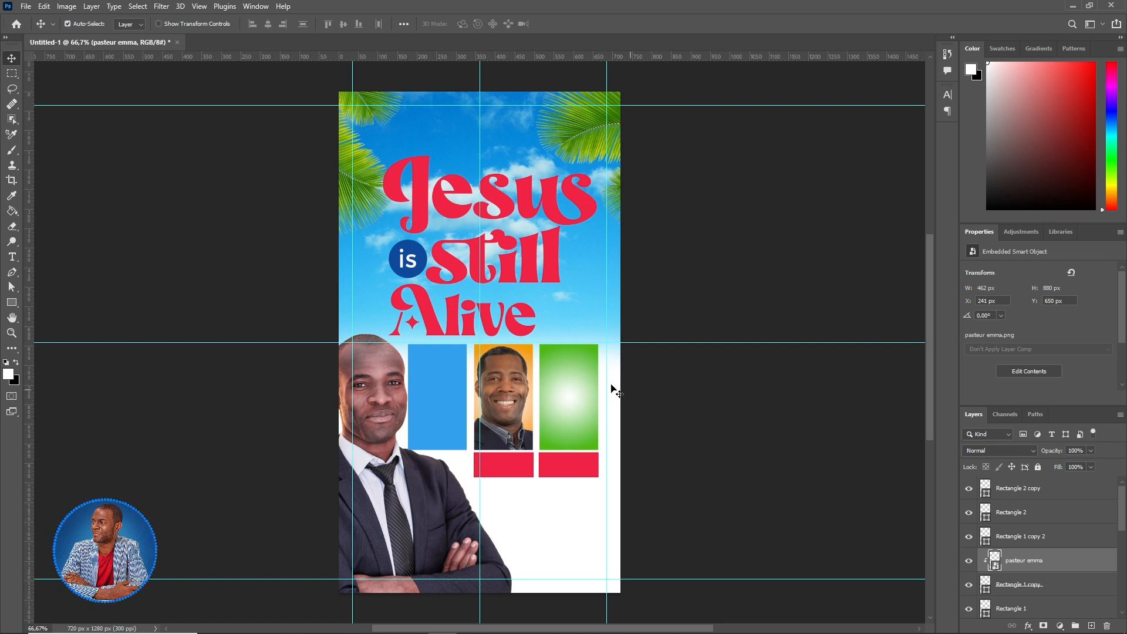
# - Place the chantre singer photo, flip it horizontally, and clip it into the green rectangle
pyautogui.click(590, 384)
pyautogui.click(26, 6)
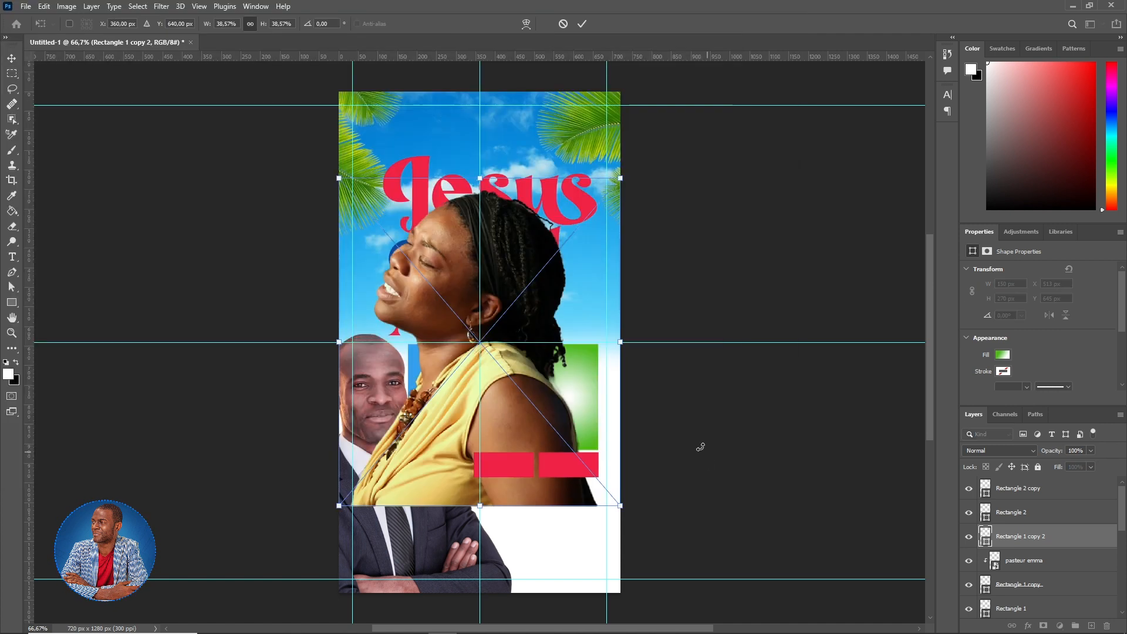
pyautogui.press('Return')
pyautogui.hotkey('ctrl', 't')
pyautogui.moveTo(519, 255)
pyautogui.mouseDown()
pyautogui.moveTo(590, 354)
pyautogui.moveTo(580, 368)
pyautogui.mouseUp()
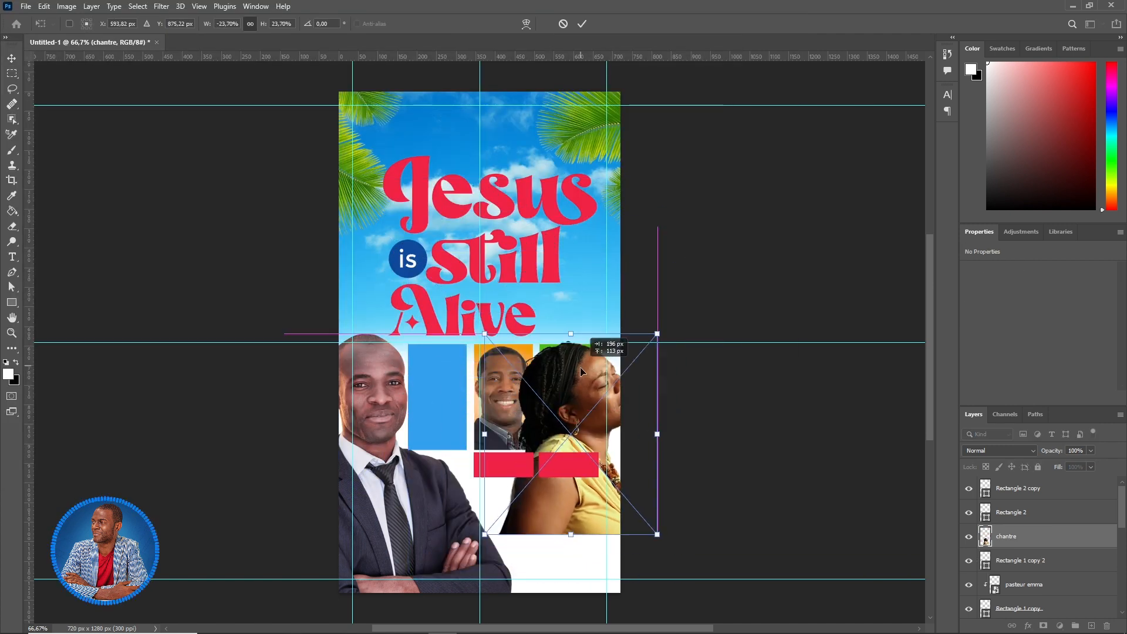
pyautogui.press('Return')
pyautogui.keyDown('alt'); pyautogui.click(1030, 547); pyautogui.keyUp('alt')
pyautogui.click(1030, 560)
pyautogui.moveTo(568, 405); pyautogui.dragTo(554, 404)
pyautogui.hotkey('ctrl', 't')
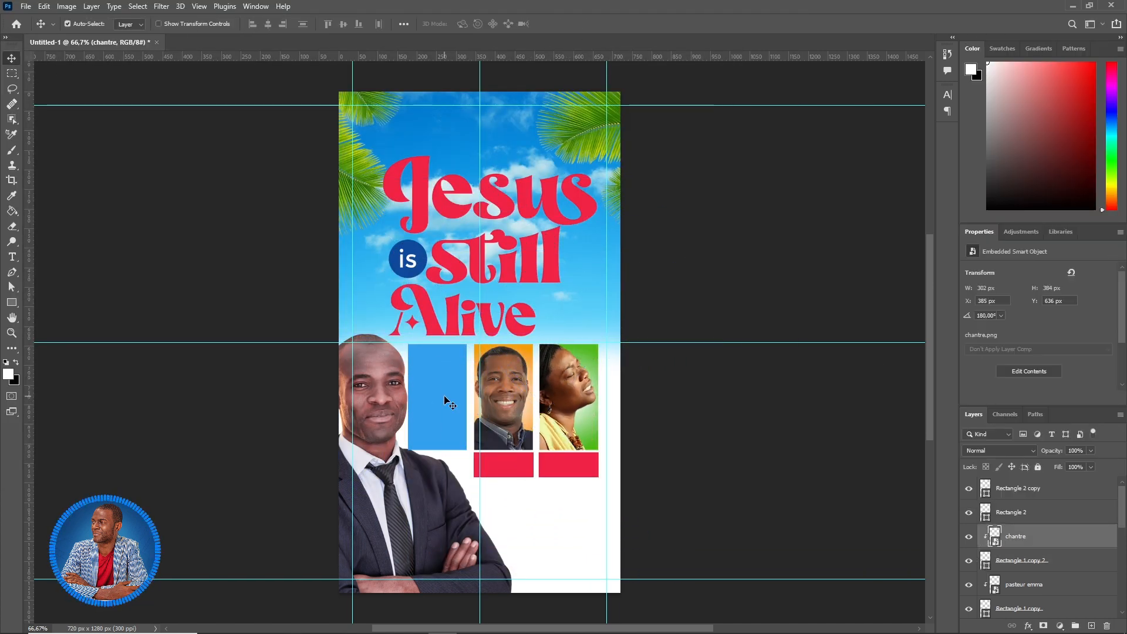
# - Place the dove image, clip it to the blue rectangle, scale to about 27% and tilt it
pyautogui.click(581, 24)
pyautogui.click(438, 397)
pyautogui.click(26, 5)
pyautogui.click(59, 252)
pyautogui.click(475, 100)
pyautogui.click(697, 464)
pyautogui.press('Return')
pyautogui.hotkey('ctrl', 'alt', 'g')
pyautogui.moveTo(423, 414); pyautogui.dragTo(442, 422)
pyautogui.hotkey('ctrl', 't')
pyautogui.moveTo(294, 382); pyautogui.dragTo(356, 362)
pyautogui.moveTo(503, 368); pyautogui.dragTo(496, 371)
pyautogui.moveTo(323, 358); pyautogui.dragTo(307, 350)
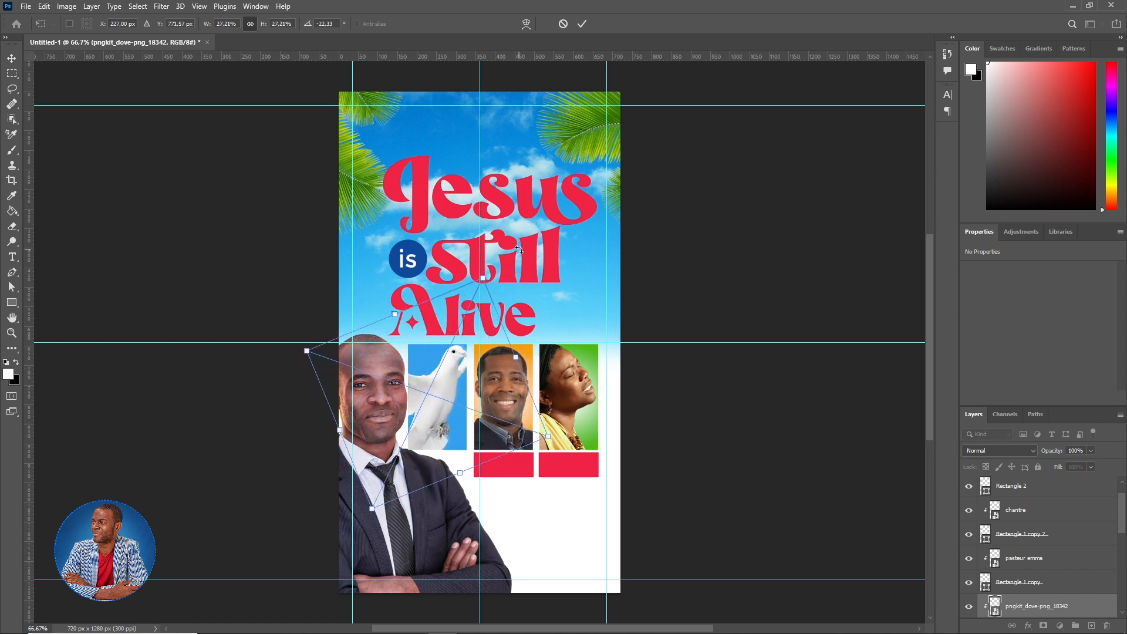
pyautogui.click(580, 24)
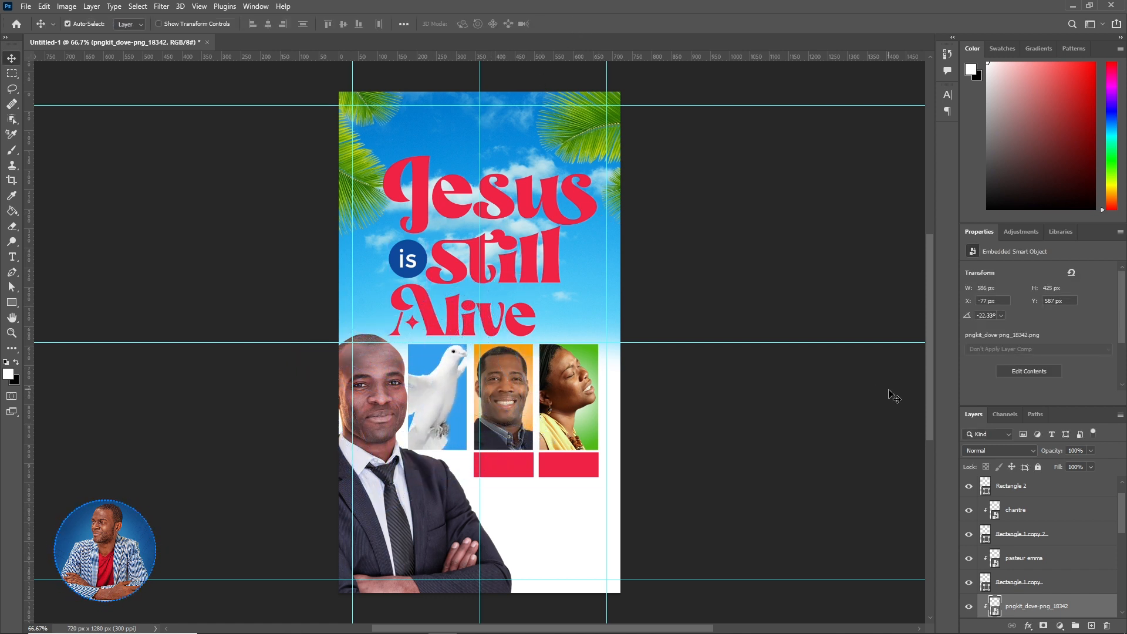
# - Set the dove layer's blend mode to Pin Light
pyautogui.click(1019, 453)
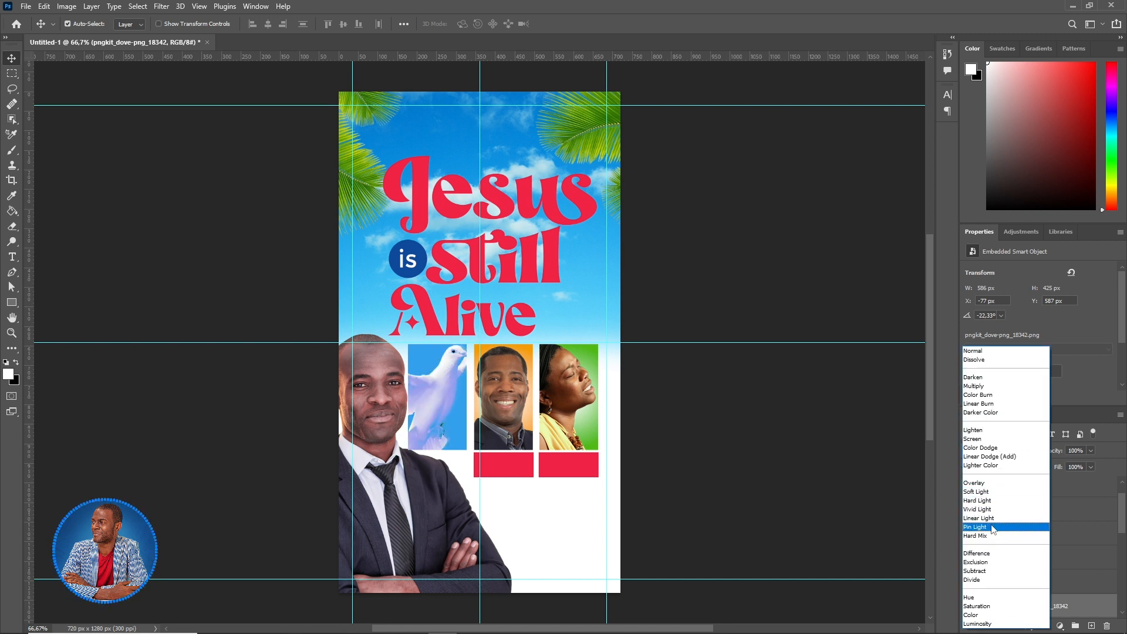
pyautogui.click(993, 529)
pyautogui.scroll(-3, 1010, 488)
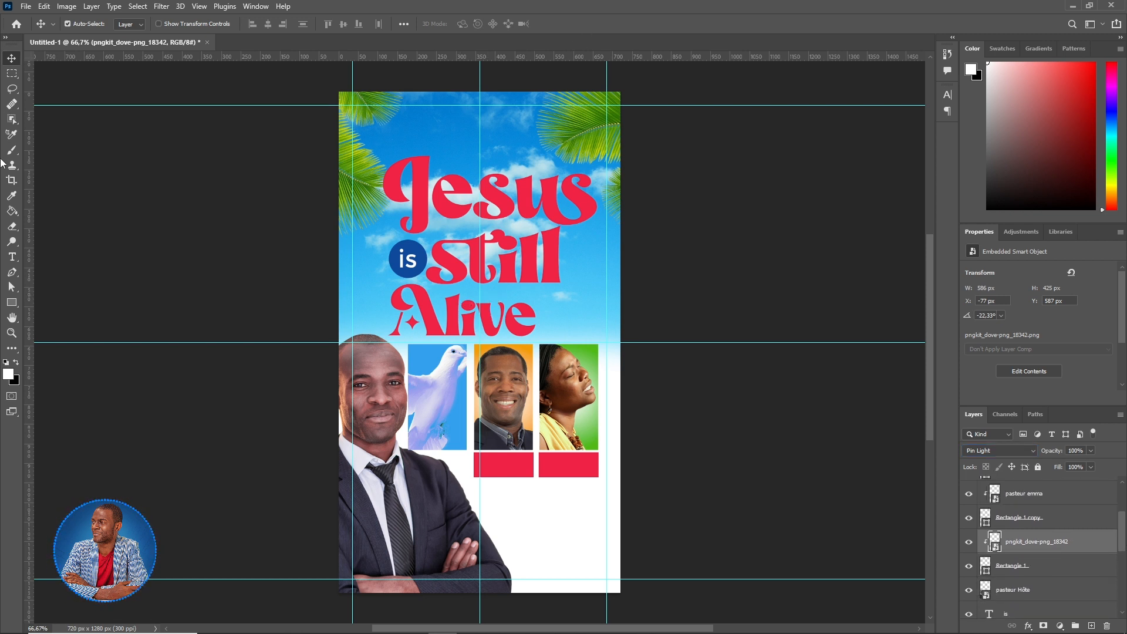
# - Create a white text label reading 'pasteur' at 8 pt
pyautogui.click(11, 262)
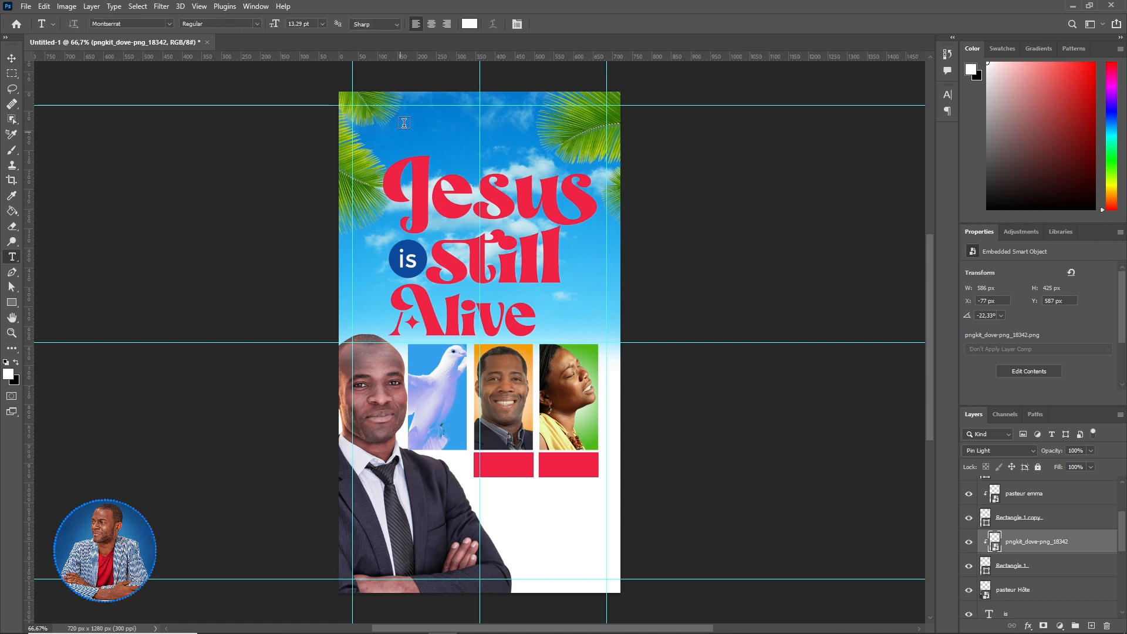
pyautogui.moveTo(399, 110); pyautogui.dragTo(502, 142)
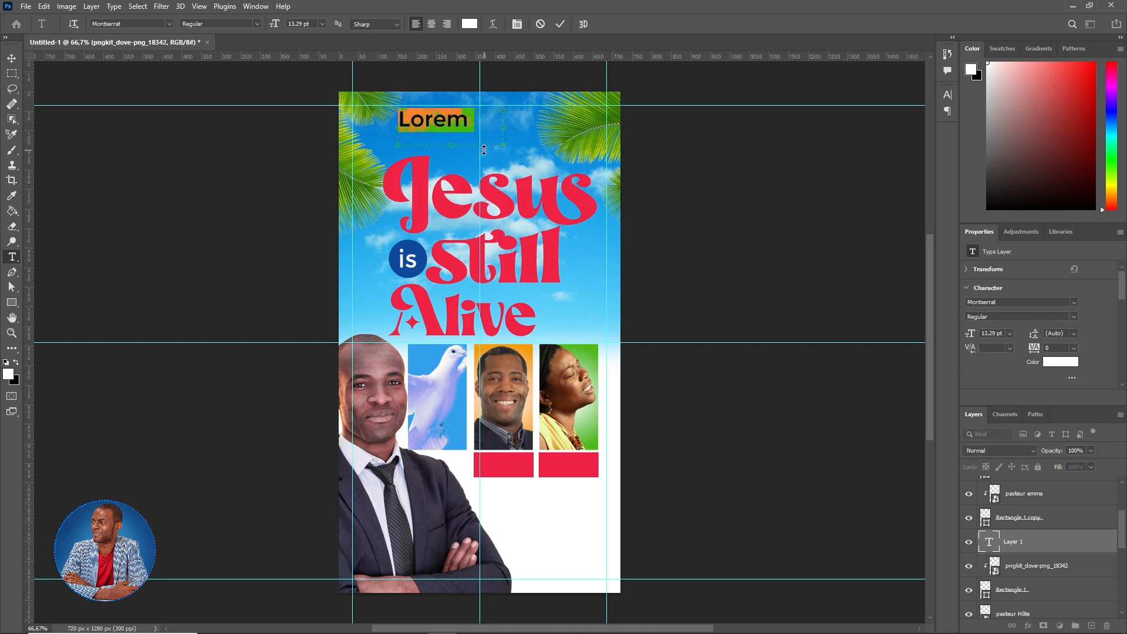
pyautogui.write('pasteur')
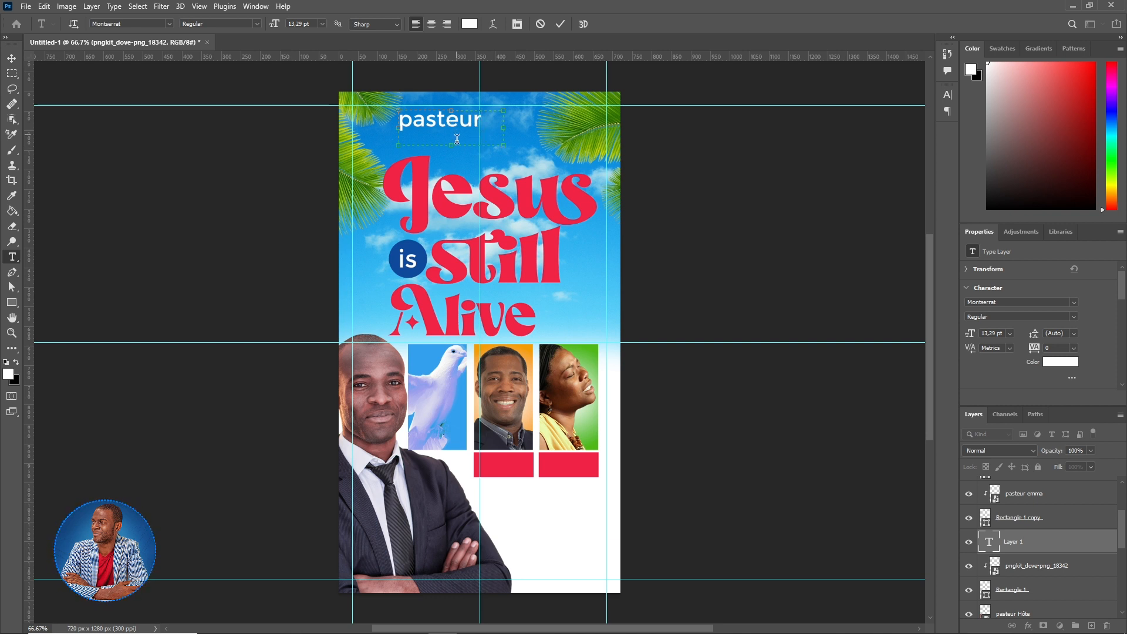
pyautogui.moveTo(455, 147); pyautogui.dragTo(381, 123)
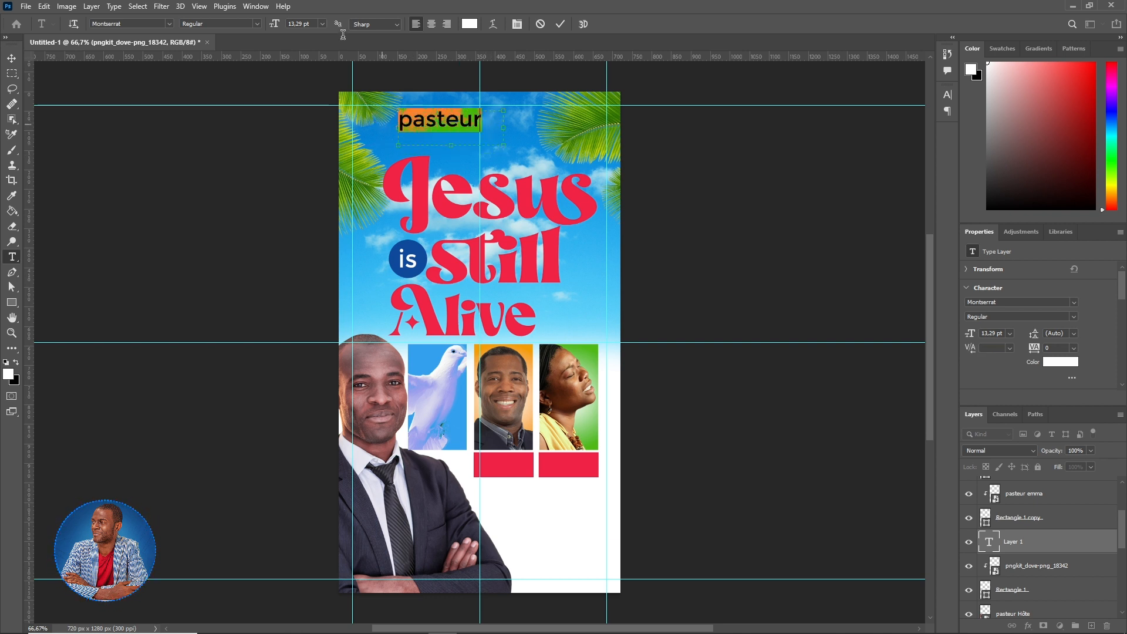
pyautogui.write('8')
pyautogui.press('Return')
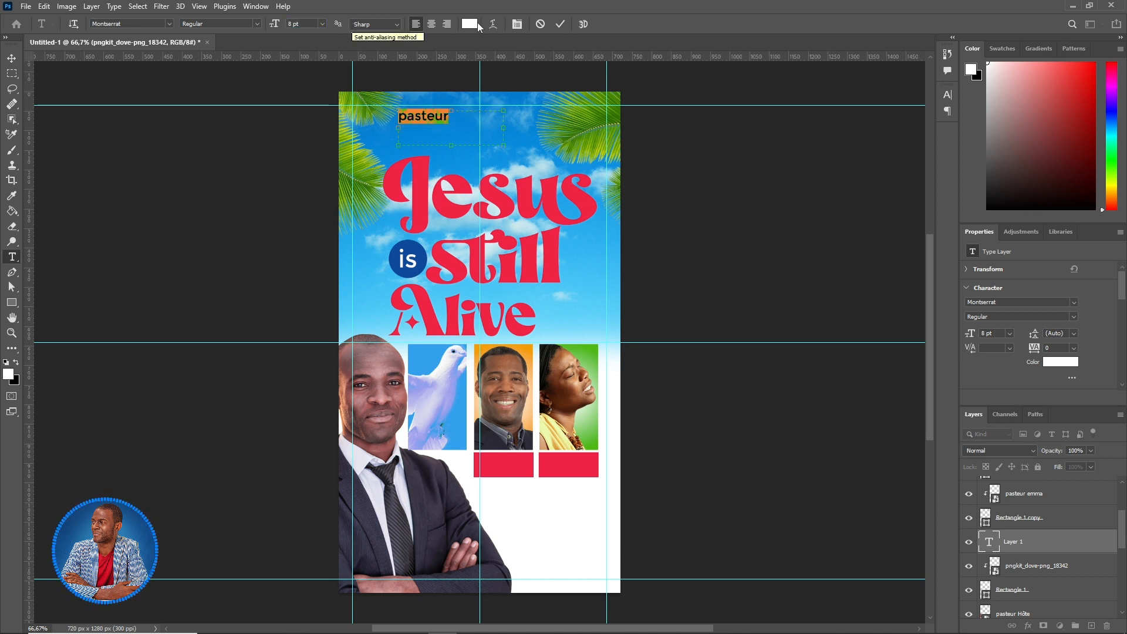
pyautogui.click(560, 24)
# - Move the 'pasteur' label onto the left red bar and put its layer on top
pyautogui.click(10, 59)
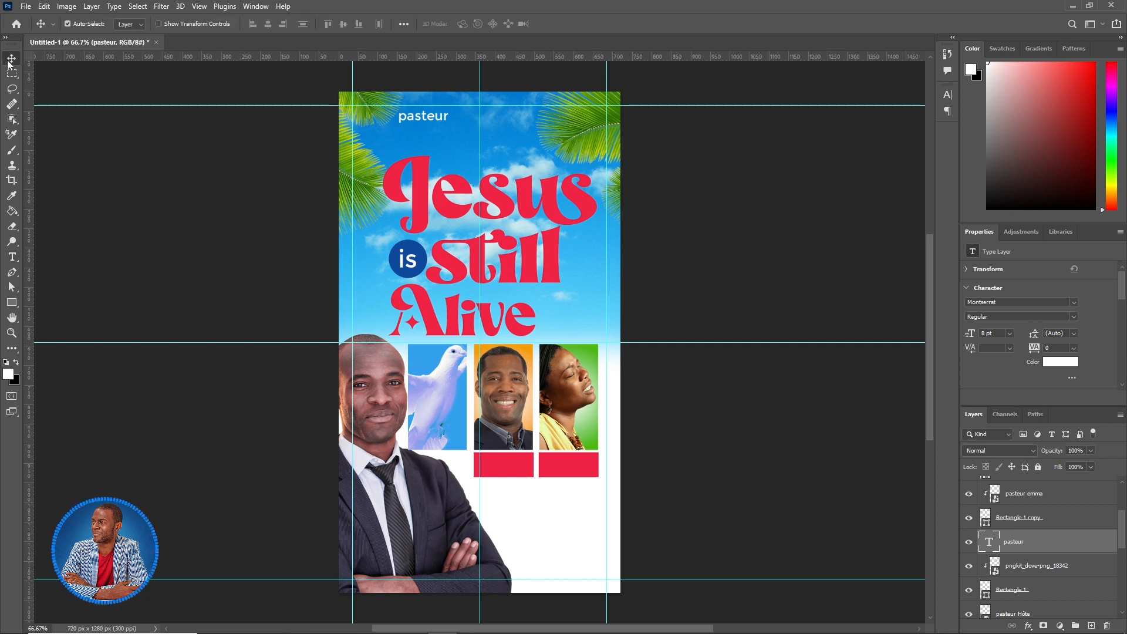
pyautogui.moveTo(431, 122); pyautogui.dragTo(507, 466)
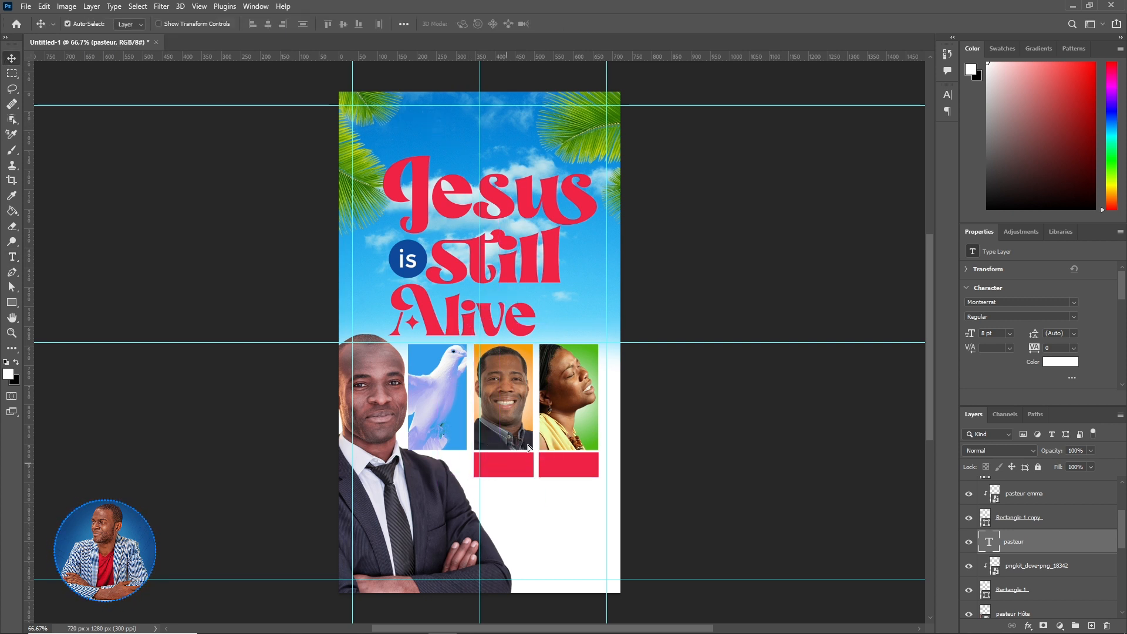
pyautogui.moveTo(1090, 530); pyautogui.dragTo(1077, 480)
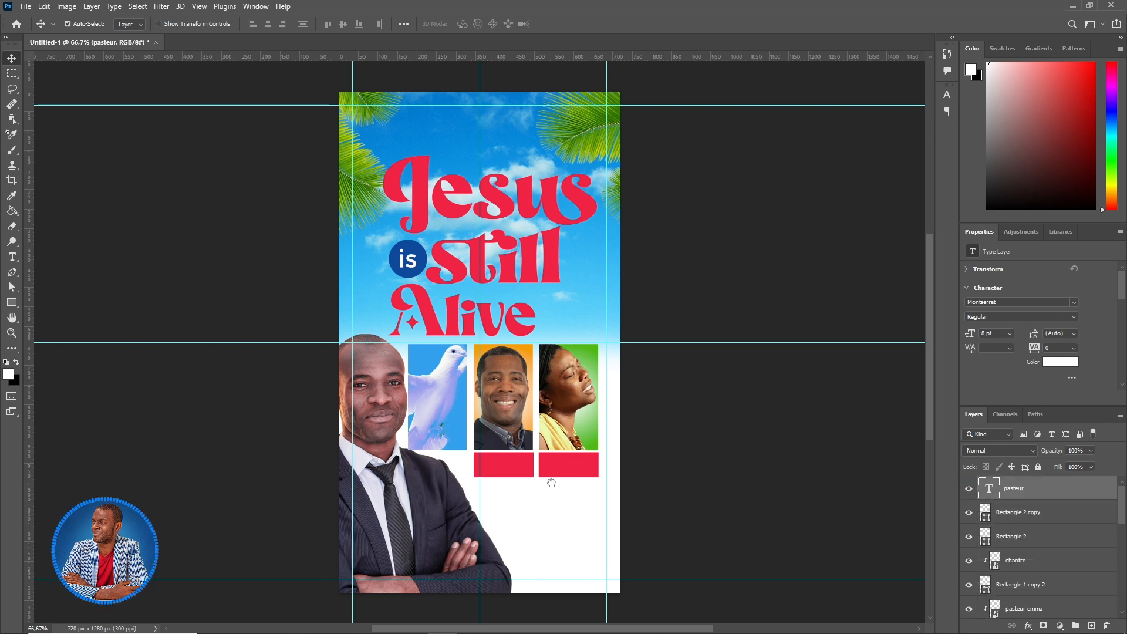
pyautogui.moveTo(493, 477); pyautogui.dragTo(492, 476)
pyautogui.click(12, 256)
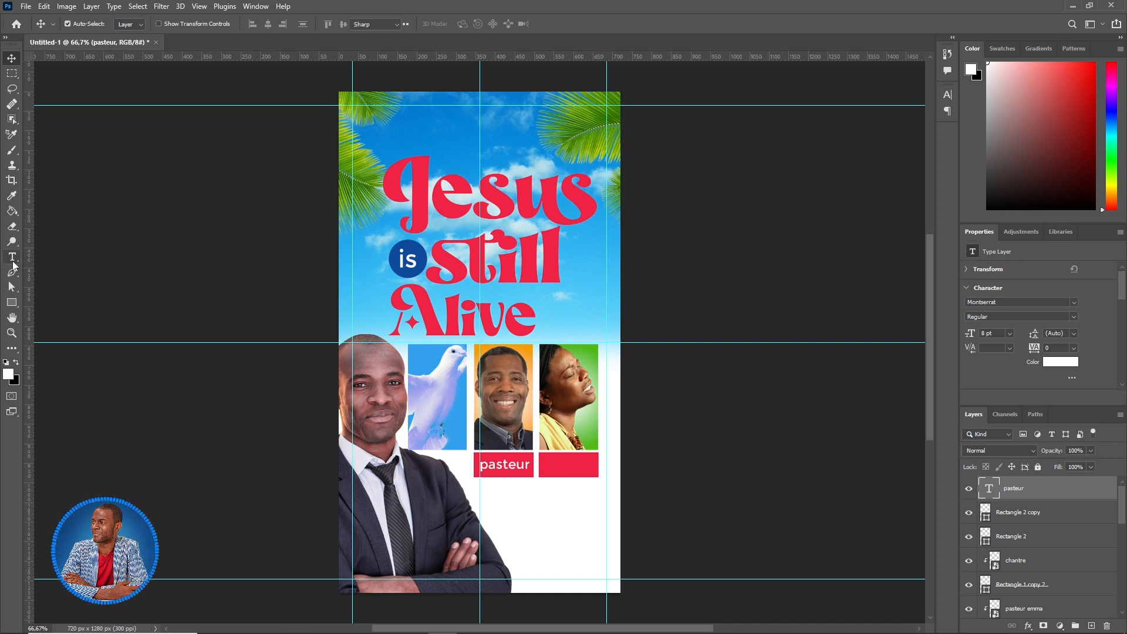
# - Capitalize the label so it reads 'Pasteur'
pyautogui.click(485, 457)
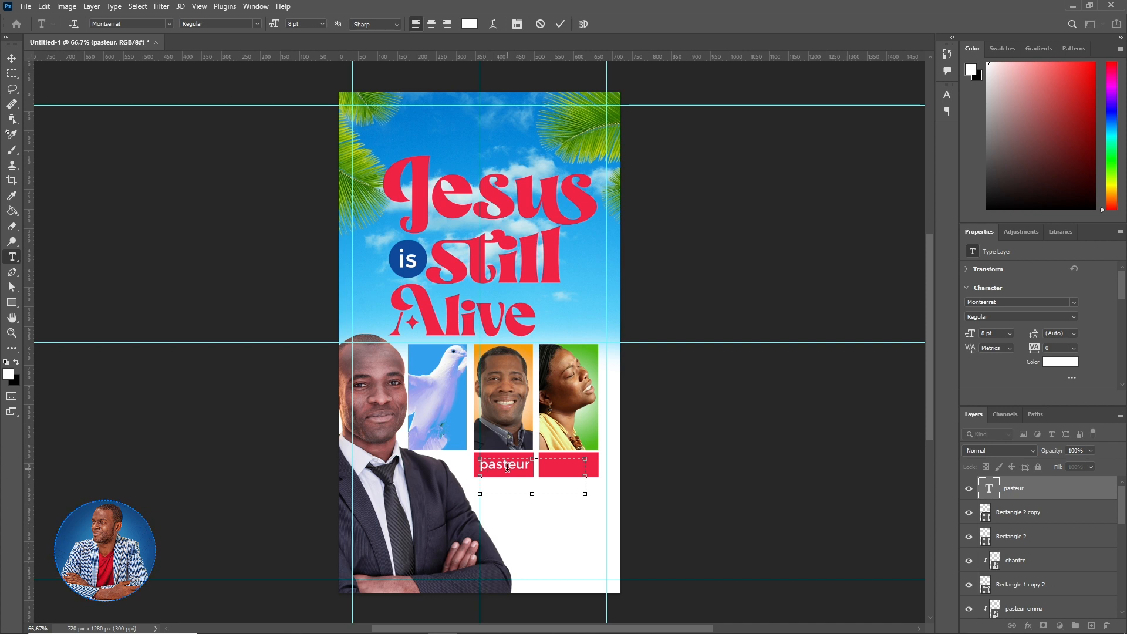
pyautogui.press('BackSpace')
pyautogui.click(564, 22)
# - Duplicate the label onto the right red bar and change its text to 'Chantre'
pyautogui.click(11, 58)
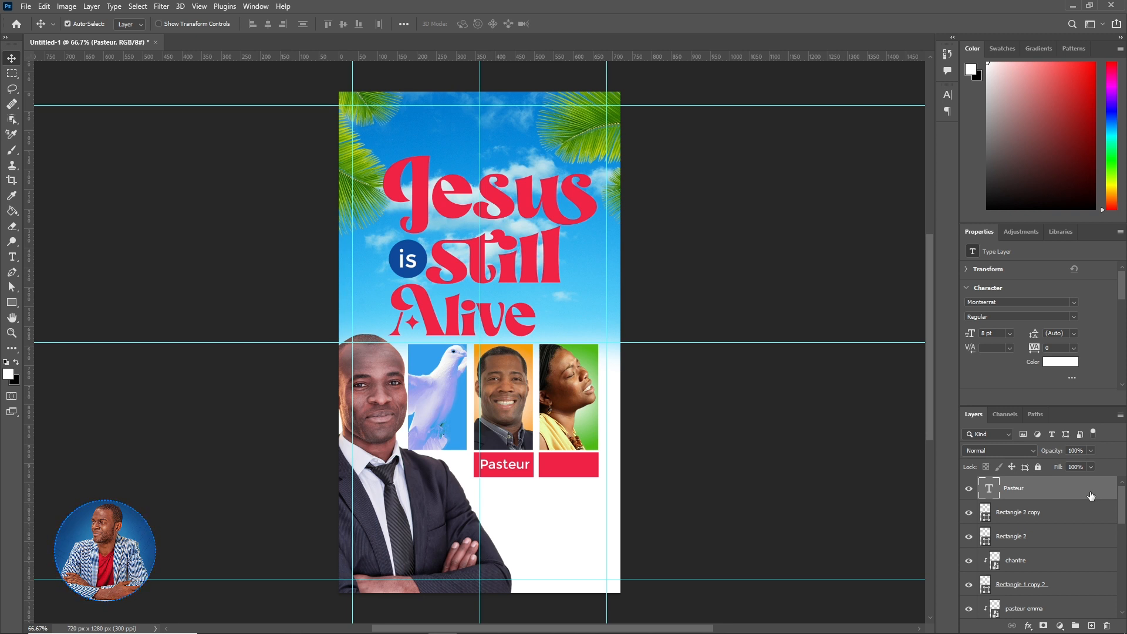
pyautogui.hotkey('ctrl', 'j')
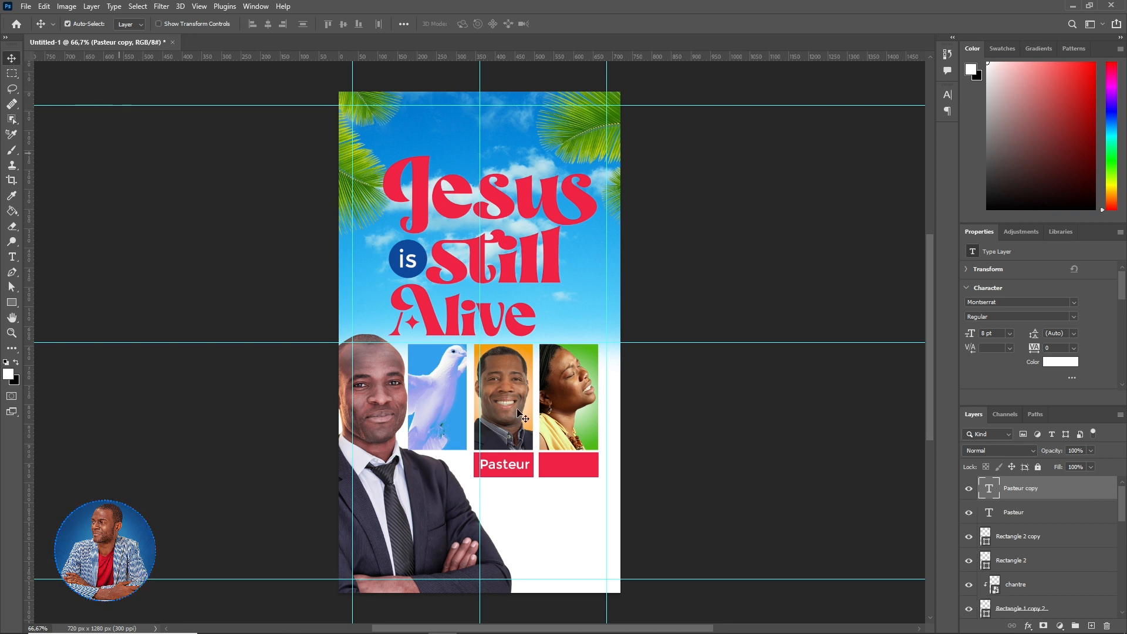
pyautogui.moveTo(515, 465); pyautogui.dragTo(566, 471)
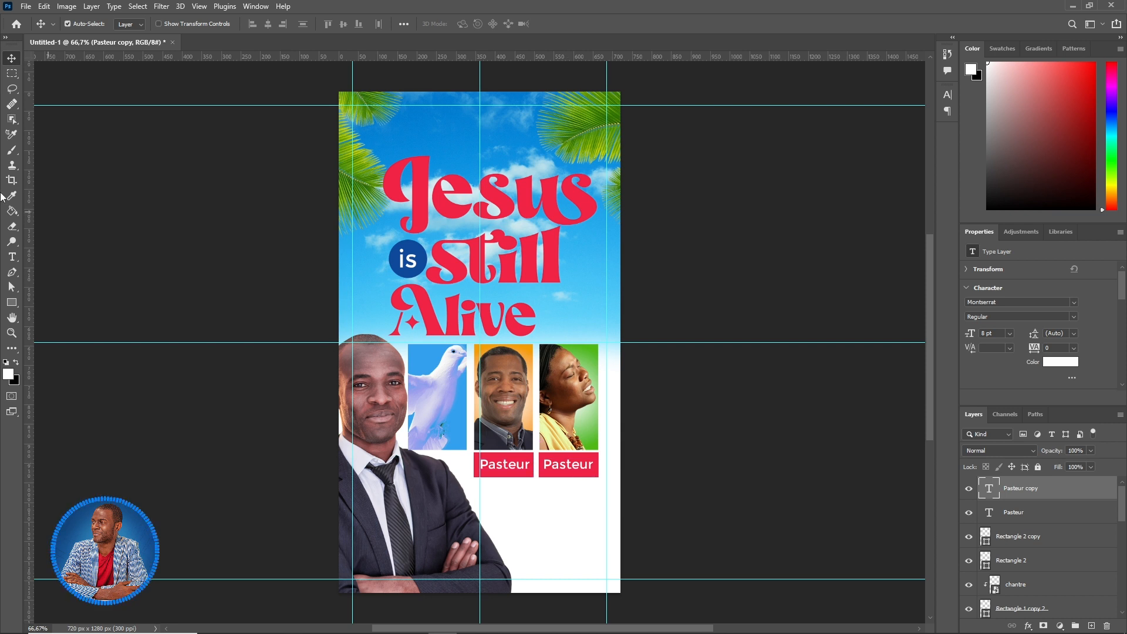
pyautogui.click(12, 257)
pyautogui.click(566, 463)
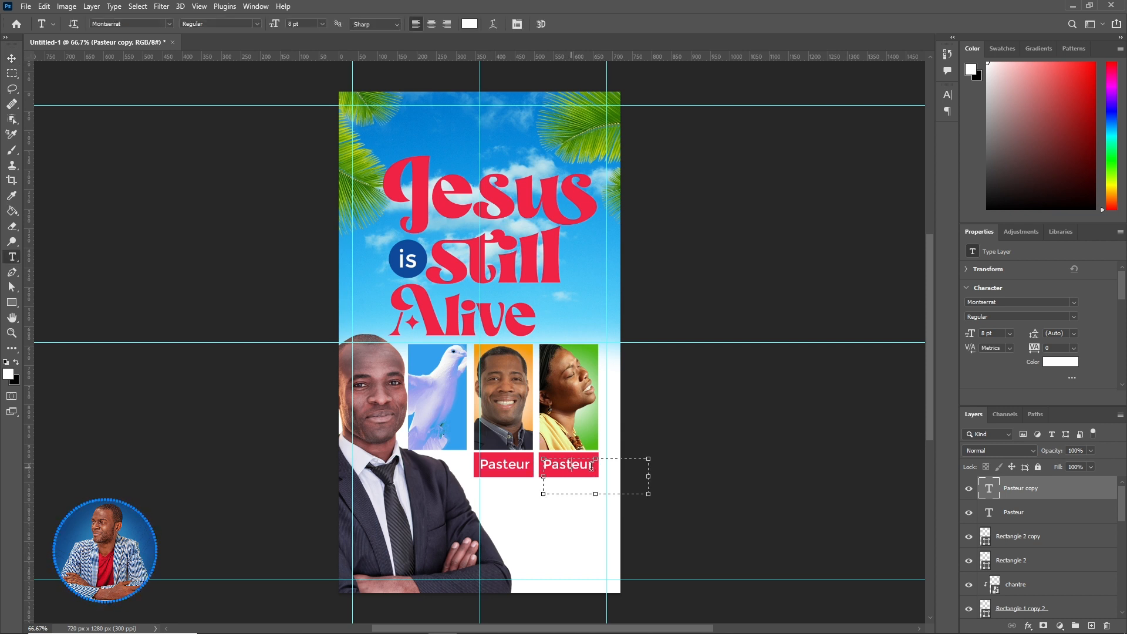
pyautogui.doubleClick(566, 463)
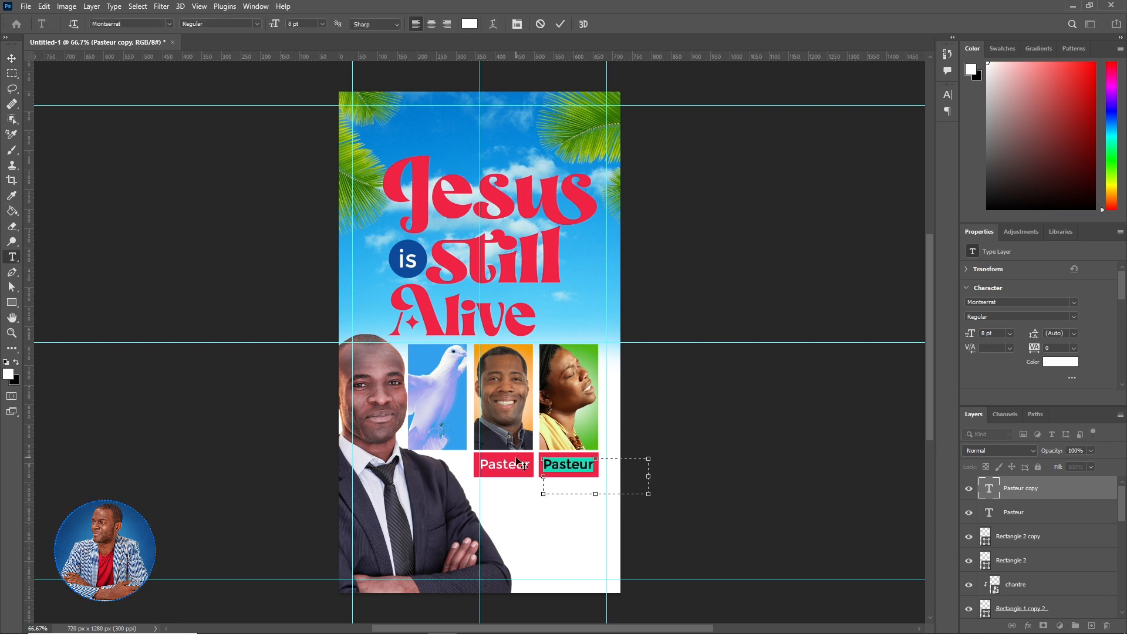
pyautogui.write('Chantre')
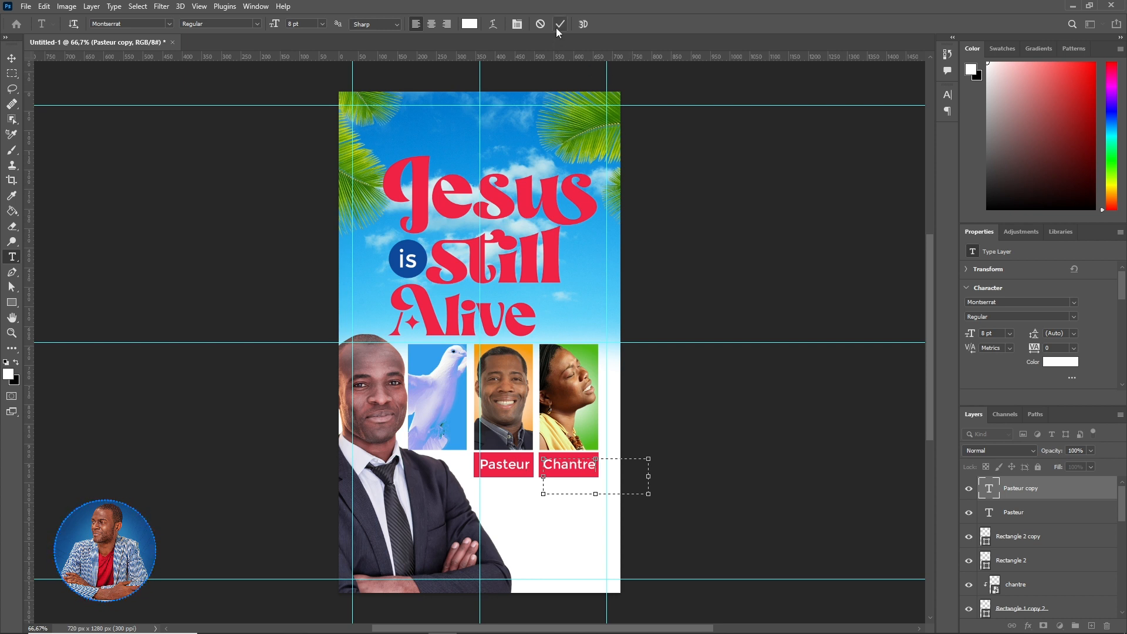
pyautogui.click(560, 24)
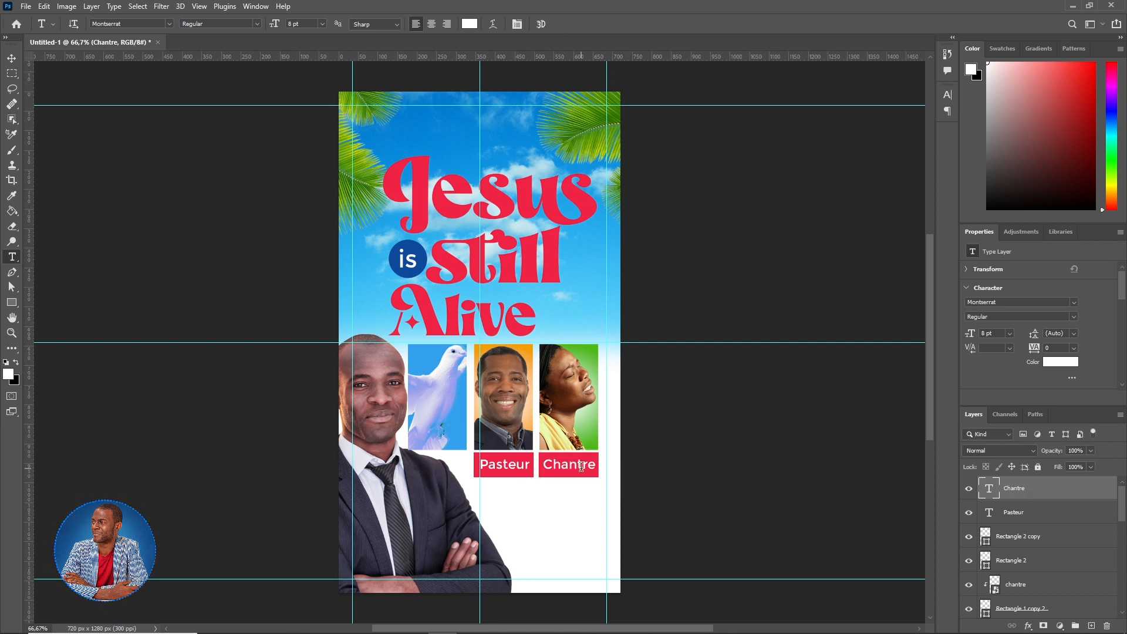
pyautogui.moveTo(412, 106); pyautogui.dragTo(505, 143)
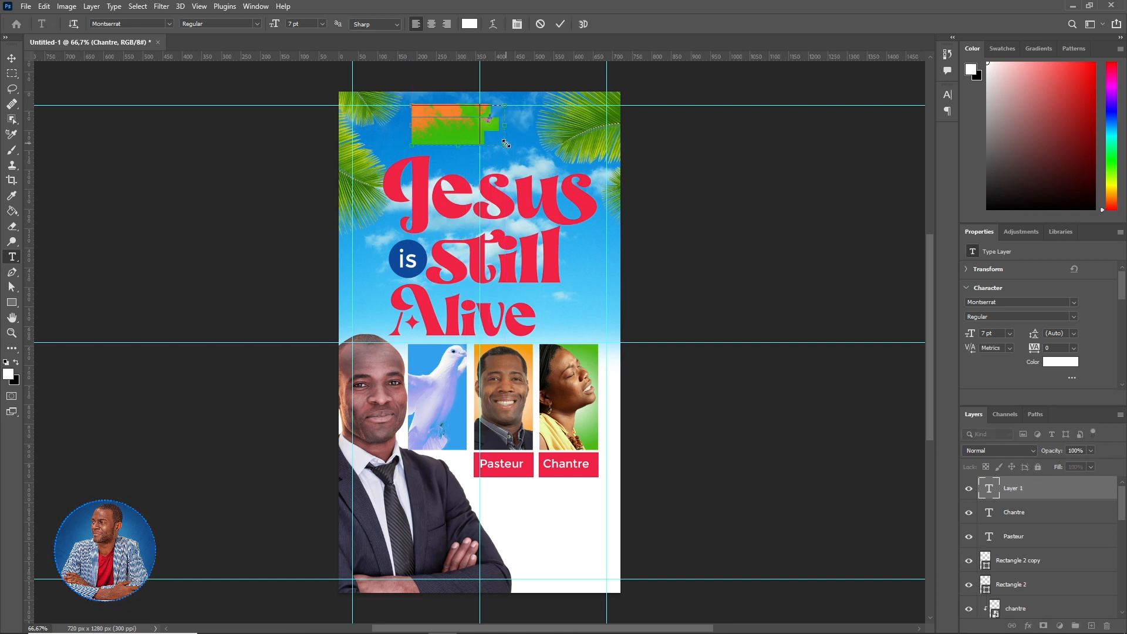
# - Type the pastor's two-line name, with the surname line in 9 pt Montserrat ExtraBold
pyautogui.write('emma')
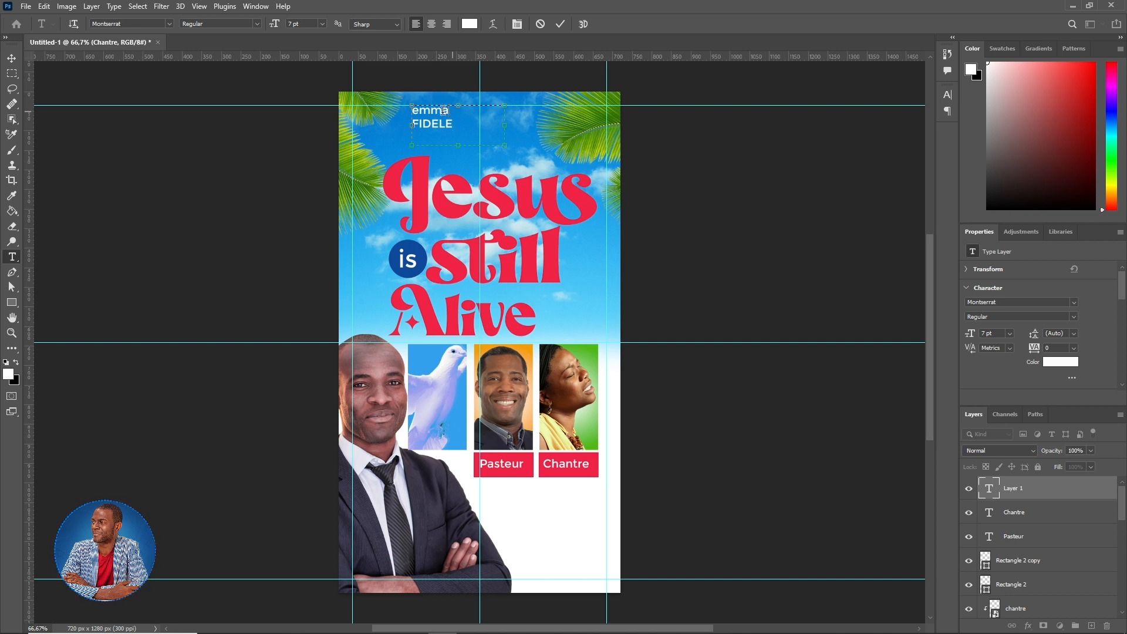
pyautogui.press('BackSpace')
pyautogui.write('E')
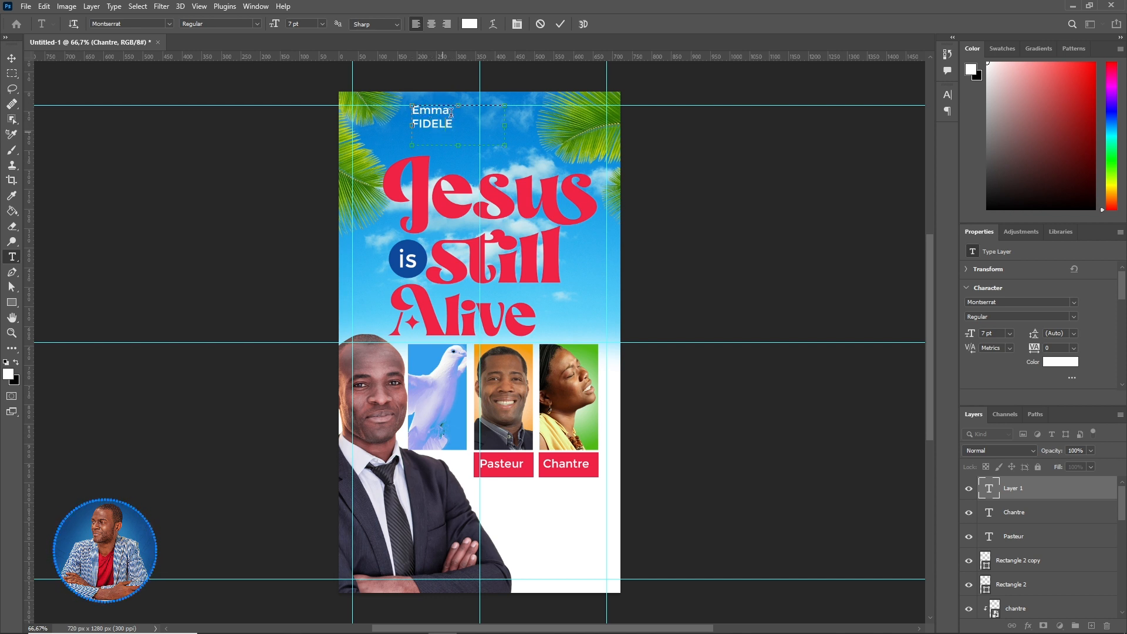
pyautogui.moveTo(452, 124); pyautogui.dragTo(405, 124)
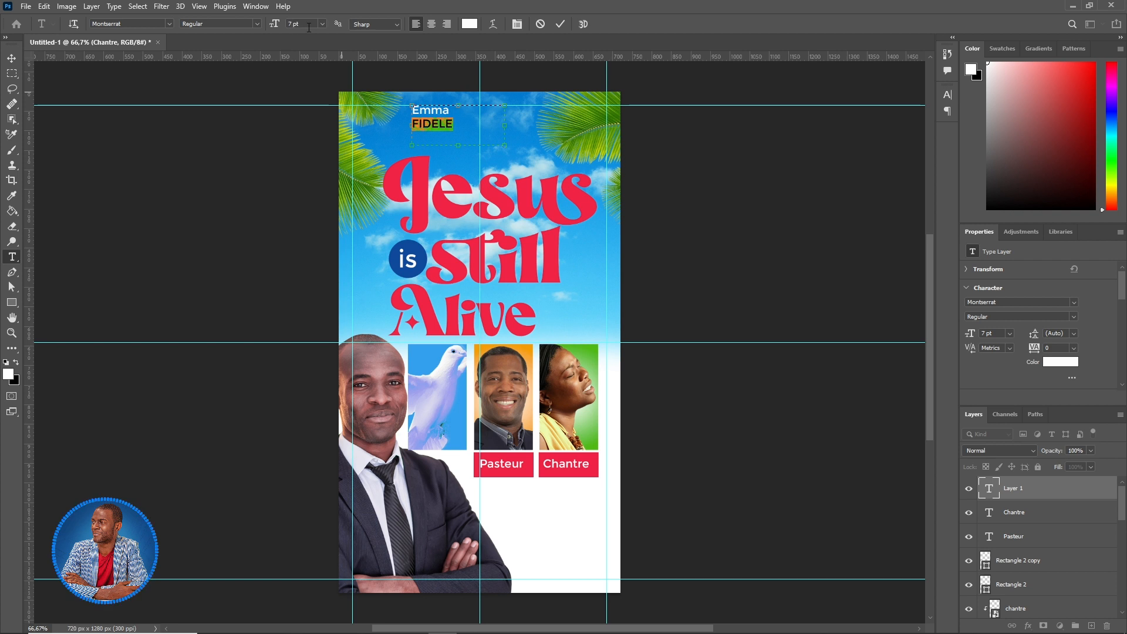
pyautogui.click(280, 25)
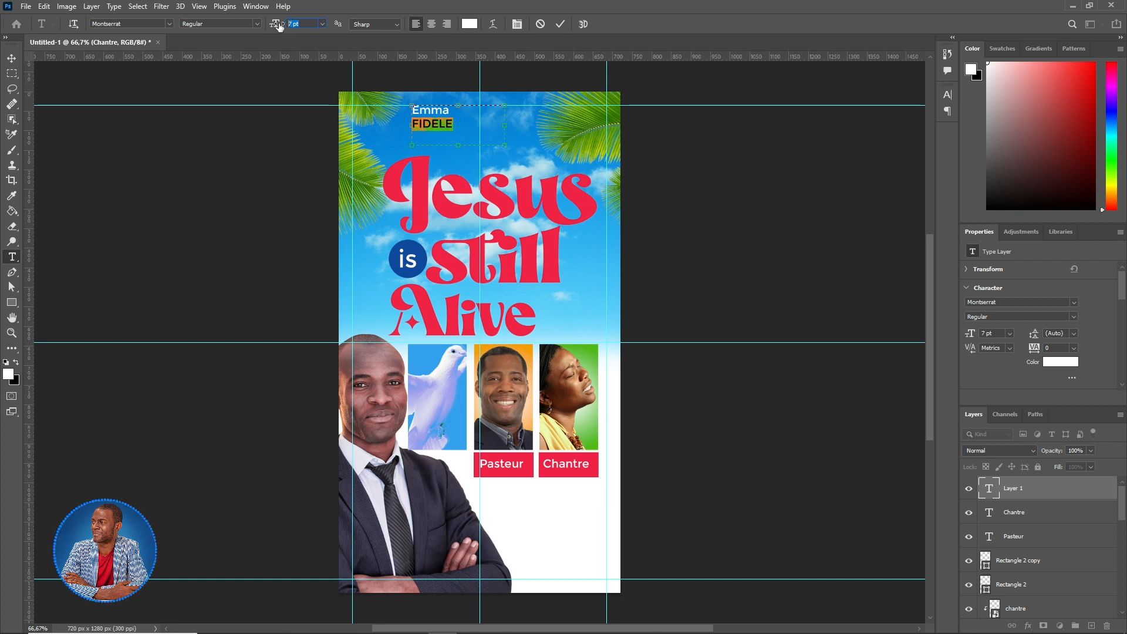
pyautogui.click(256, 24)
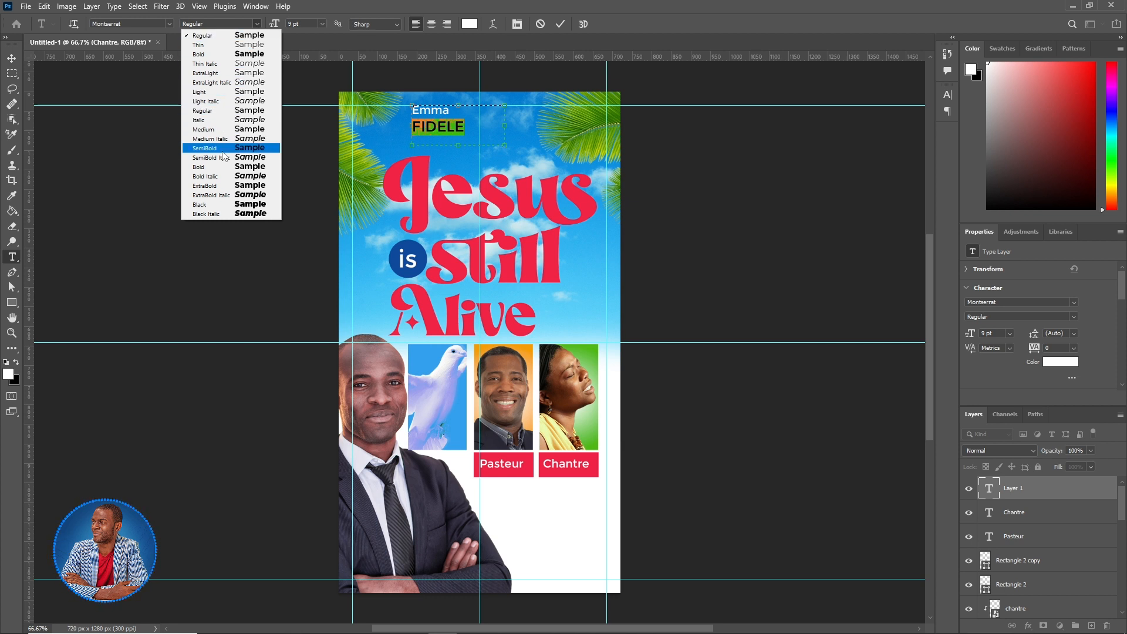
pyautogui.click(218, 186)
pyautogui.click(560, 25)
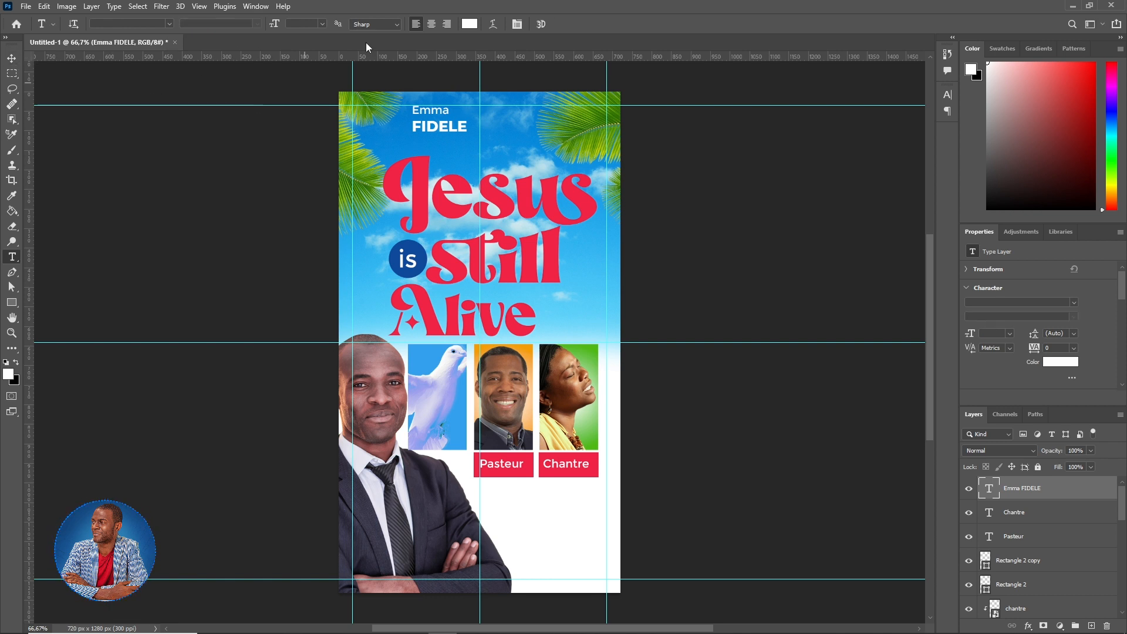
# - Colour the name with the title's sampled red and move it below the Pasteur label
pyautogui.click(470, 24)
pyautogui.click(423, 172)
pyautogui.press('Return')
pyautogui.moveTo(439, 117); pyautogui.dragTo(506, 492)
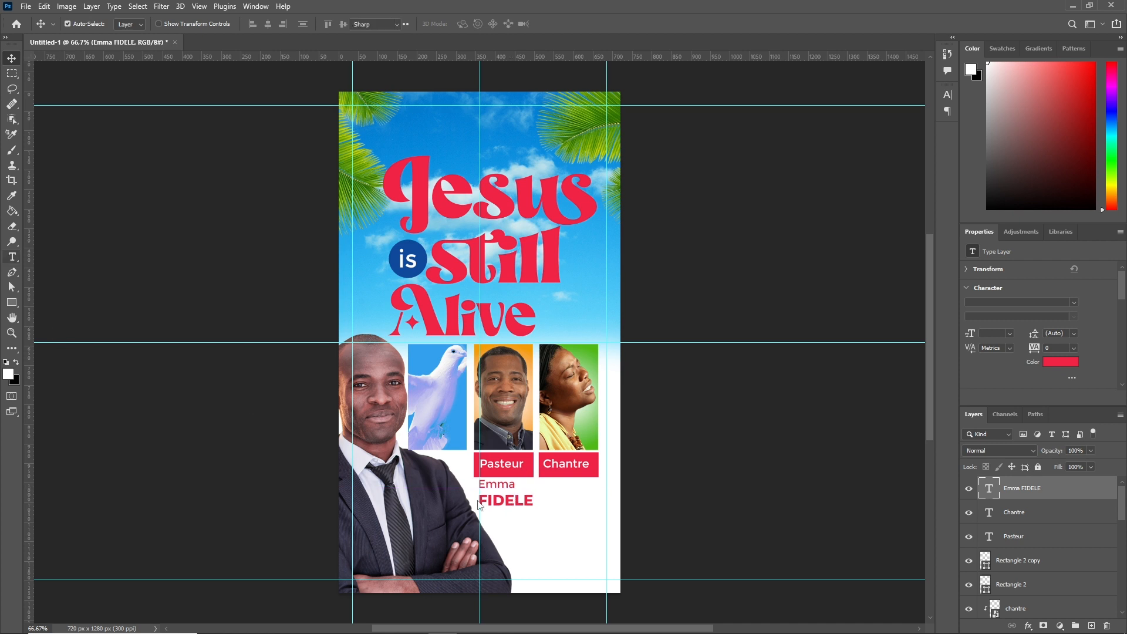
# - Switch the first name label to All Caps in the Character panel
pyautogui.doubleClick(496, 484)
pyautogui.click(947, 94)
pyautogui.click(850, 176)
pyautogui.click(561, 24)
pyautogui.hotkey('ctrl', 'j')
pyautogui.moveTo(506, 493); pyautogui.dragTo(566, 493)
pyautogui.click(566, 493)
pyautogui.hotkey('ctrl', 'a')
pyautogui.press('Return')
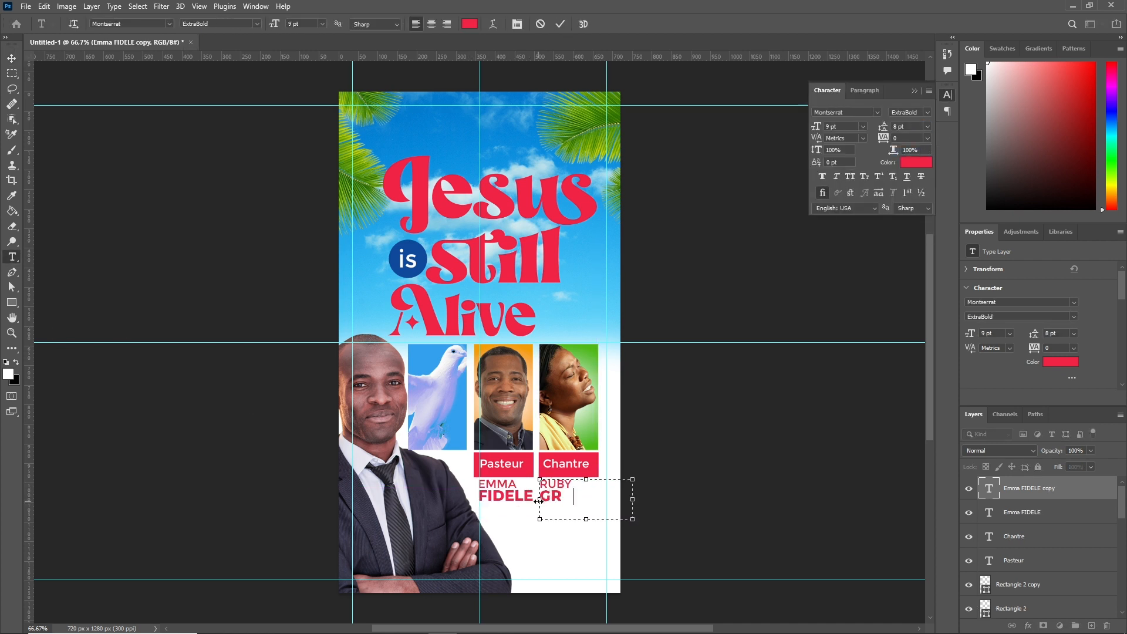
pyautogui.click(793, 134)
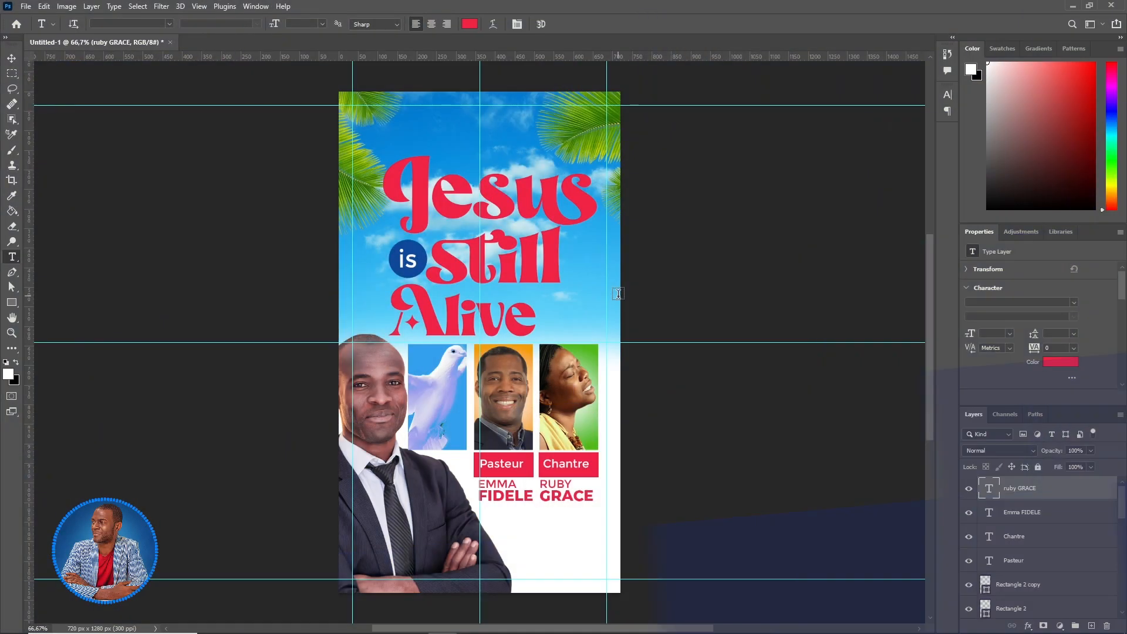
pyautogui.moveTo(409, 106); pyautogui.dragTo(521, 156)
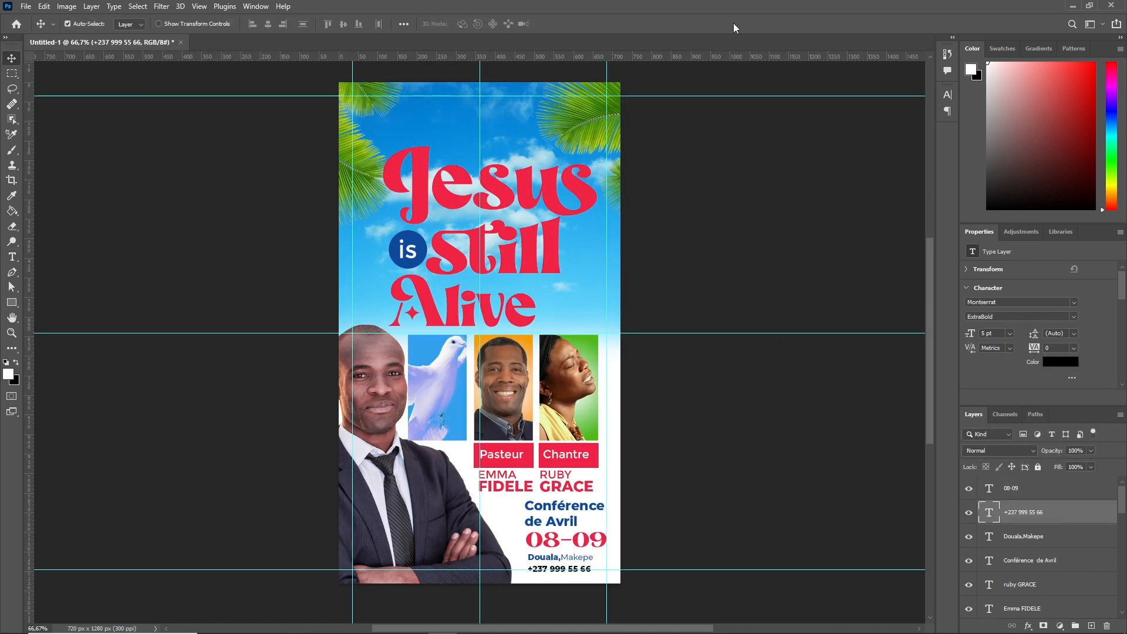
pyautogui.click(26, 6)
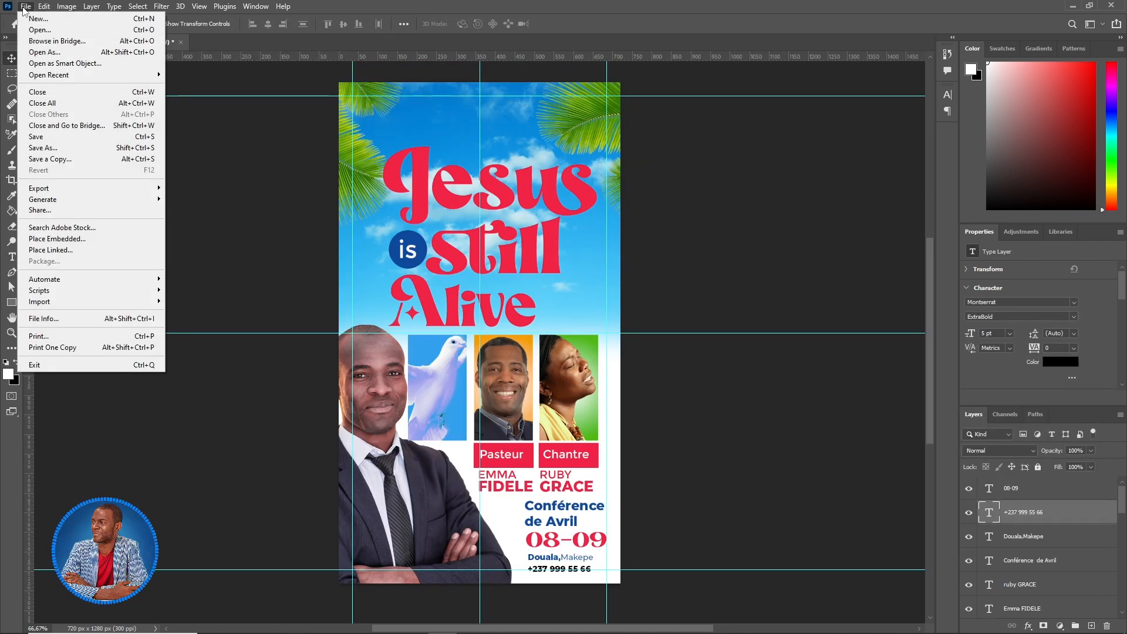
# - Embed the calendar icon on the poster and set the phone icon beside the phone number
pyautogui.click(74, 240)
pyautogui.click(546, 102)
pyautogui.click(696, 466)
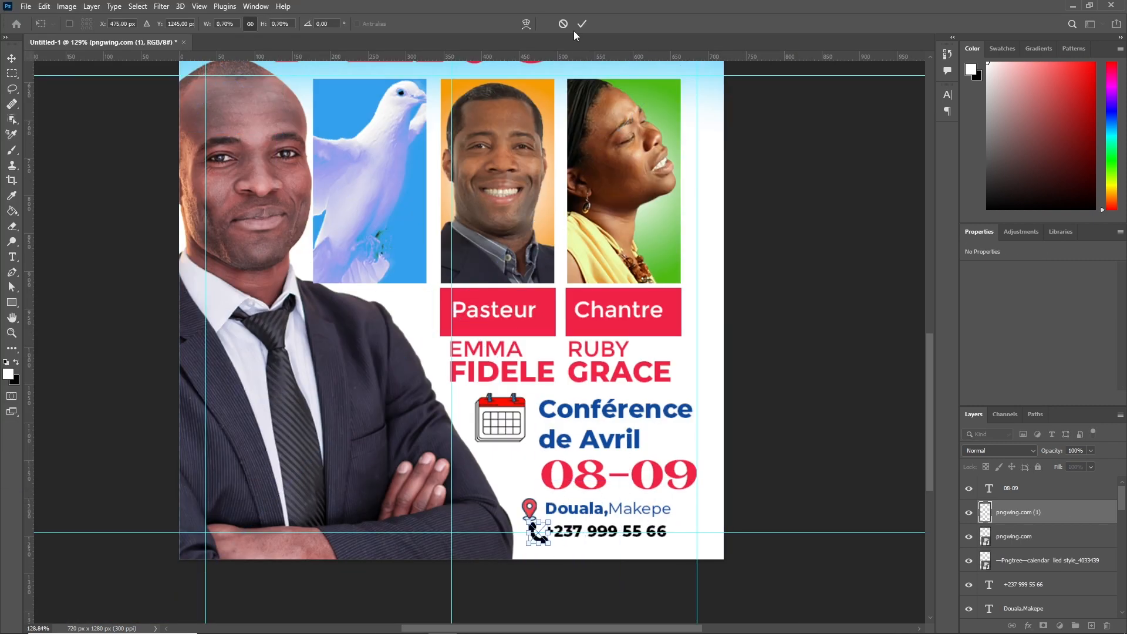
pyautogui.click(582, 24)
pyautogui.moveTo(547, 536); pyautogui.dragTo(553, 540)
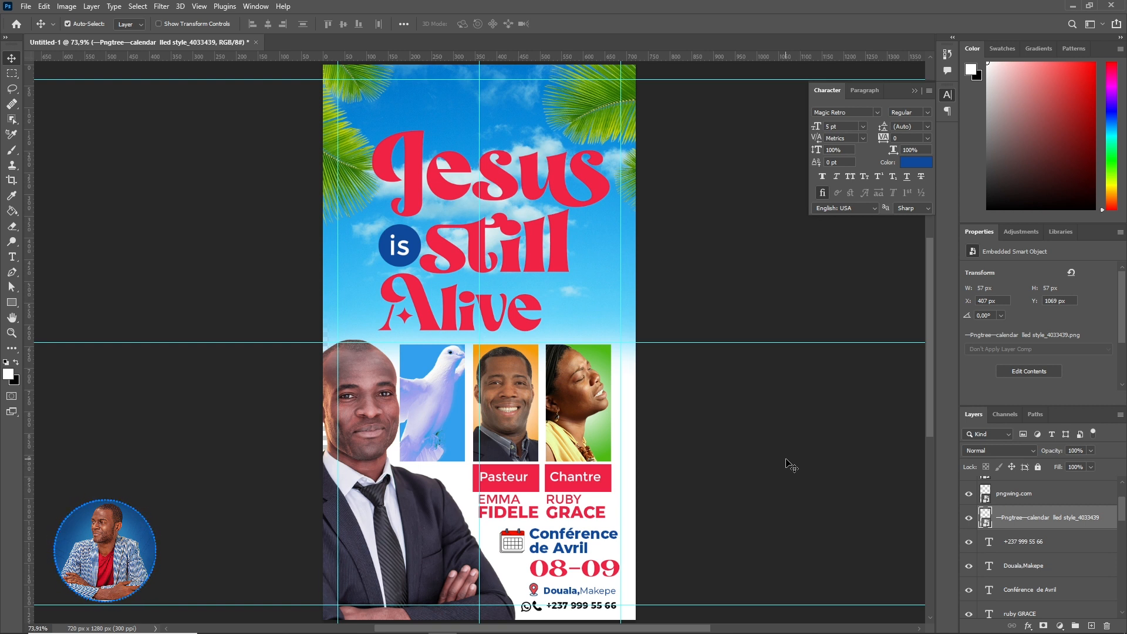
# - Group the singer's photo, frame, Chantre text and label box layers, then check the group's visibility
pyautogui.click(608, 367)
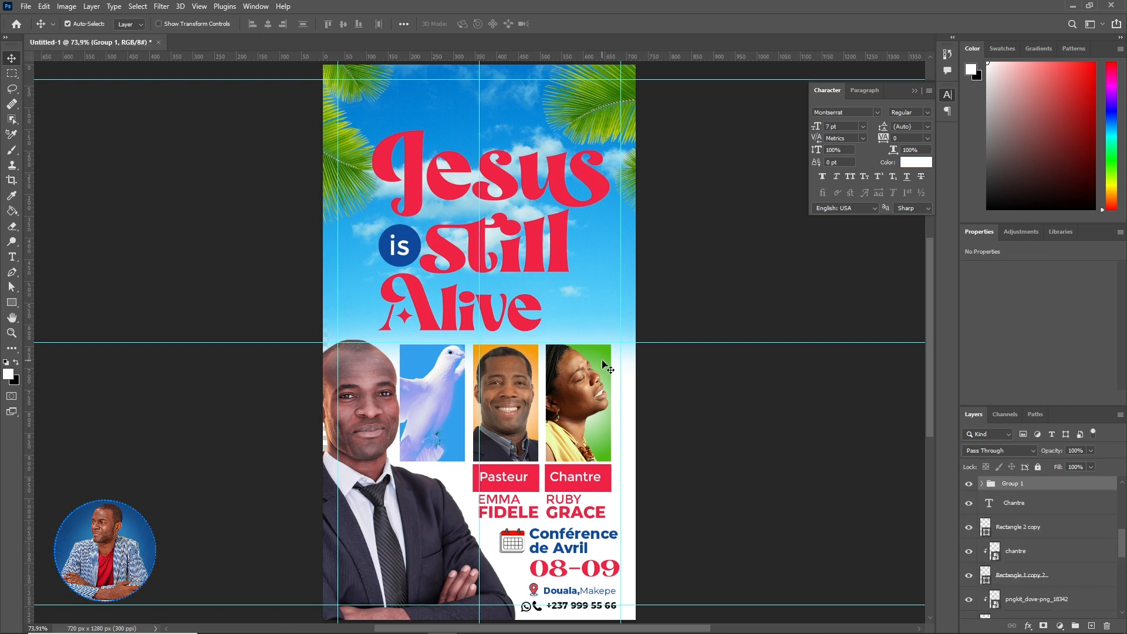
pyautogui.click(587, 395)
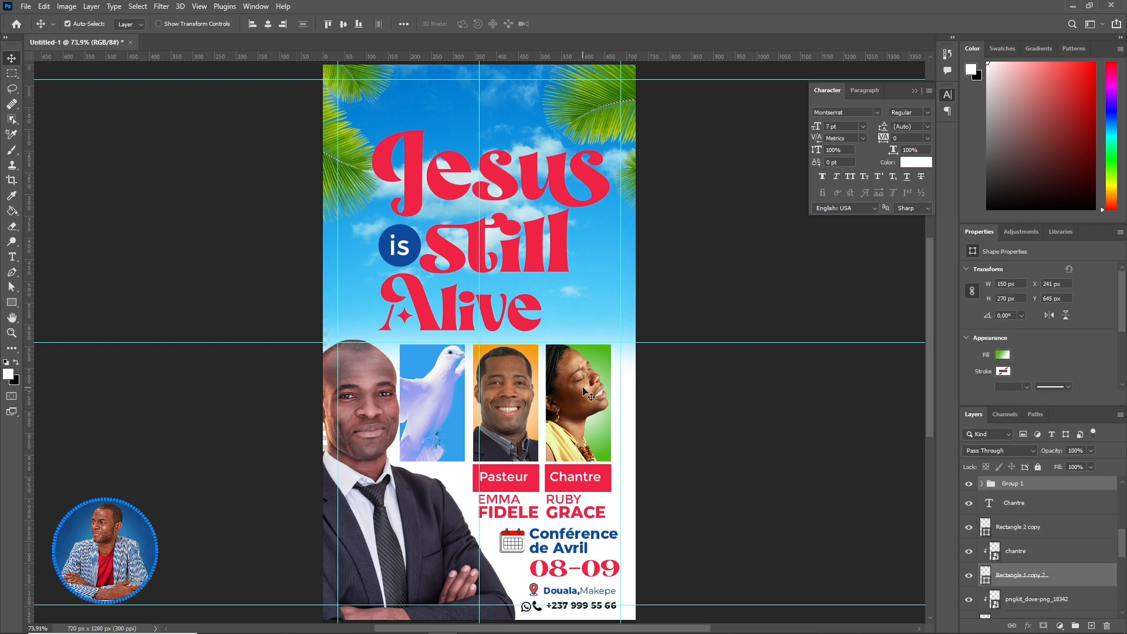
pyautogui.keyDown('shift'); pyautogui.click(585, 391); pyautogui.keyUp('shift')
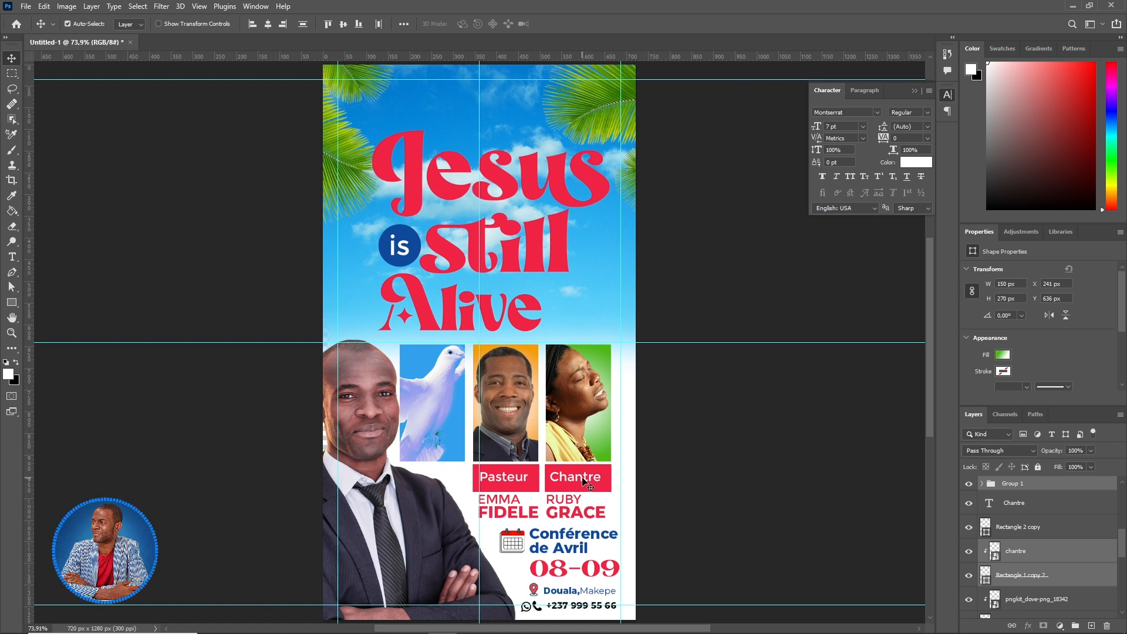
pyautogui.keyDown('shift'); pyautogui.click(610, 477); pyautogui.keyUp('shift')
pyautogui.keyDown('shift'); pyautogui.click(610, 483); pyautogui.keyUp('shift')
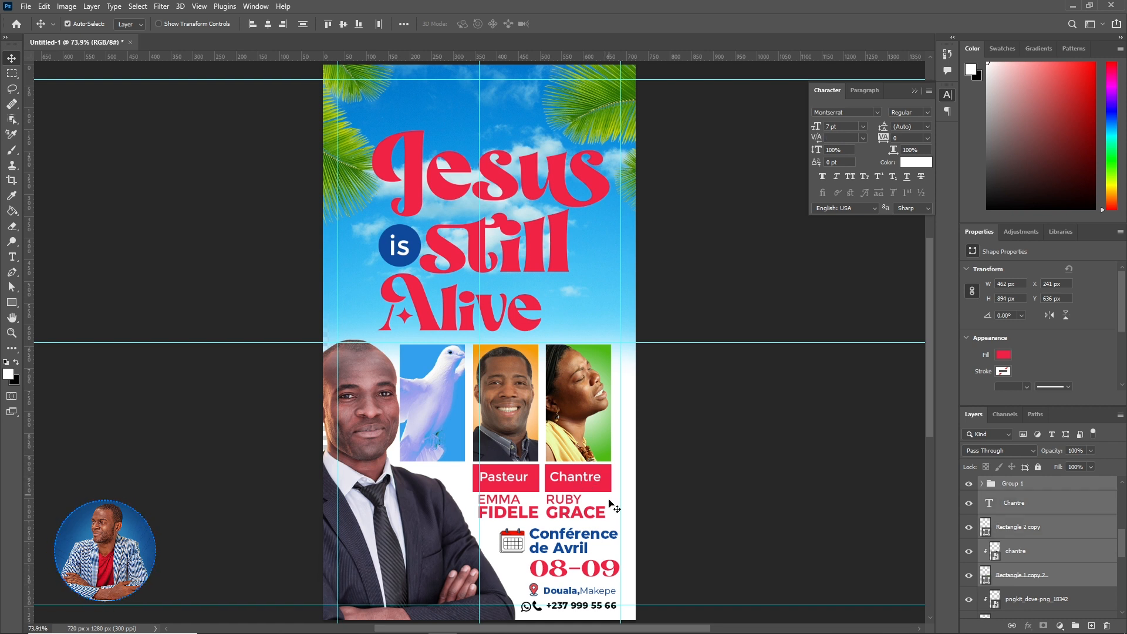
pyautogui.keyDown('shift'); pyautogui.click(581, 517); pyautogui.keyUp('shift')
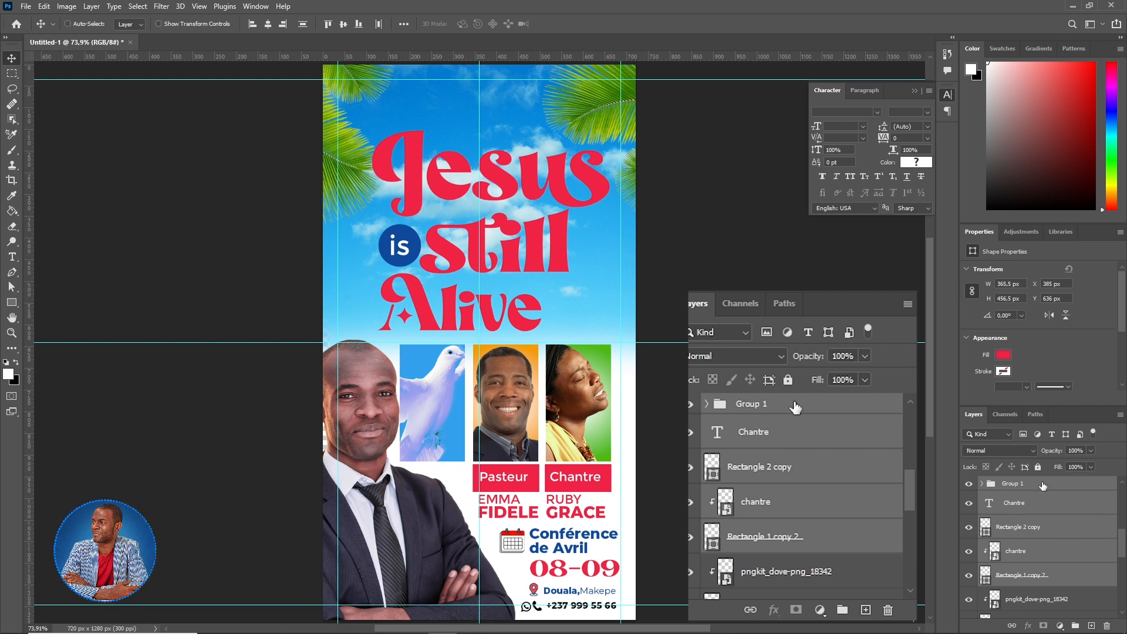
pyautogui.press('ctrl')
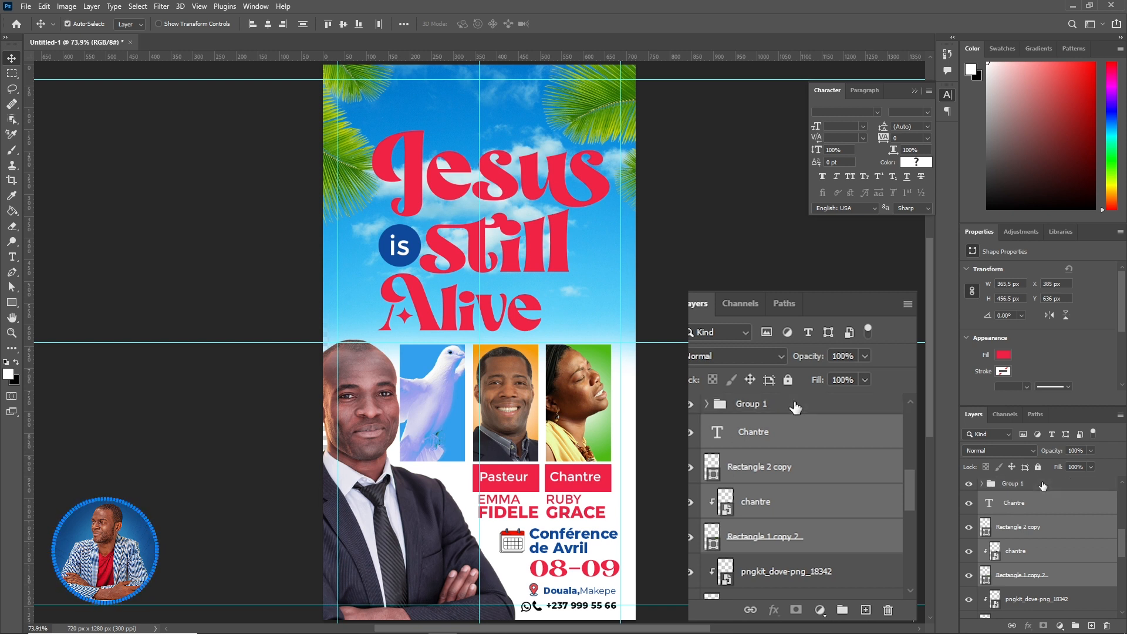
pyautogui.click(1075, 625)
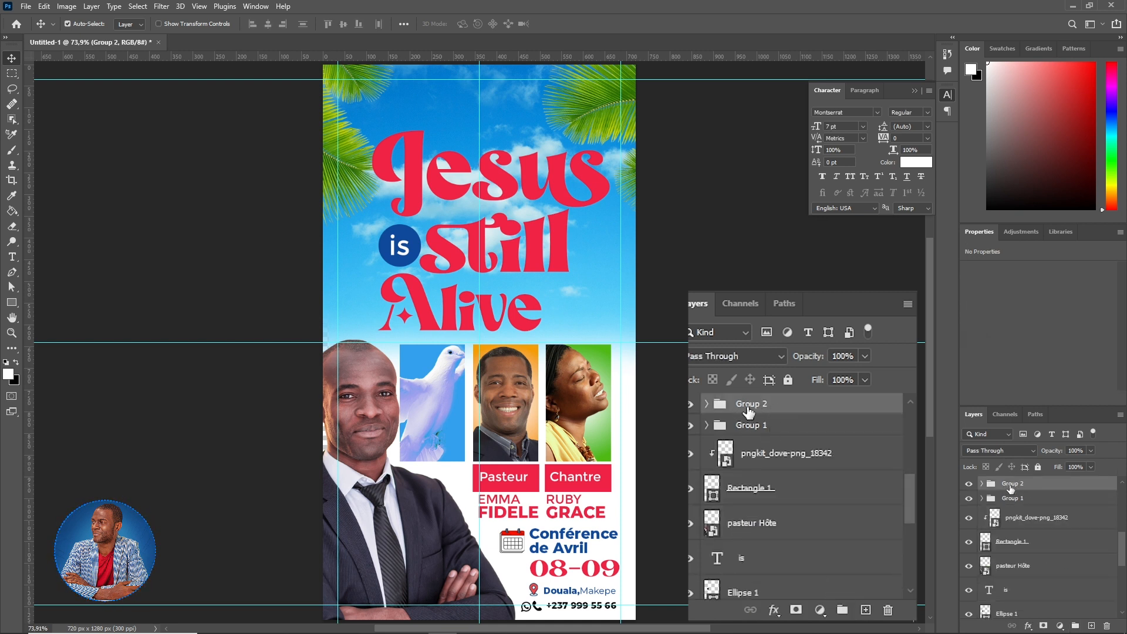
pyautogui.click(968, 485)
pyautogui.click(968, 484)
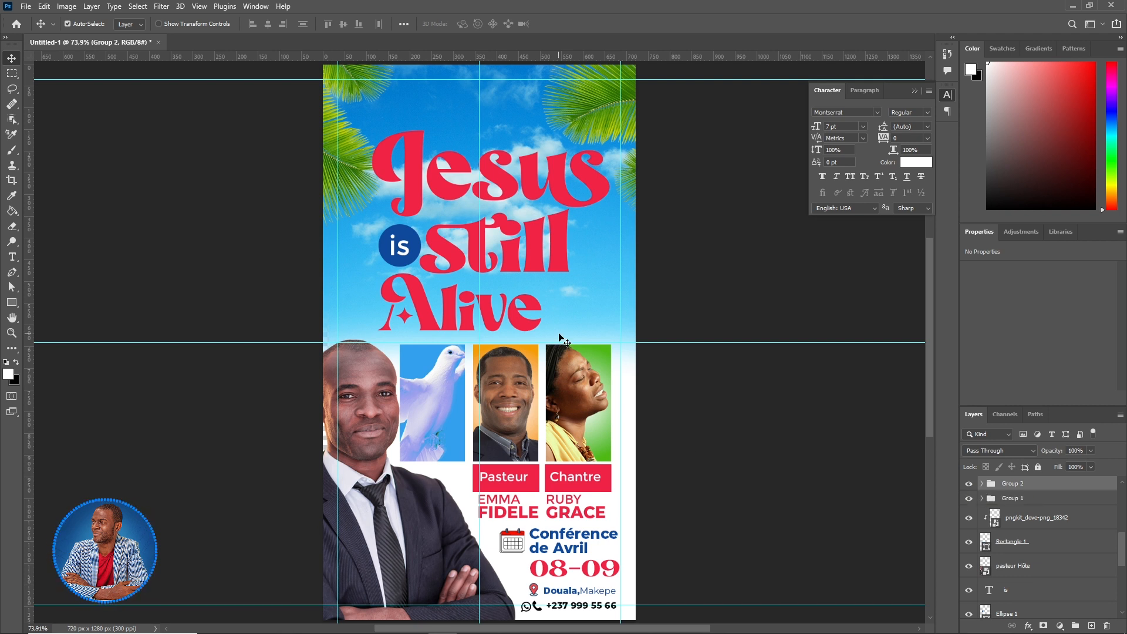
# - Undo the last change and select the blue rectangle and dove image layers together
pyautogui.hotkey('ctrl', 'z')
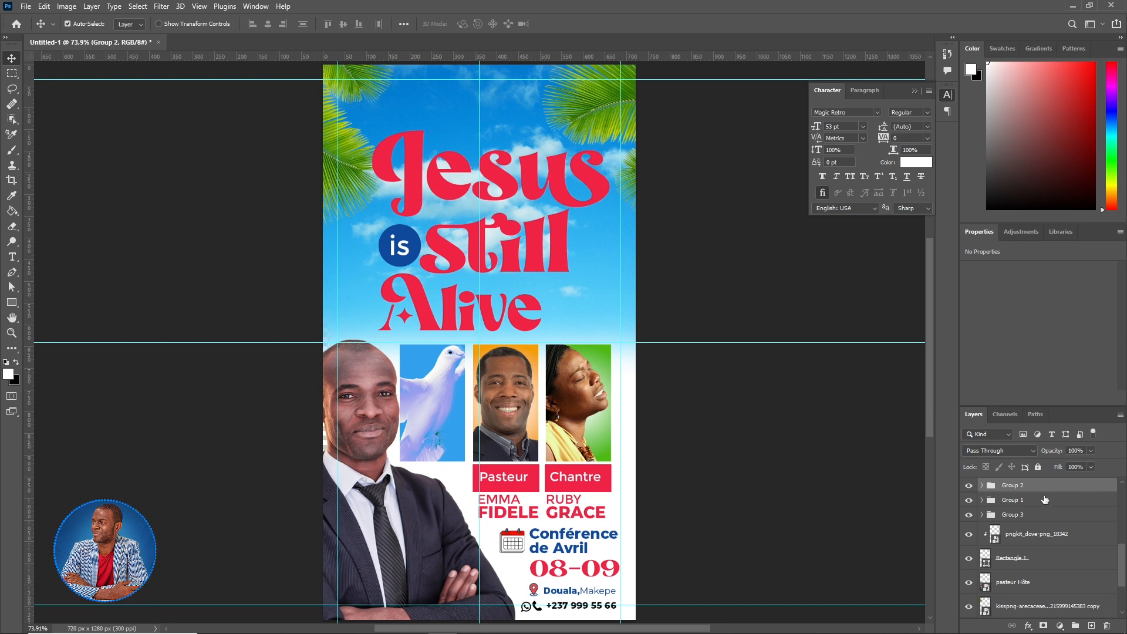
pyautogui.click(1043, 499)
pyautogui.click(1046, 515)
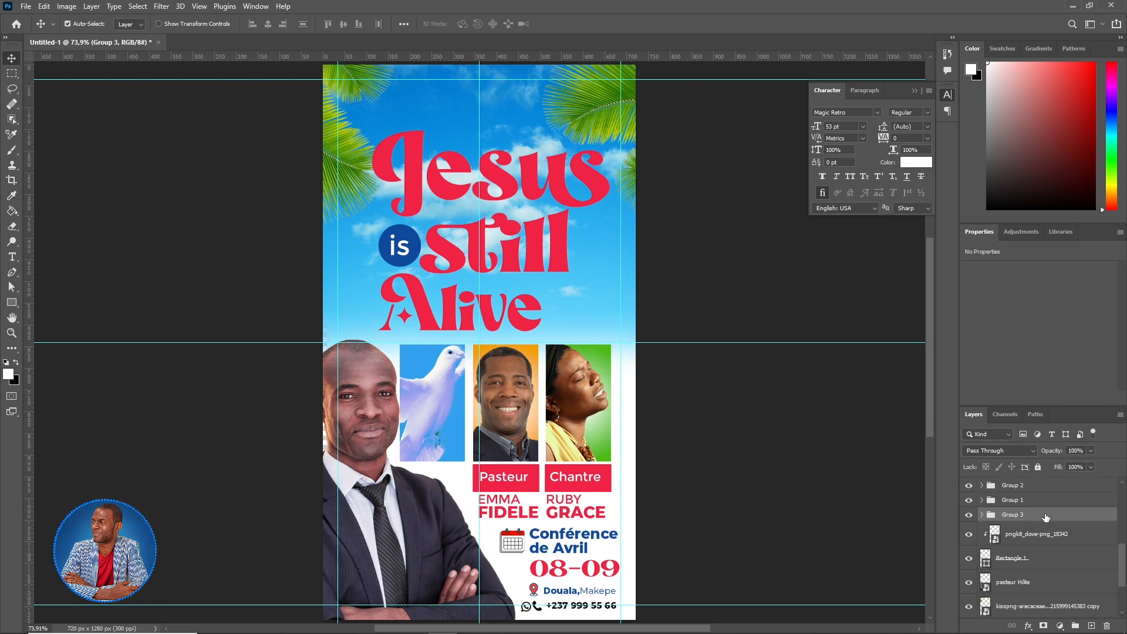
pyautogui.click(1060, 558)
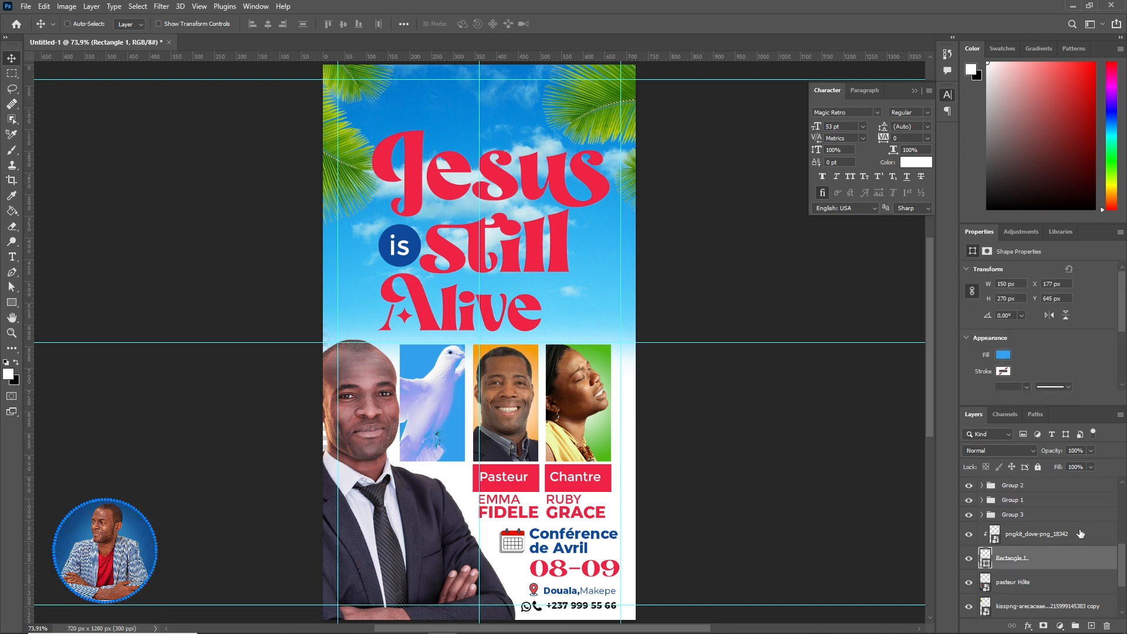
pyautogui.keyDown('shift'); pyautogui.click(1080, 533); pyautogui.keyUp('shift')
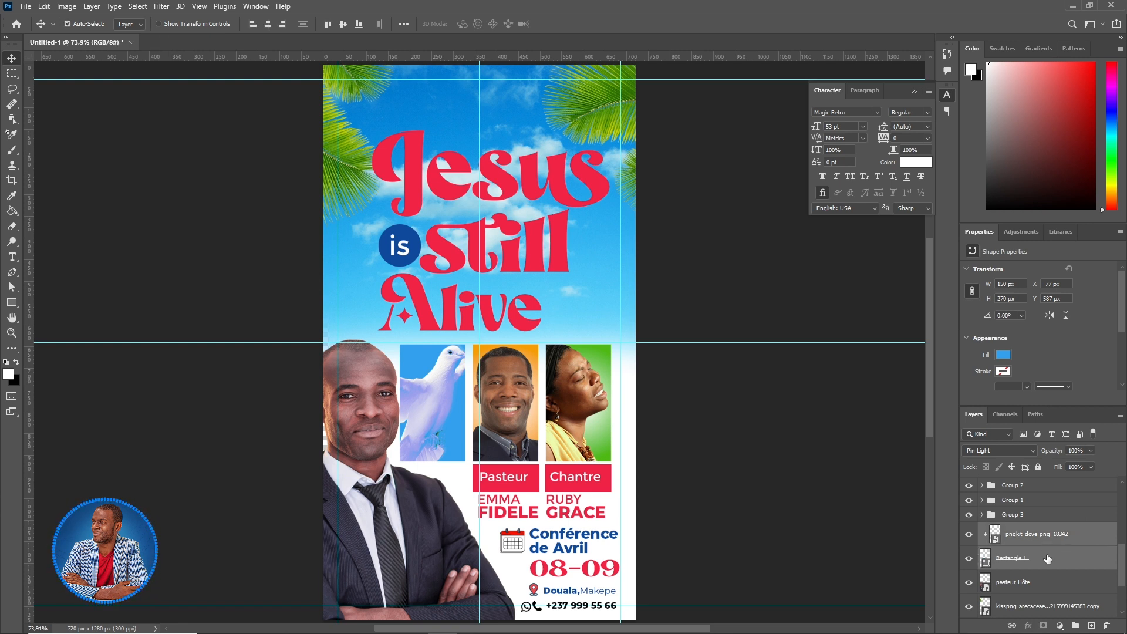
pyautogui.click(1048, 558)
pyautogui.keyDown('shift'); pyautogui.click(1071, 540); pyautogui.keyUp('shift')
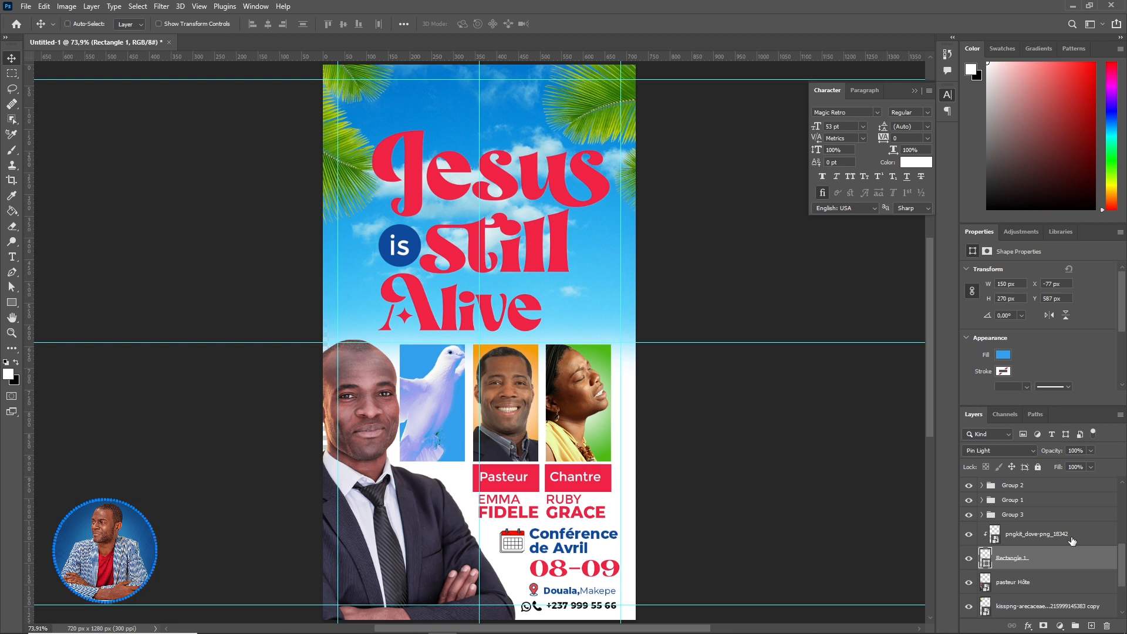